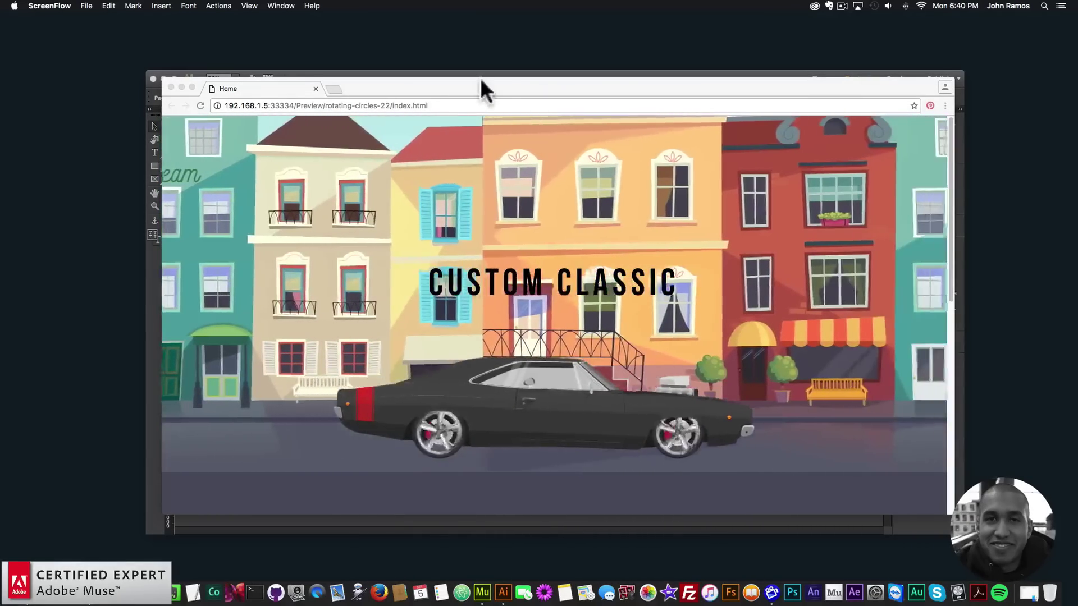
- Switch to Adobe Muse and examine the finished street scene page with the custom classic car
{"action": "left_click", "coordinate": [479, 72]}
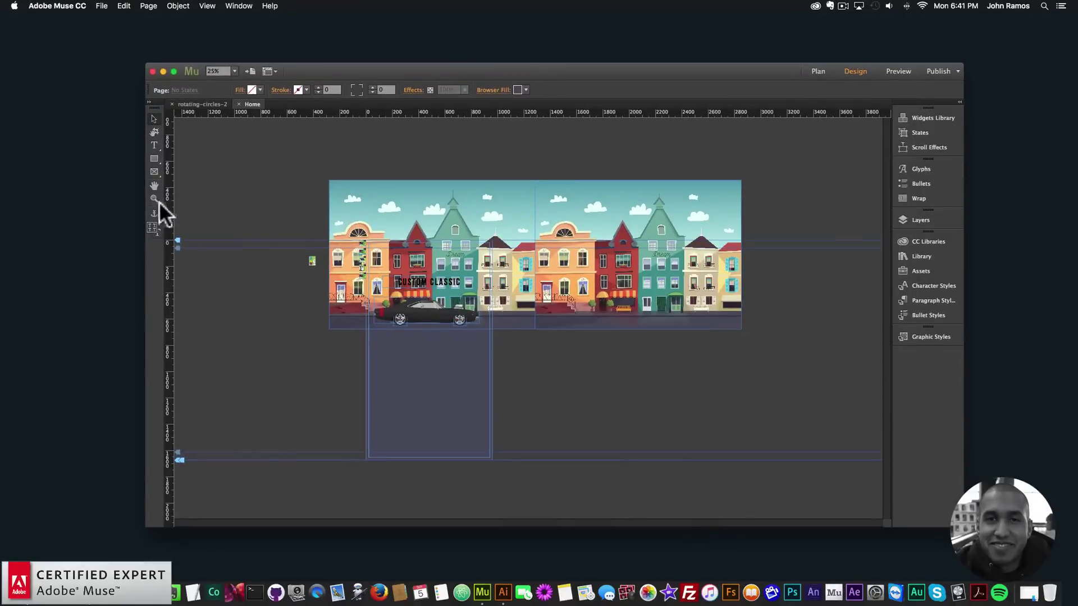
{"action": "left_click", "coordinate": [355, 286]}
{"action": "left_click", "coordinate": [439, 285]}
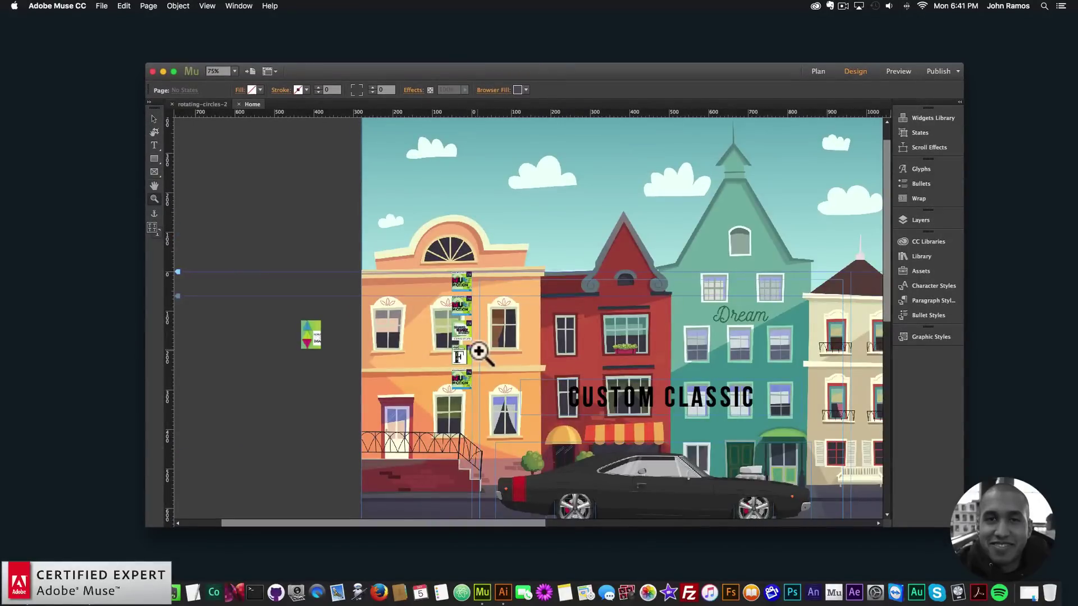
{"action": "key", "text": "super+minus"}
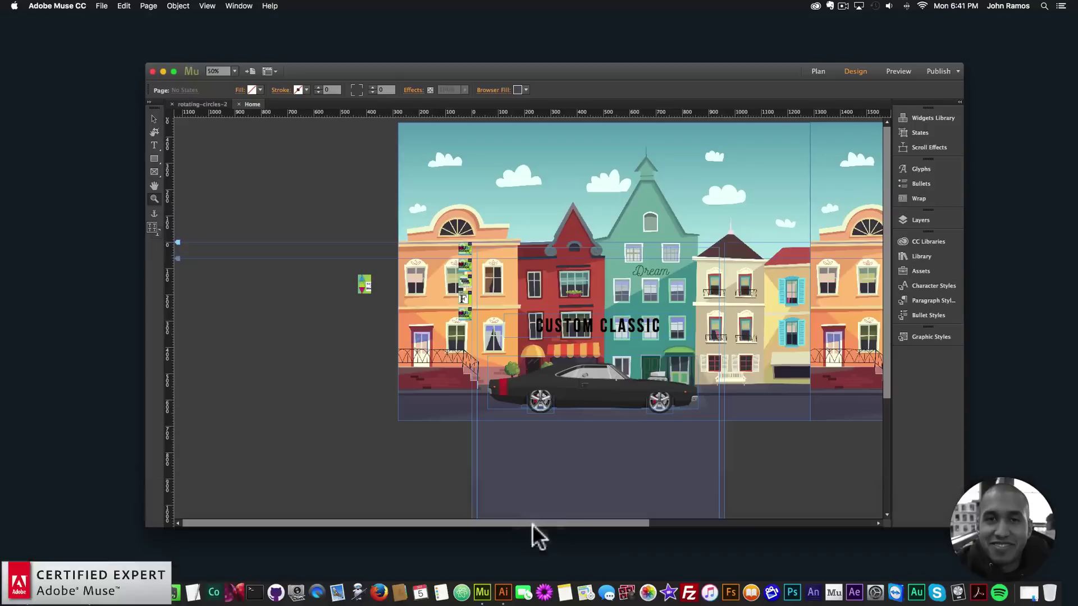
{"action": "left_click_drag", "start_coordinate": [589, 520], "coordinate": [628, 521]}
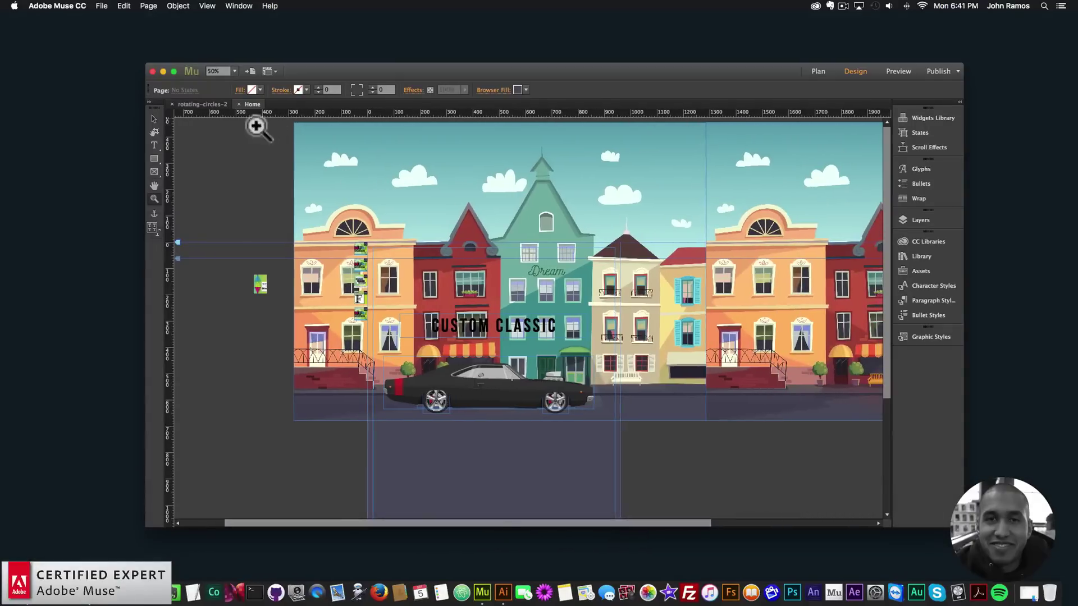
- Create a new site with the offered settings and open its Home page for design
{"action": "left_click", "coordinate": [101, 6]}
{"action": "left_click", "coordinate": [112, 15]}
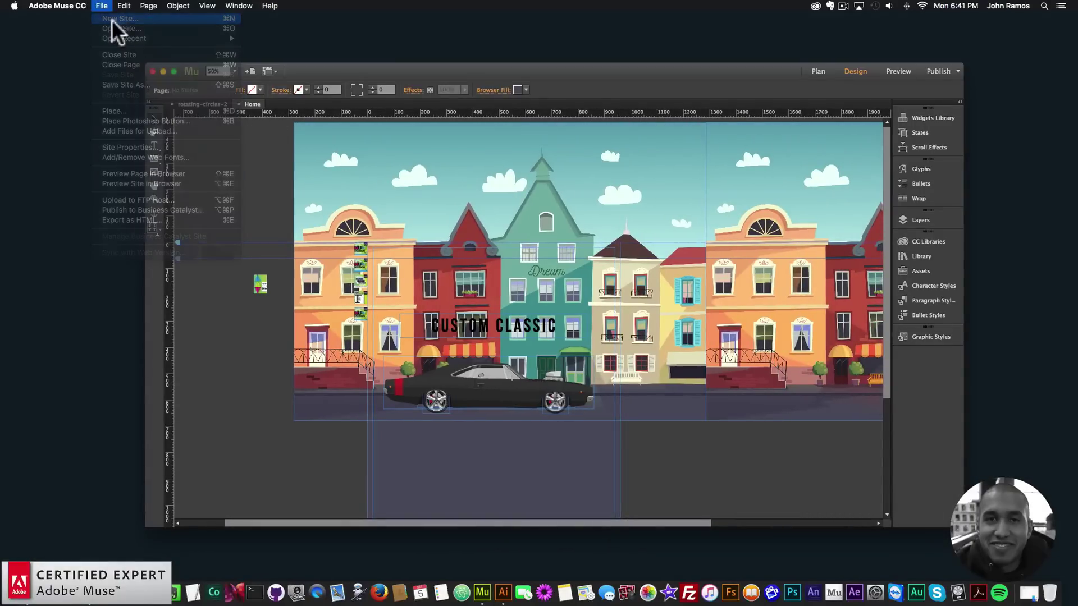
{"action": "left_click", "coordinate": [632, 342]}
{"action": "double_click", "coordinate": [489, 185]}
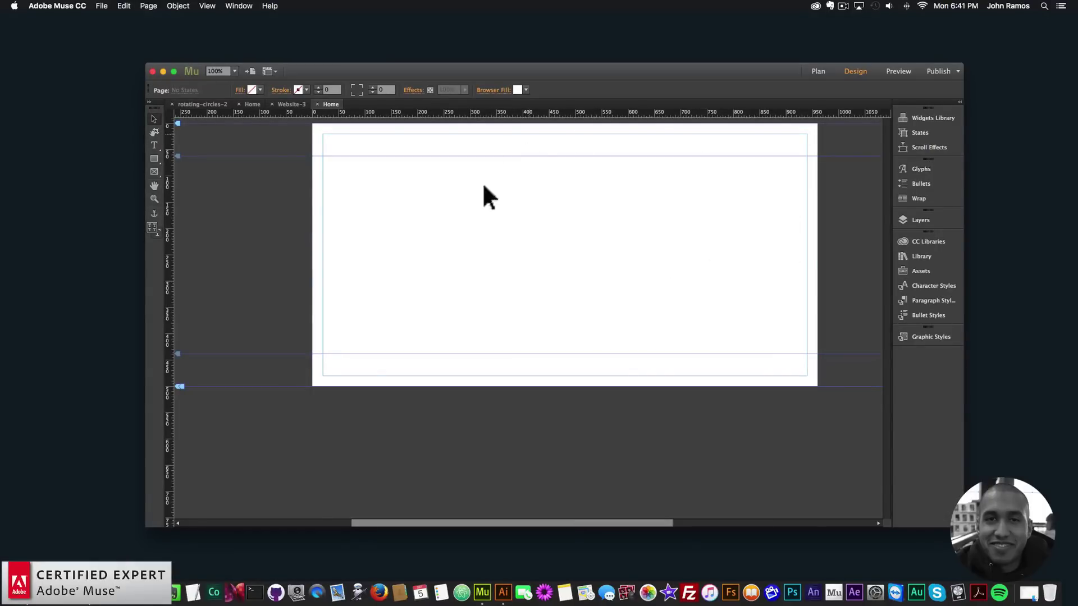
- Open the car artwork AdobeStock_108226956.ai from the "#10 - Rotating Circles" folder in Illustrator
{"action": "left_click", "coordinate": [1029, 593]}
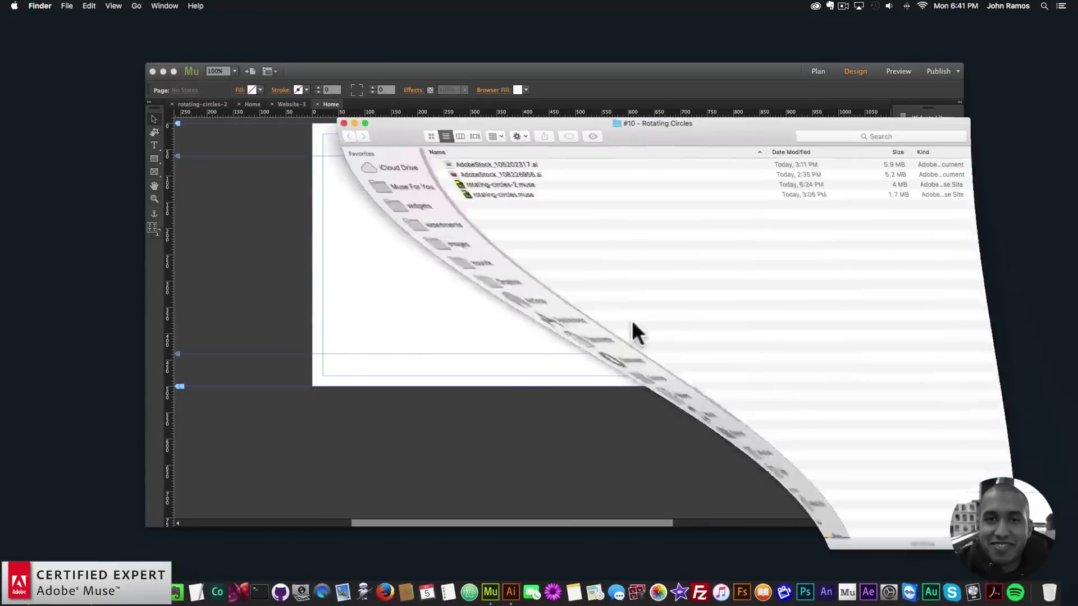
{"action": "left_click", "coordinate": [477, 174]}
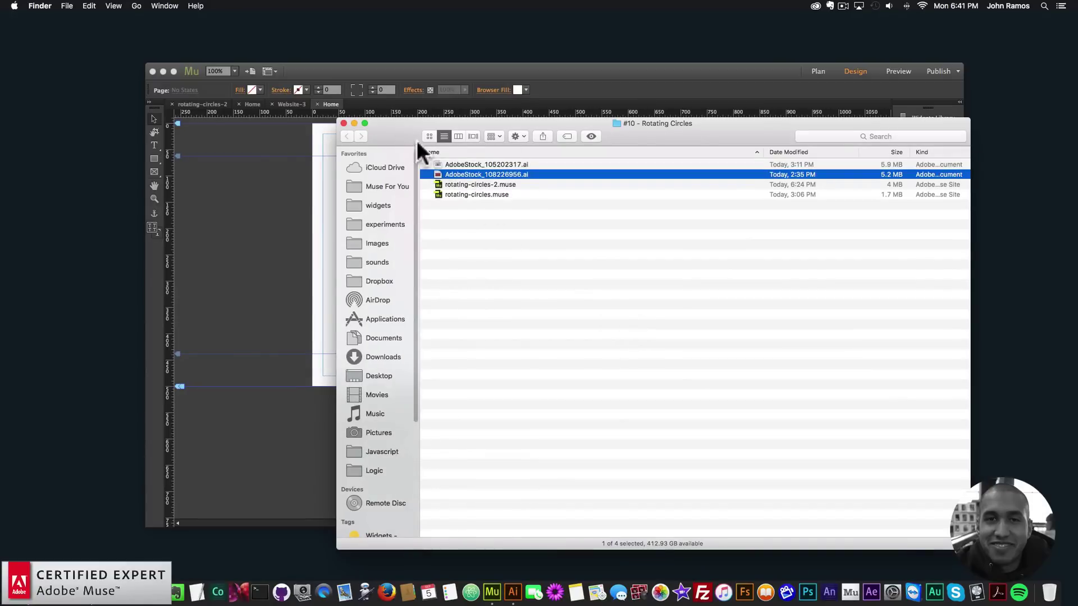
{"action": "left_click", "coordinate": [430, 137]}
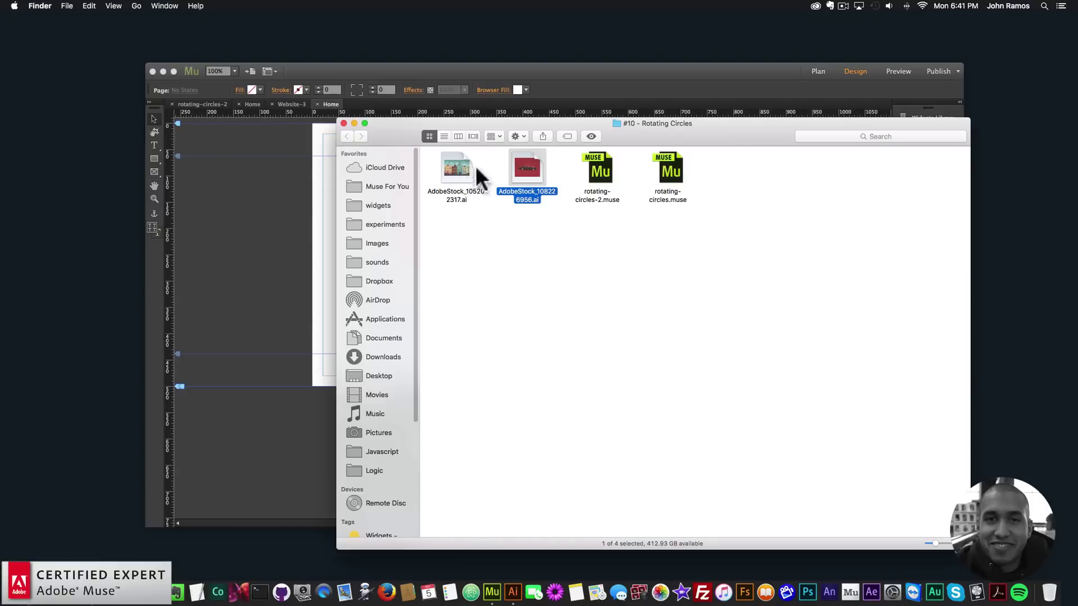
{"action": "double_click", "coordinate": [527, 167]}
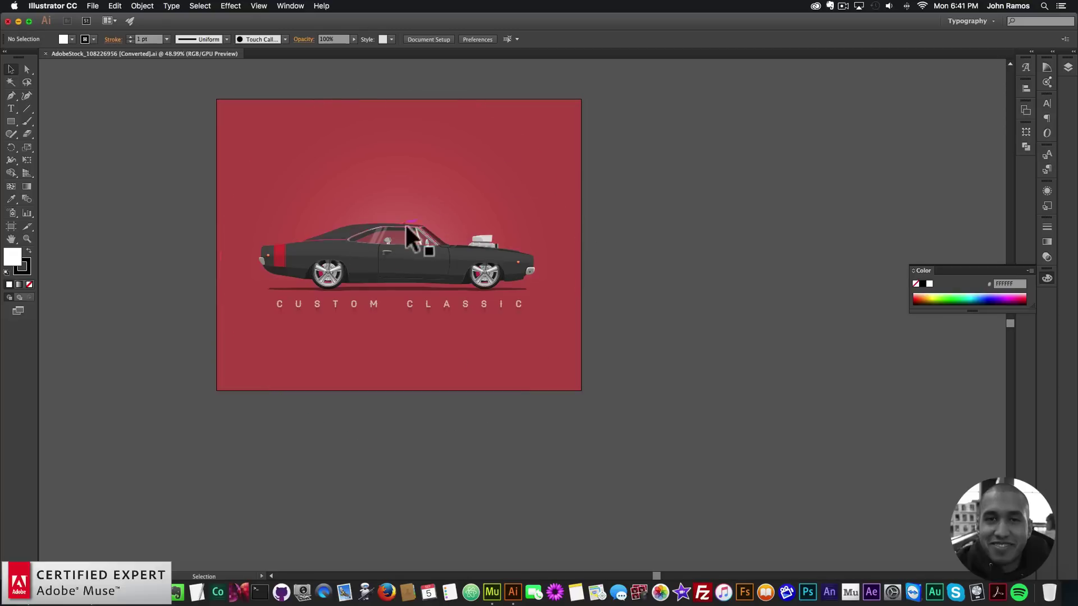
- Delete the red background, the CUSTOM CLASSIC lettering with its reflection, and the shadow beneath the car
{"action": "left_click", "coordinate": [560, 144]}
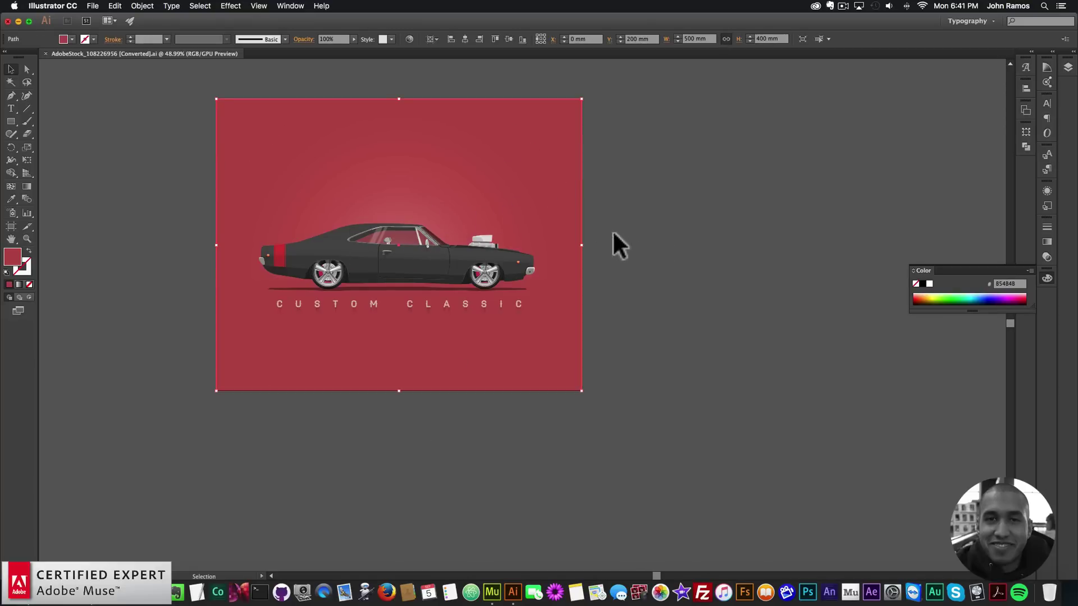
{"action": "key", "text": "BackSpace"}
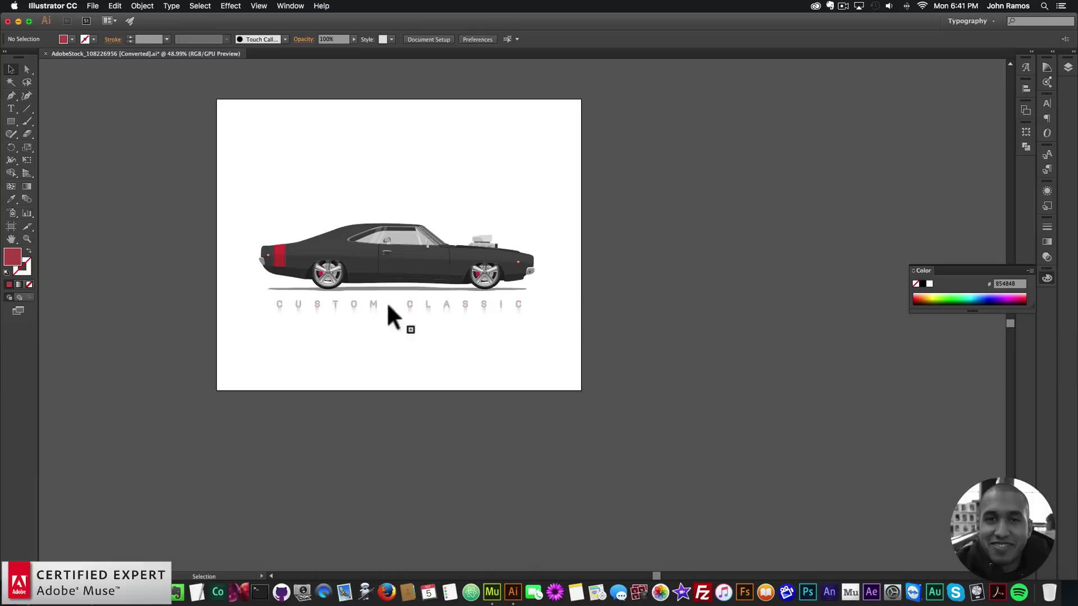
{"action": "left_click", "coordinate": [305, 304]}
{"action": "key", "text": "BackSpace"}
{"action": "left_click", "coordinate": [374, 302]}
{"action": "key", "text": "BackSpace"}
{"action": "left_click", "coordinate": [379, 288]}
{"action": "key", "text": "BackSpace"}
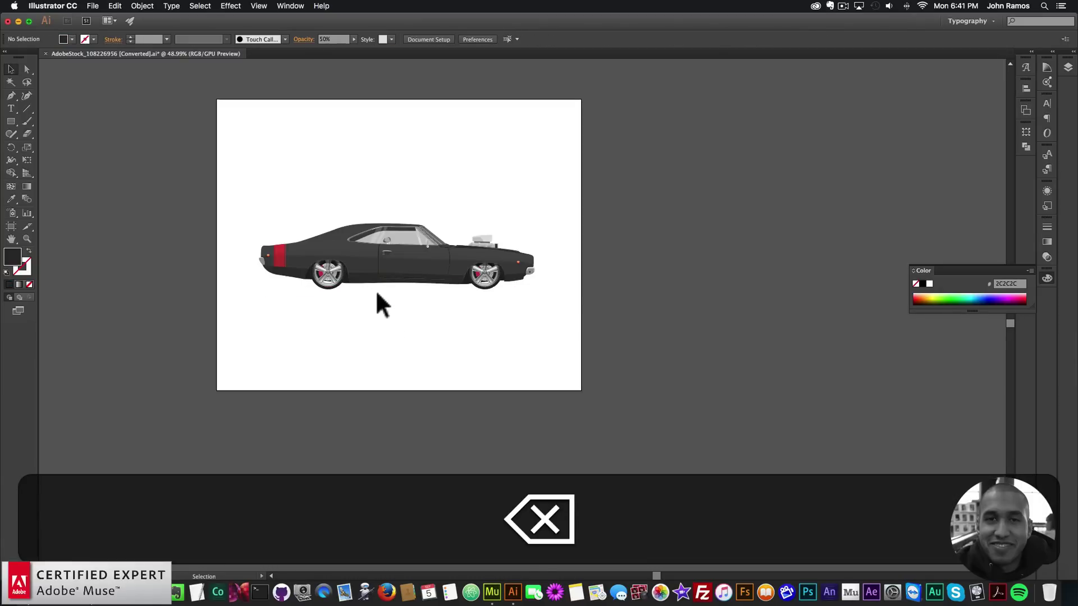
- Examine the isolated car's body and wheels up close
{"action": "left_click", "coordinate": [28, 238]}
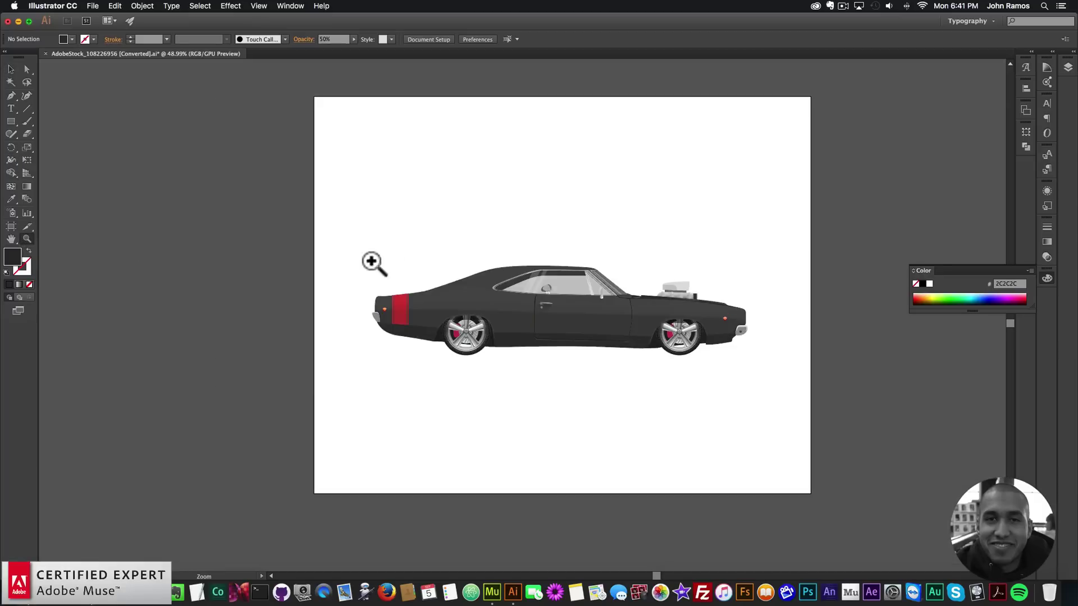
{"action": "left_click", "coordinate": [663, 306]}
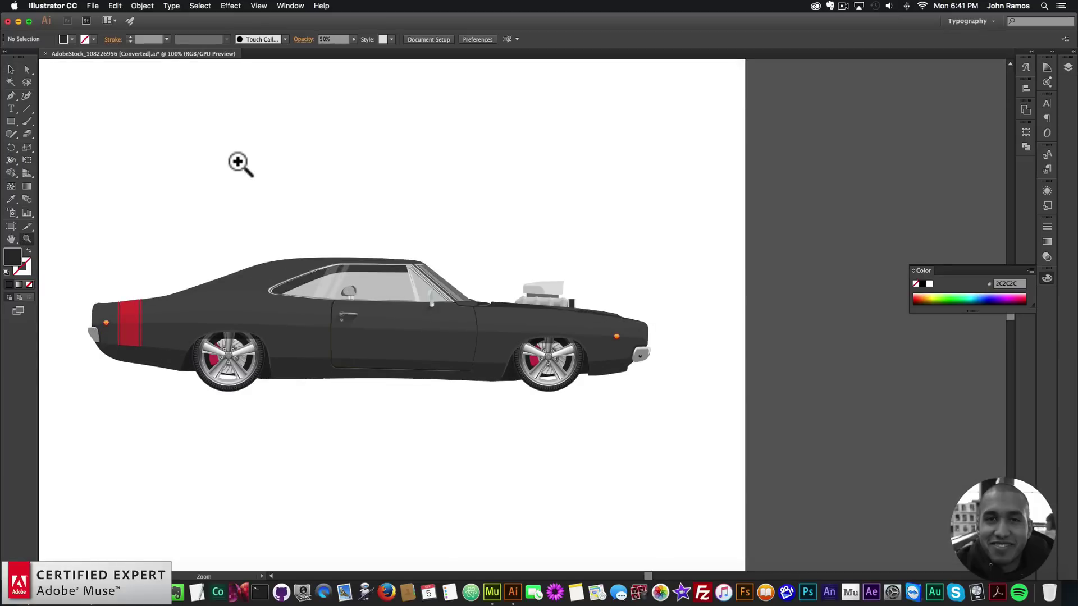
{"action": "key", "text": "super+minus"}
{"action": "left_click", "coordinate": [11, 69]}
{"action": "left_click", "coordinate": [27, 239]}
{"action": "left_click", "coordinate": [359, 310]}
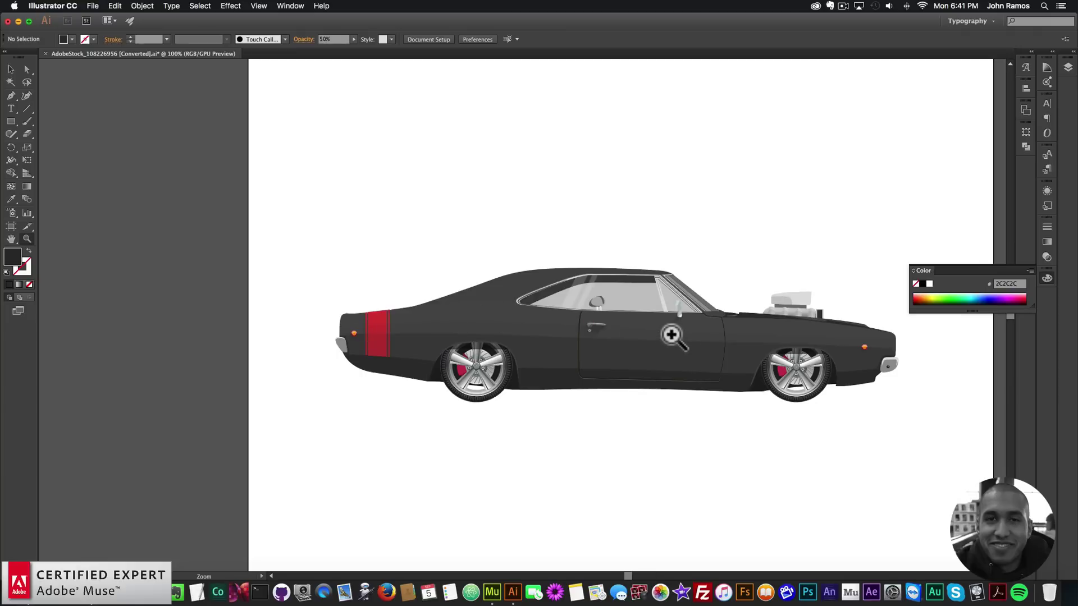
{"action": "key", "text": "super+minus"}
{"action": "left_click", "coordinate": [9, 70]}
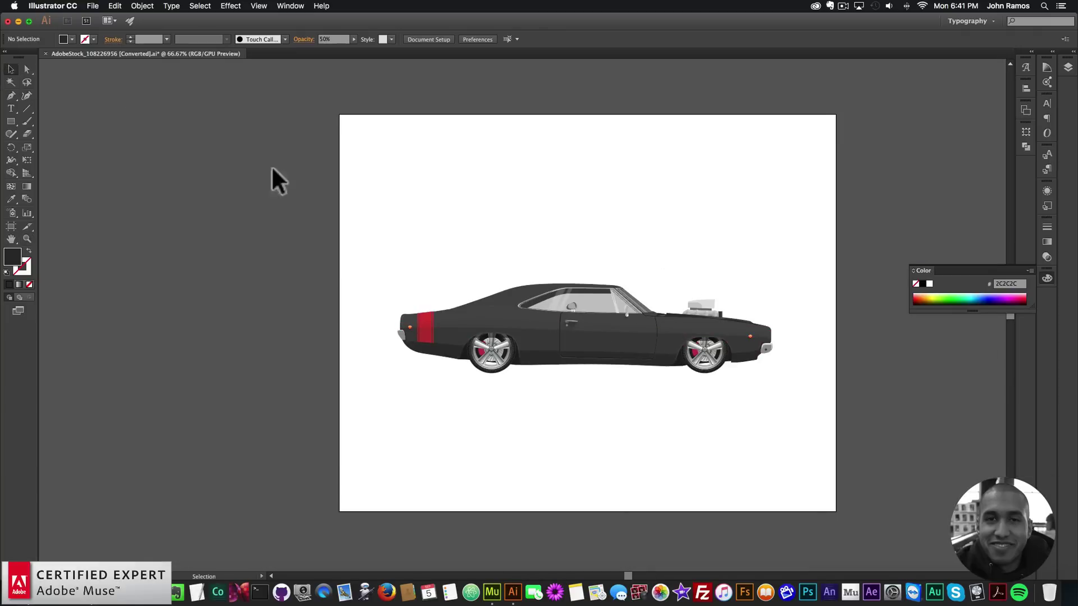
- Move both wheels together off the car into the empty area below the body
{"action": "left_click", "coordinate": [708, 368]}
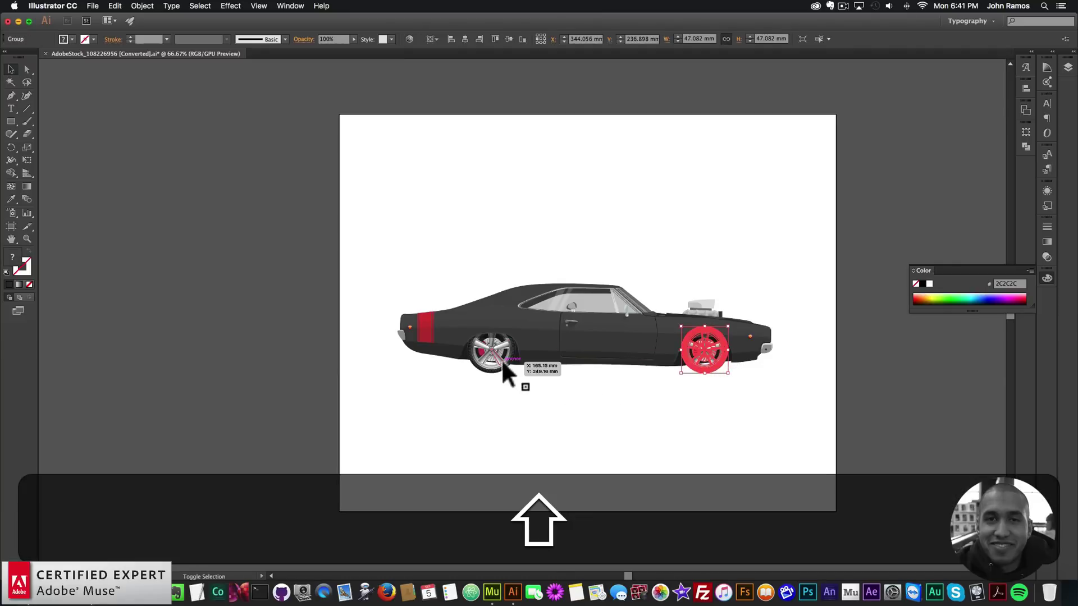
{"action": "left_click", "coordinate": [501, 359], "text": "shift"}
{"action": "left_click_drag", "start_coordinate": [500, 363], "coordinate": [494, 444]}
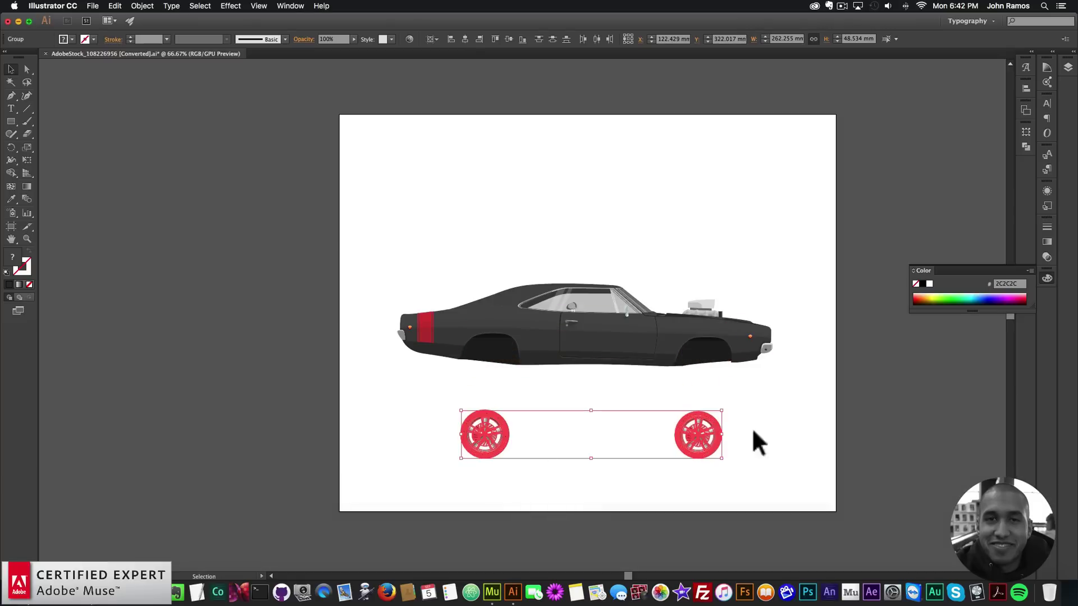
{"action": "left_click", "coordinate": [699, 395]}
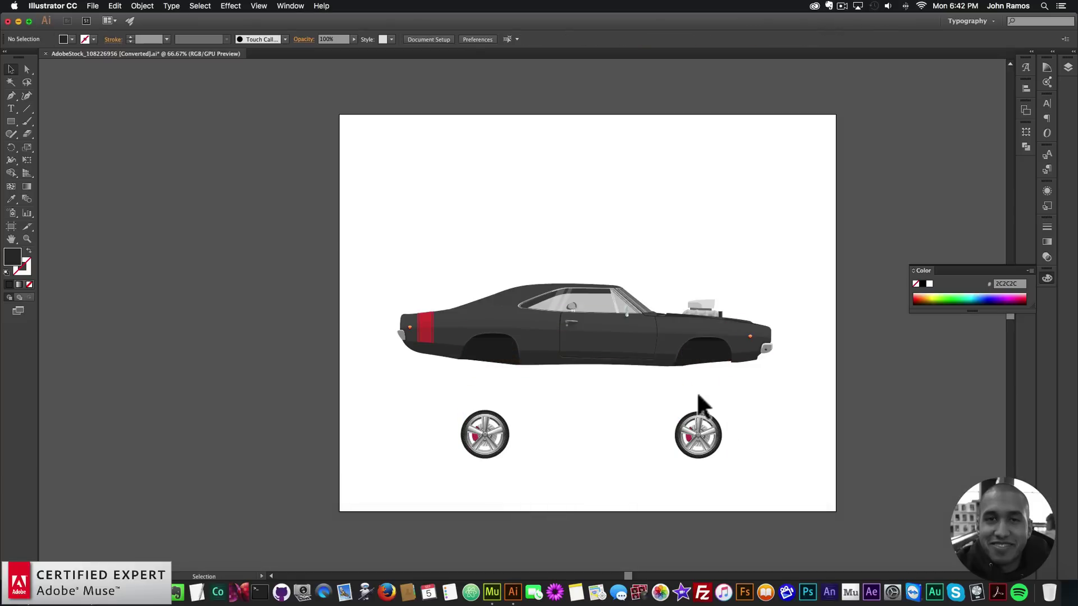
- Move the dark wheel-well shapes and their grey arch pieces together off the car into the empty area above it
{"action": "left_click", "coordinate": [705, 352]}
{"action": "left_click", "coordinate": [498, 351], "text": "shift"}
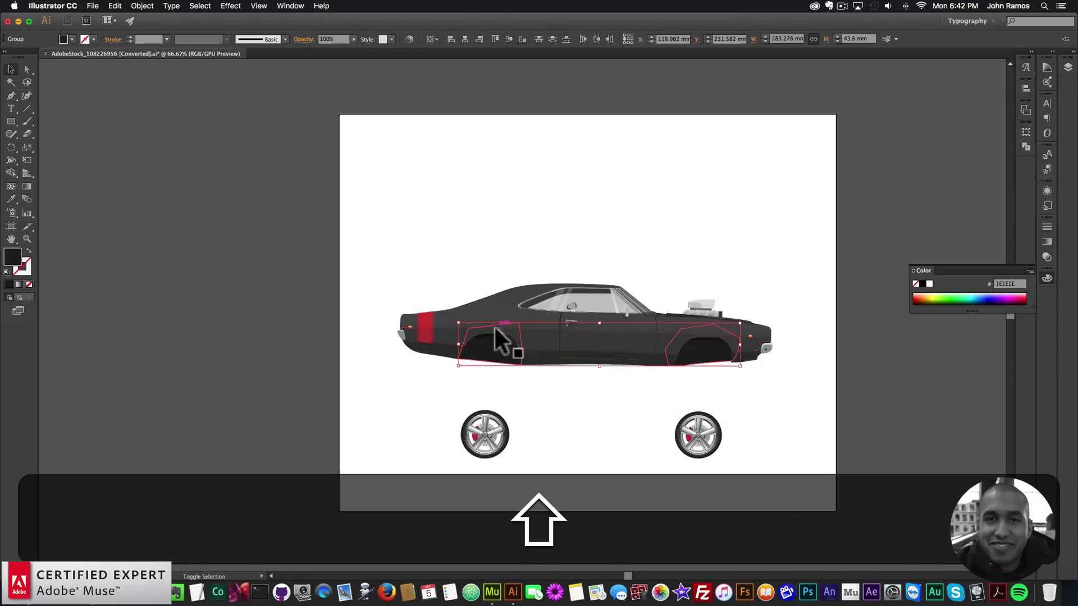
{"action": "left_click", "coordinate": [489, 344], "text": "shift"}
{"action": "left_click", "coordinate": [502, 360], "text": "shift"}
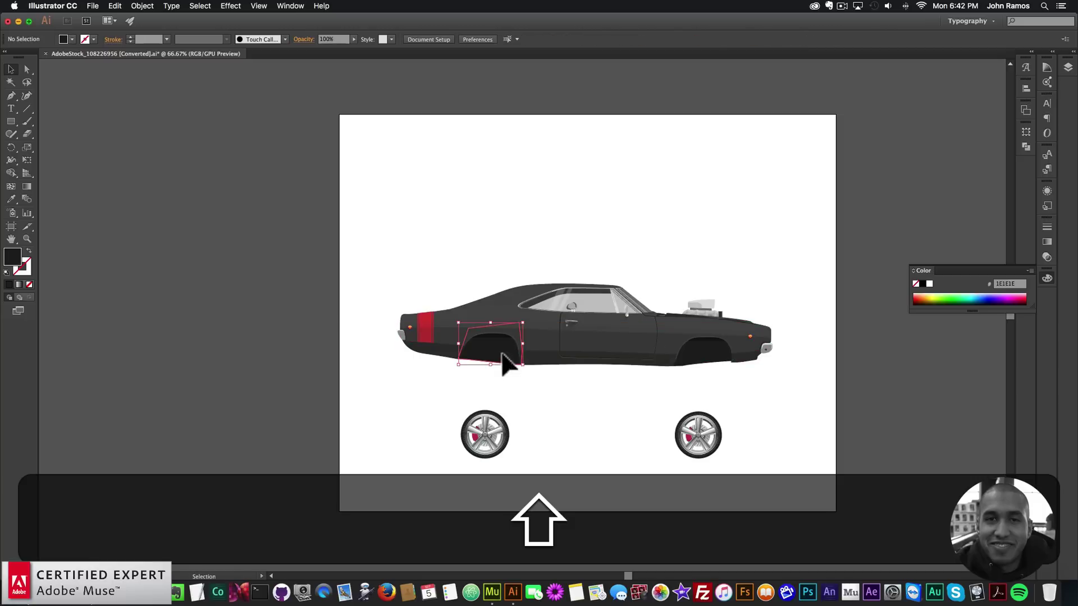
{"action": "left_click", "coordinate": [708, 355], "text": "shift"}
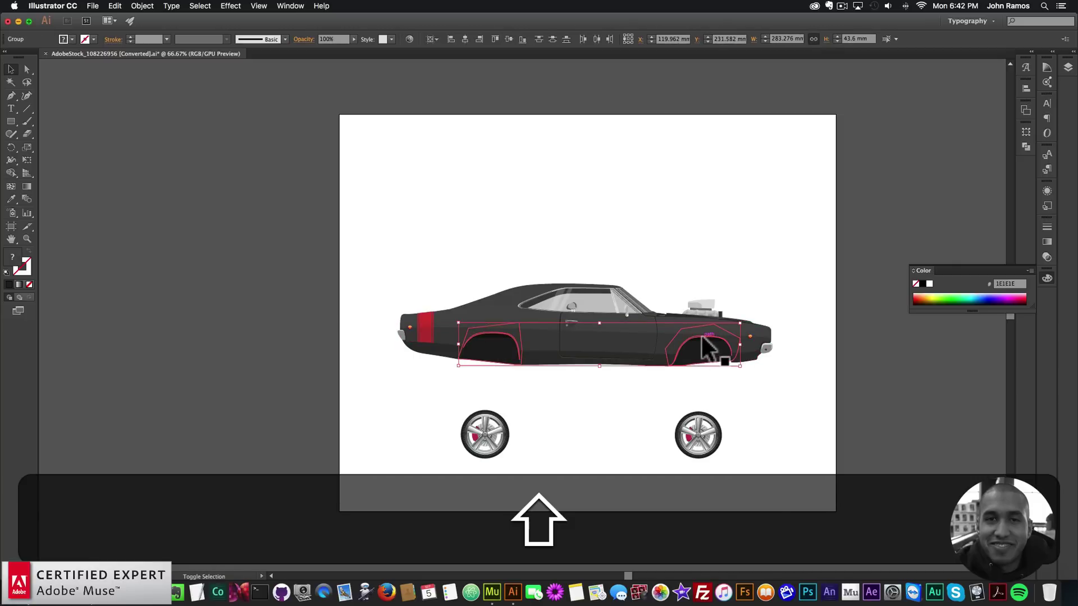
{"action": "left_click_drag", "start_coordinate": [705, 343], "coordinate": [693, 183]}
{"action": "left_click", "coordinate": [812, 302]}
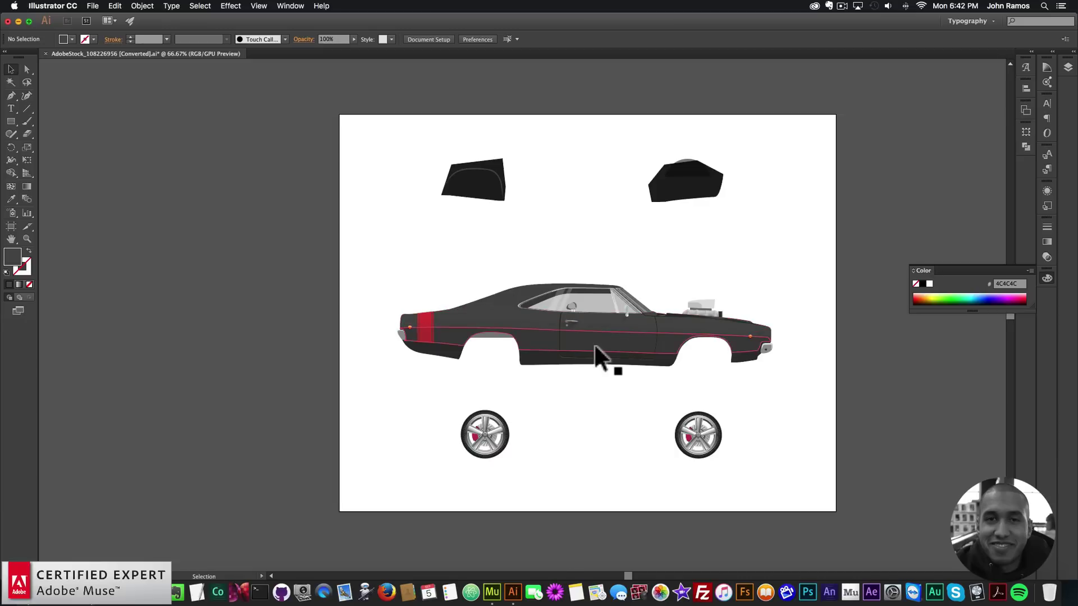
{"action": "key", "text": "super+z"}
{"action": "key", "text": "shift+super+z"}
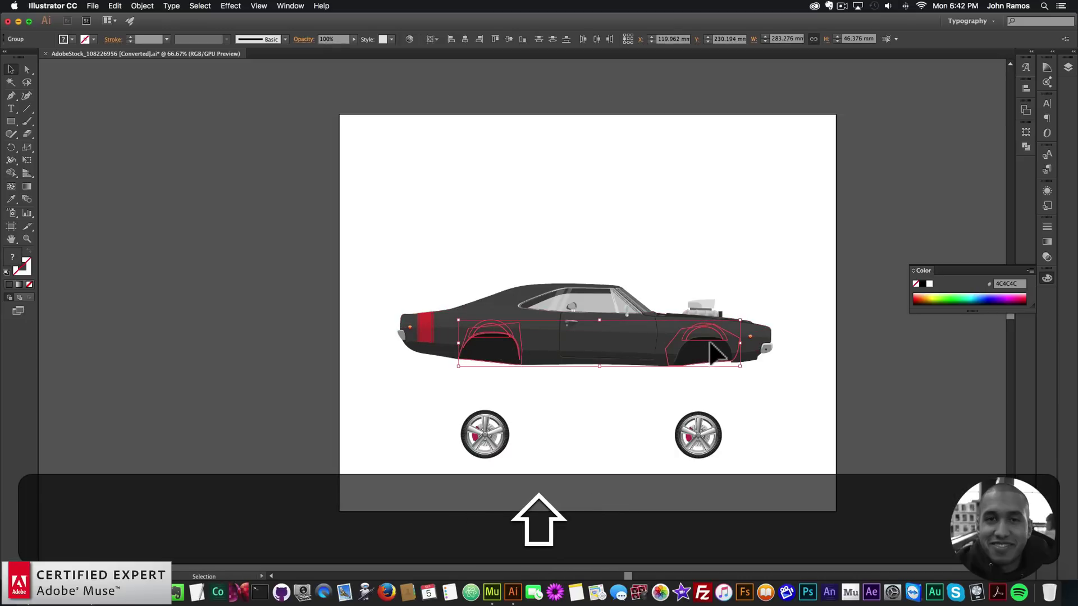
{"action": "left_click_drag", "start_coordinate": [712, 340], "coordinate": [680, 183]}
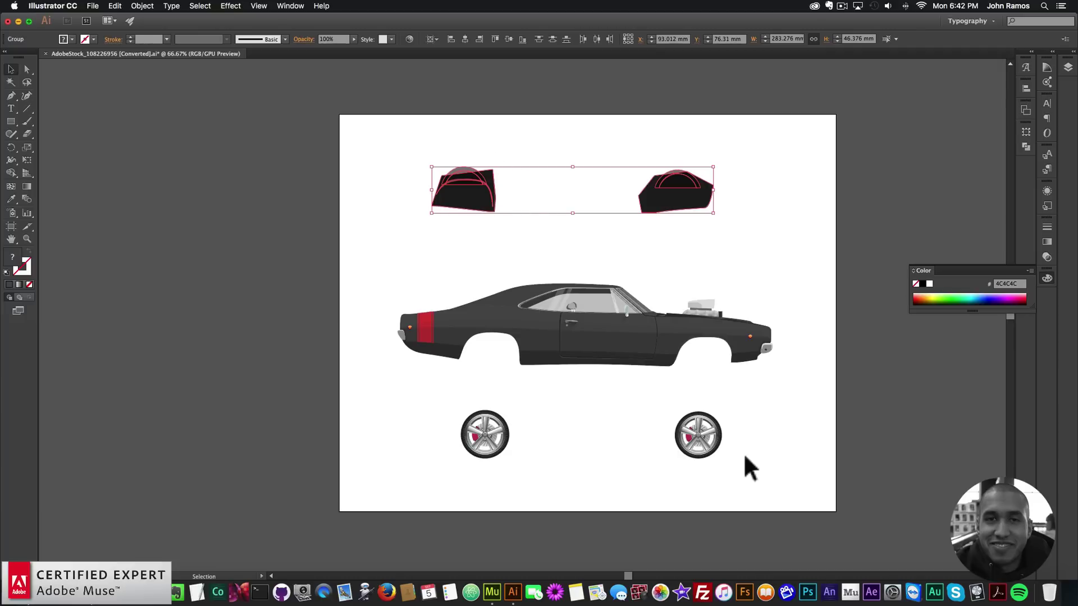
- Examine the detached wheels up close, including the brake disc and red caliper behind the spokes
{"action": "left_click", "coordinate": [707, 427]}
{"action": "left_click", "coordinate": [712, 431]}
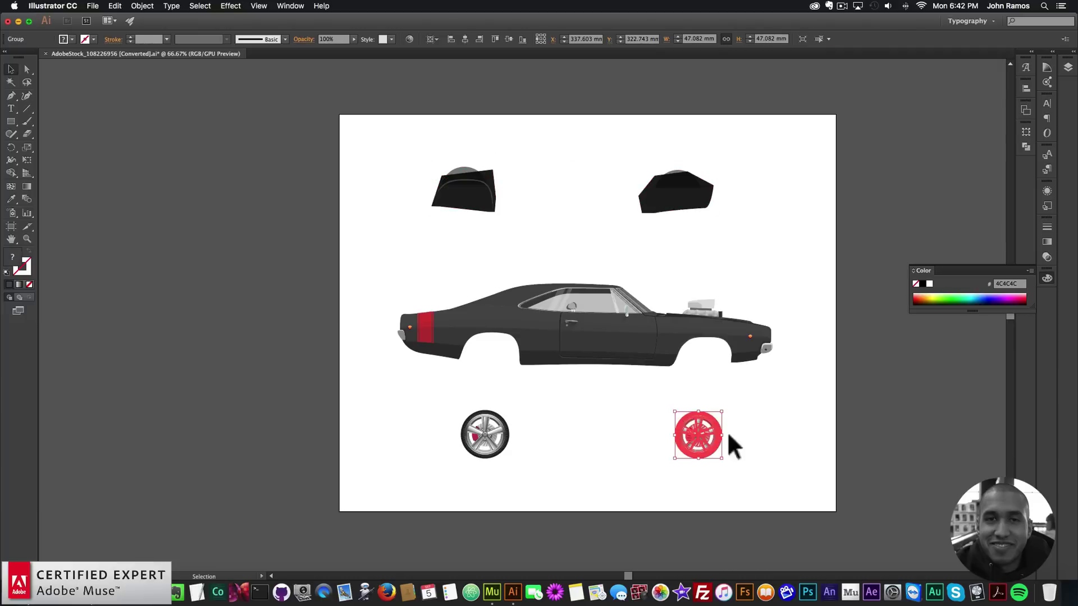
{"action": "left_click", "coordinate": [27, 239]}
{"action": "left_click", "coordinate": [685, 453]}
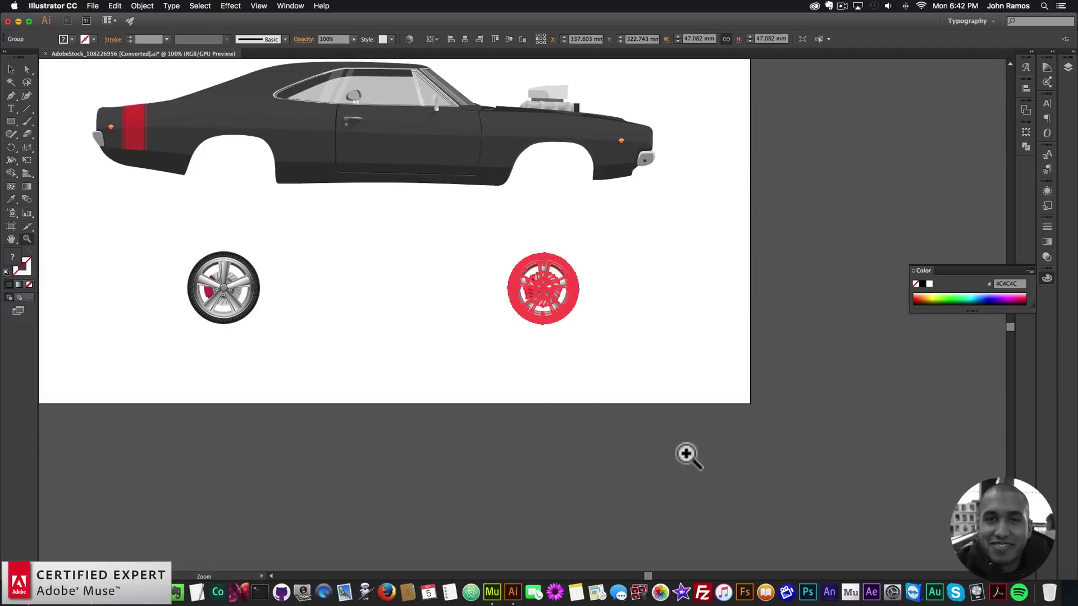
{"action": "left_click", "coordinate": [264, 288]}
{"action": "key", "text": "super+equal"}
{"action": "key", "text": "super+equal"}
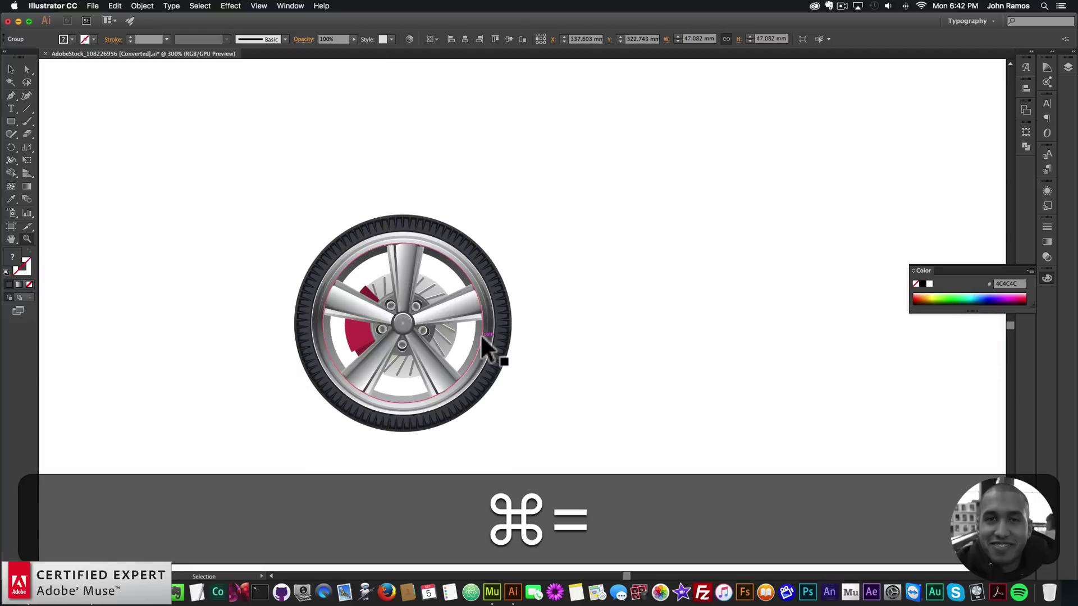
{"action": "key", "text": "super+minus"}
{"action": "key", "text": "super+minus"}
{"action": "key", "text": "super+minus"}
{"action": "key", "text": "super+minus"}
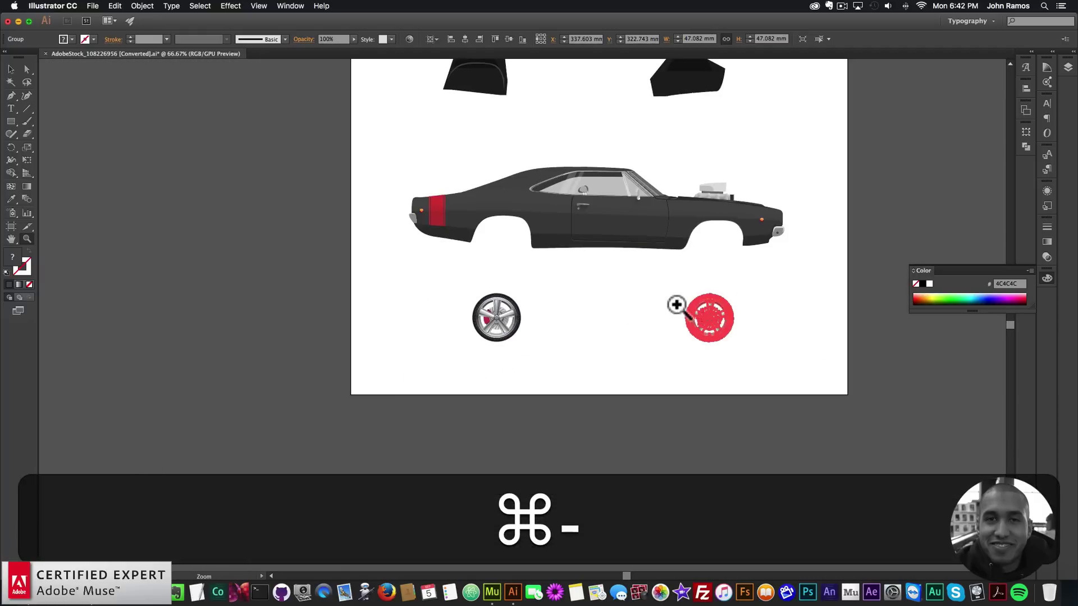
{"action": "left_click", "coordinate": [676, 305]}
- Ungroup the front wheel and move its brake disc with the red caliper out to the right of it
{"action": "left_click", "coordinate": [11, 70]}
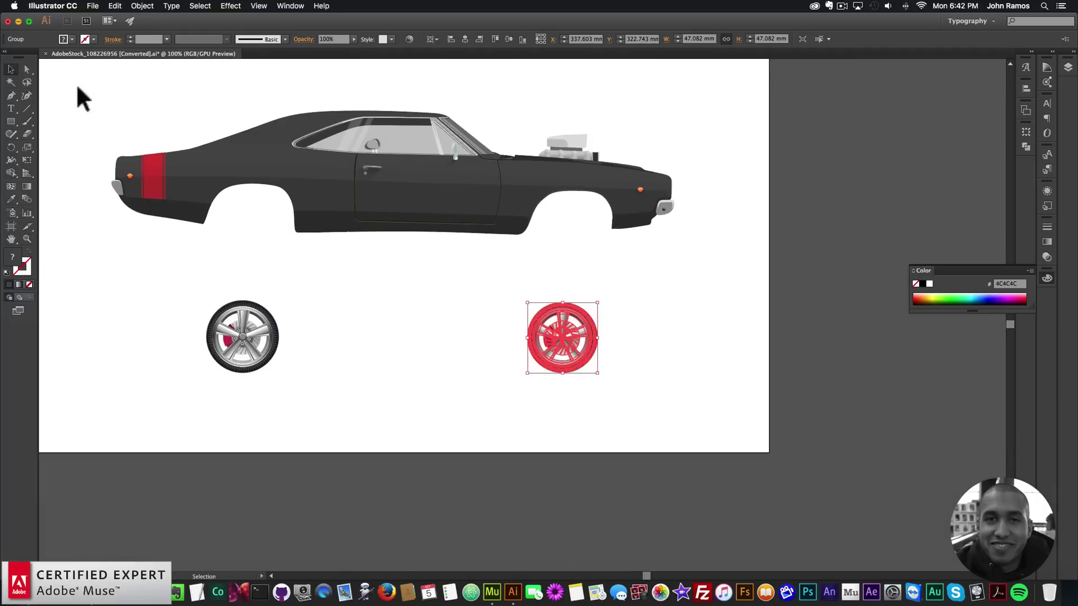
{"action": "right_click", "coordinate": [570, 332]}
{"action": "left_click", "coordinate": [639, 365]}
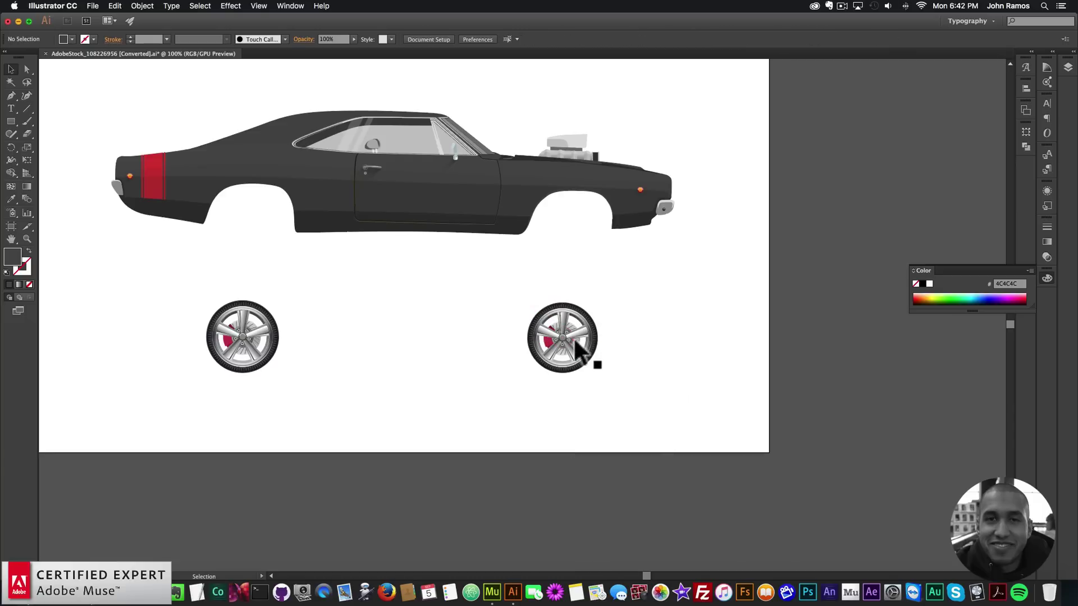
{"action": "left_click", "coordinate": [574, 338]}
{"action": "left_click_drag", "start_coordinate": [583, 341], "coordinate": [710, 300]}
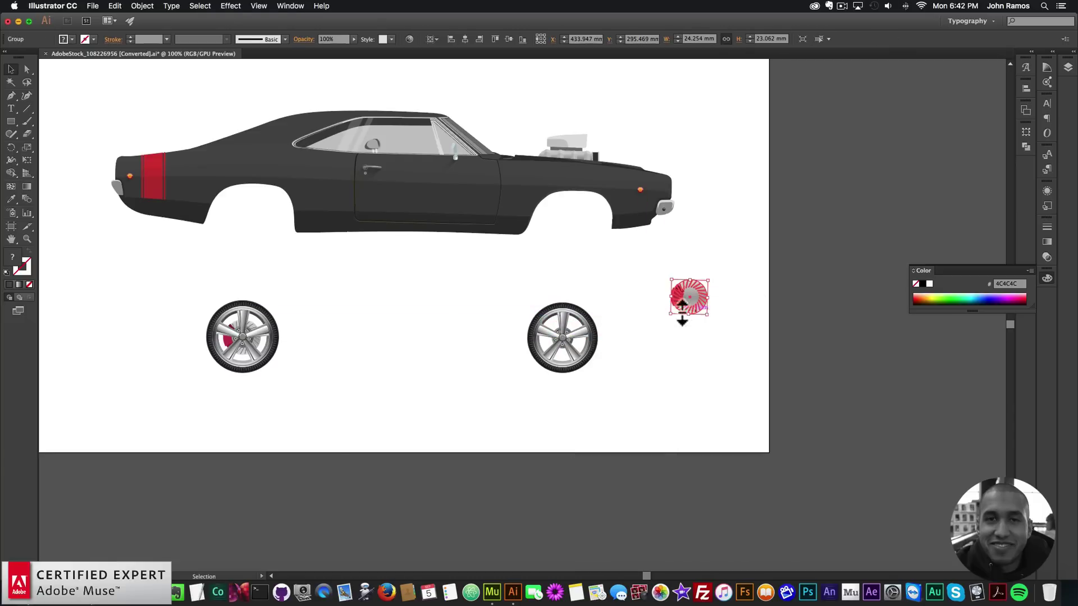
- Ungroup the rear wheel and move its brake disc with the red caliper out to the upper right of it
{"action": "left_click", "coordinate": [260, 353]}
{"action": "key", "text": "super+z"}
{"action": "right_click", "coordinate": [258, 316]}
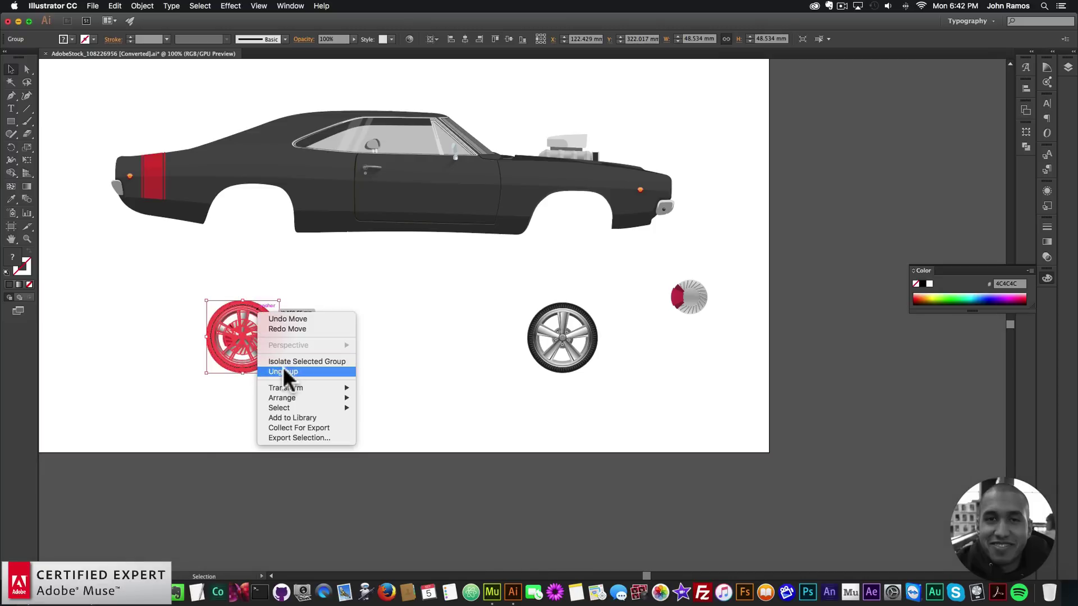
{"action": "left_click", "coordinate": [282, 372]}
{"action": "left_click", "coordinate": [380, 356]}
{"action": "left_click", "coordinate": [255, 348]}
{"action": "left_click_drag", "start_coordinate": [259, 351], "coordinate": [405, 293]}
{"action": "left_click", "coordinate": [408, 403]}
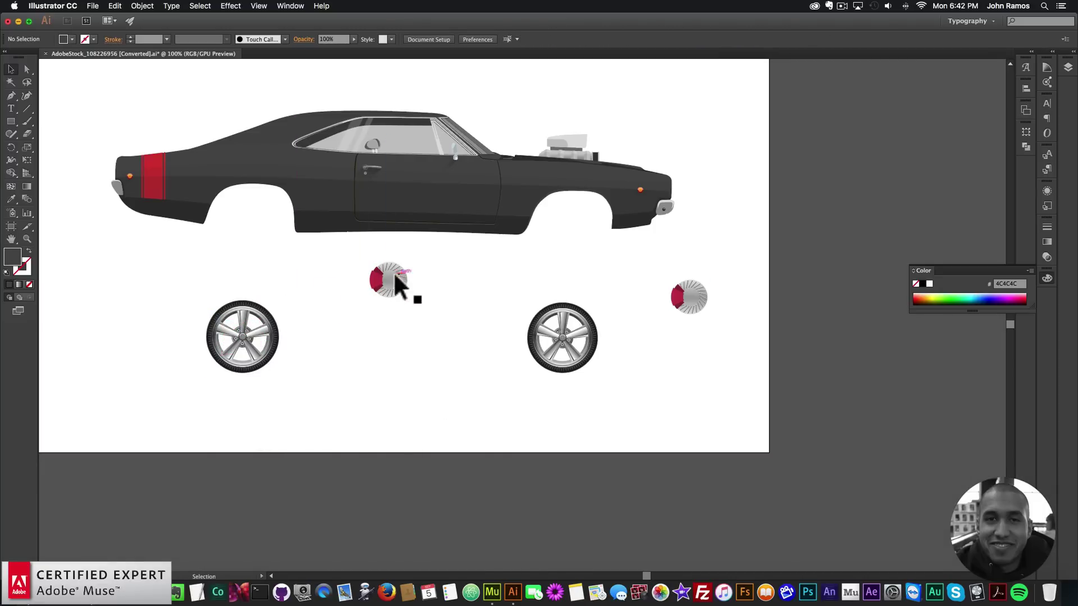
- Copy the rear wheel without its brake disc from Illustrator and paste it onto the blank Home page in Adobe Muse
{"action": "left_click_drag", "start_coordinate": [183, 282], "coordinate": [329, 399]}
{"action": "key", "text": "super+c"}
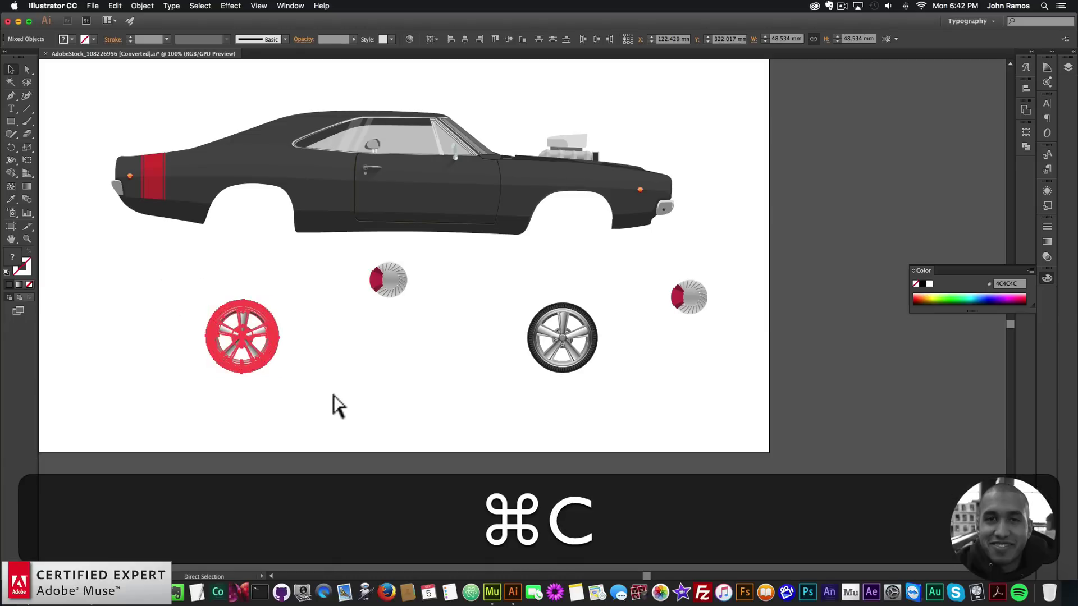
{"action": "left_click", "coordinate": [498, 584]}
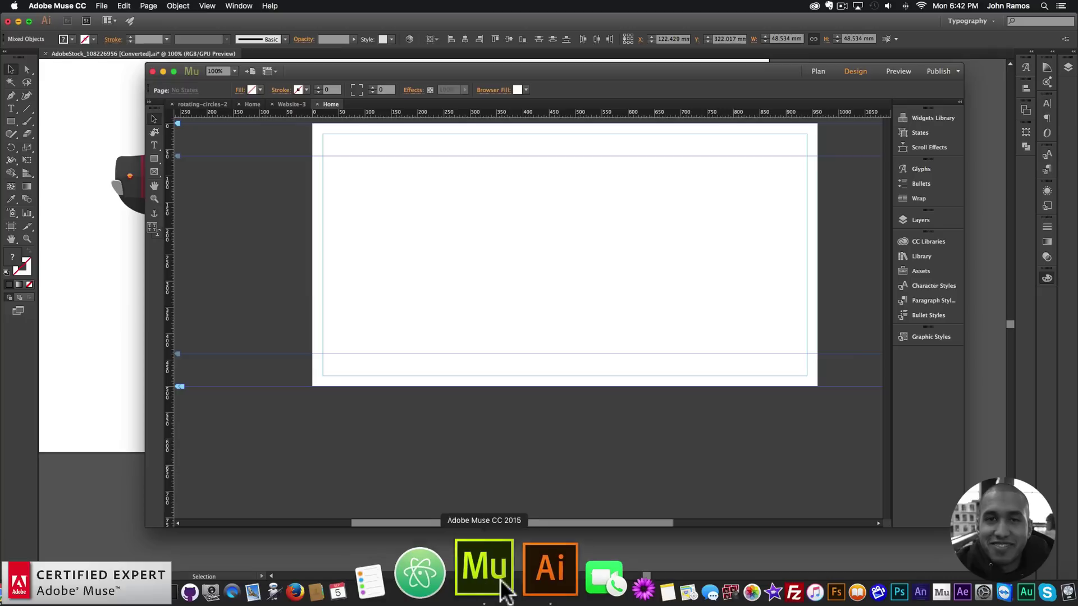
{"action": "key", "text": "super+v"}
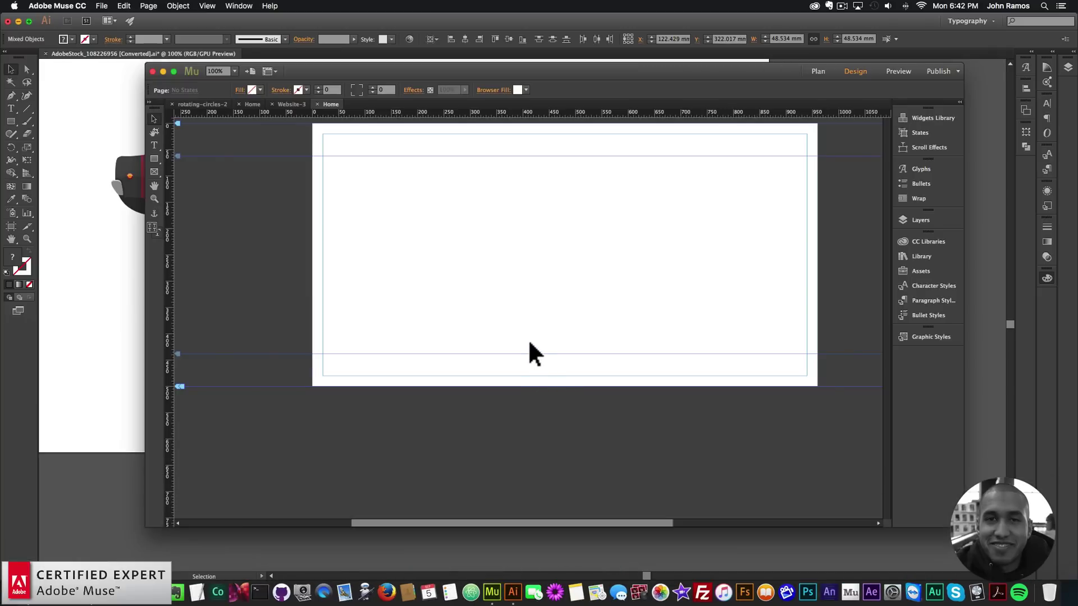
- Copy the rear brake disc with the red caliper from Illustrator and paste it onto the Muse Home page
{"action": "left_click", "coordinate": [87, 296]}
{"action": "left_click", "coordinate": [385, 278]}
{"action": "key", "text": "super+c"}
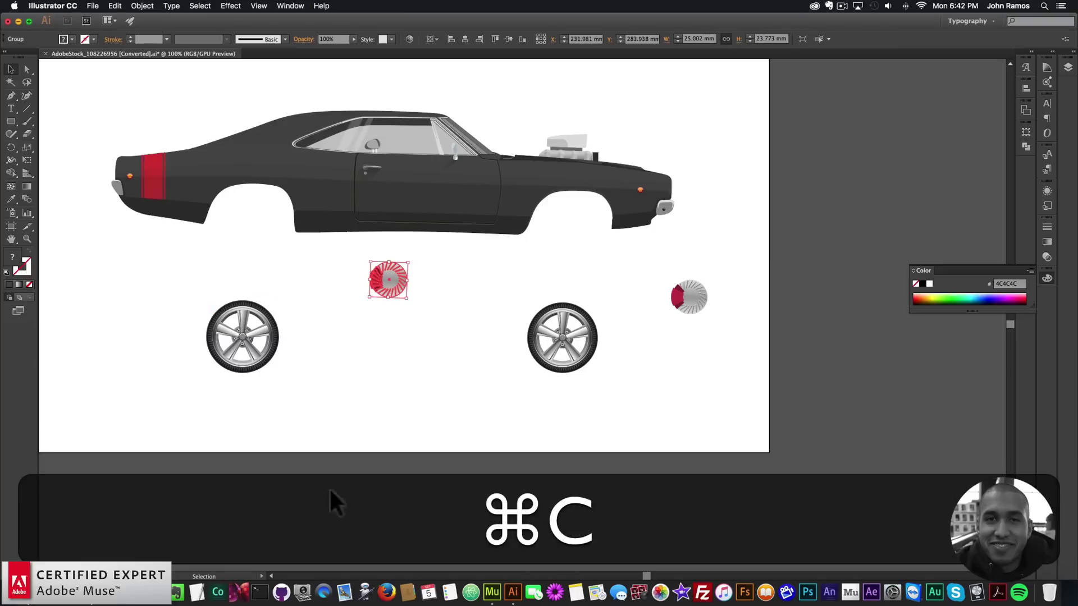
{"action": "left_click", "coordinate": [498, 585]}
{"action": "key", "text": "super+v"}
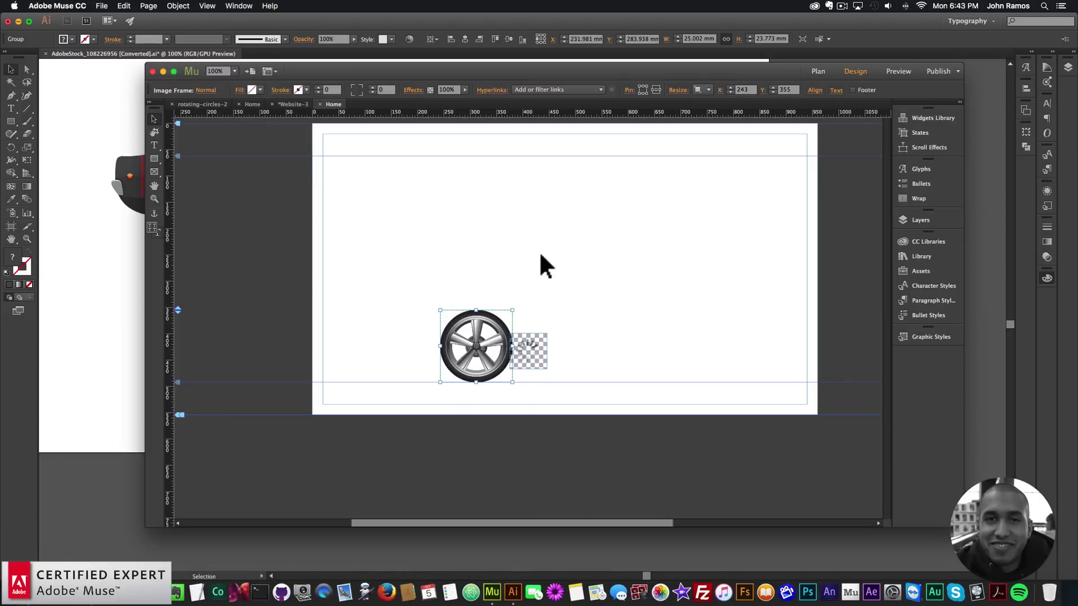
- Move the pasted brake disc clear of the wheel to its right and send it to the back
{"action": "left_click_drag", "start_coordinate": [531, 346], "coordinate": [544, 345]}
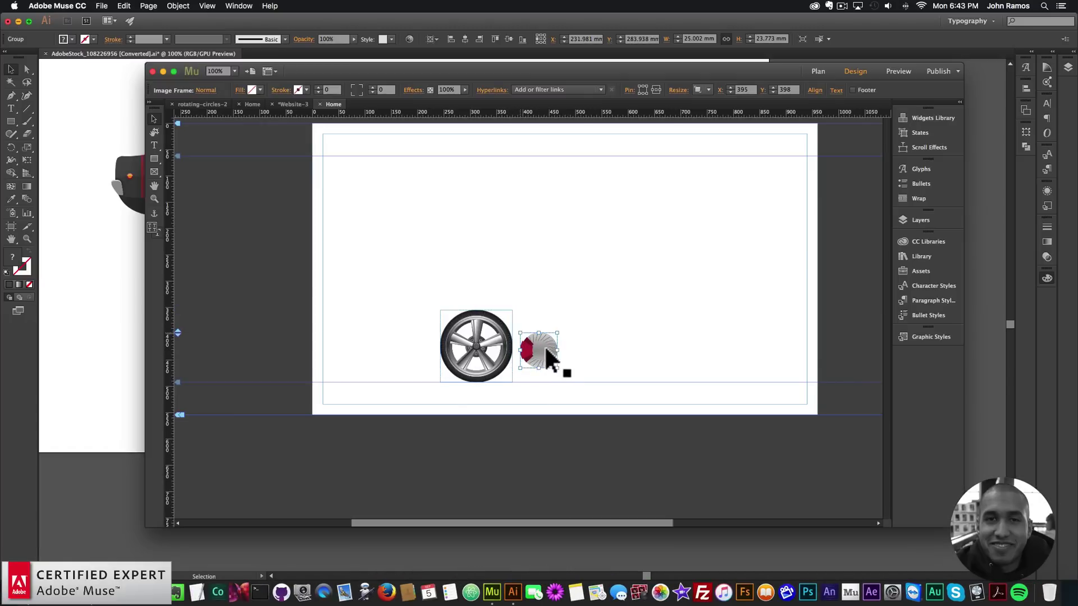
{"action": "right_click", "coordinate": [545, 339]}
{"action": "mouse_move", "coordinate": [599, 402]}
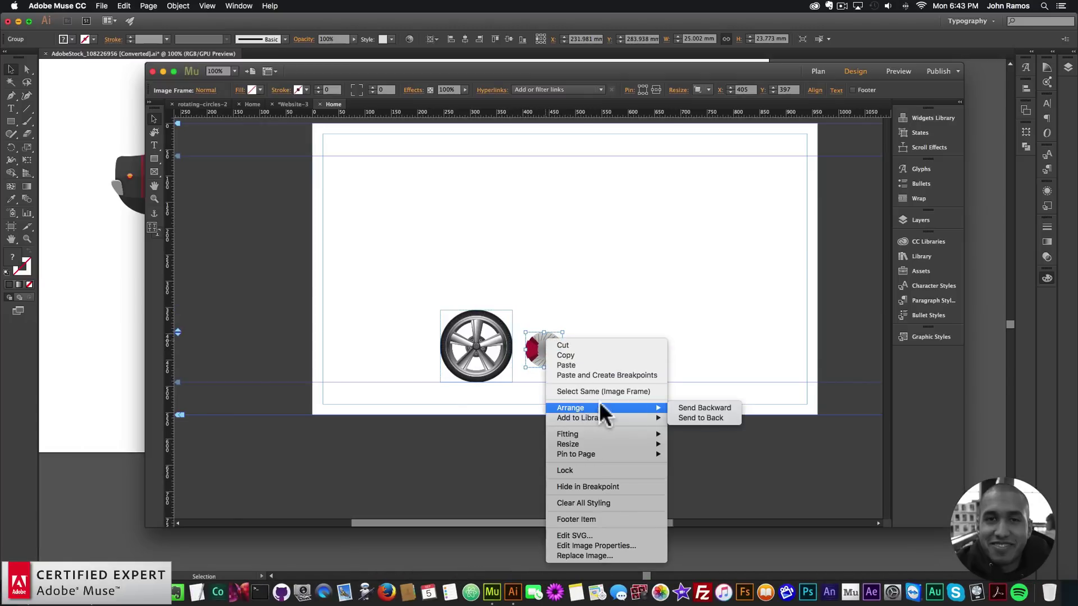
{"action": "left_click", "coordinate": [685, 417]}
- Centre the wheel and brake disc on each other horizontally and vertically, and move them together to about X 125, Y 322
{"action": "left_click_drag", "start_coordinate": [418, 317], "coordinate": [729, 182]}
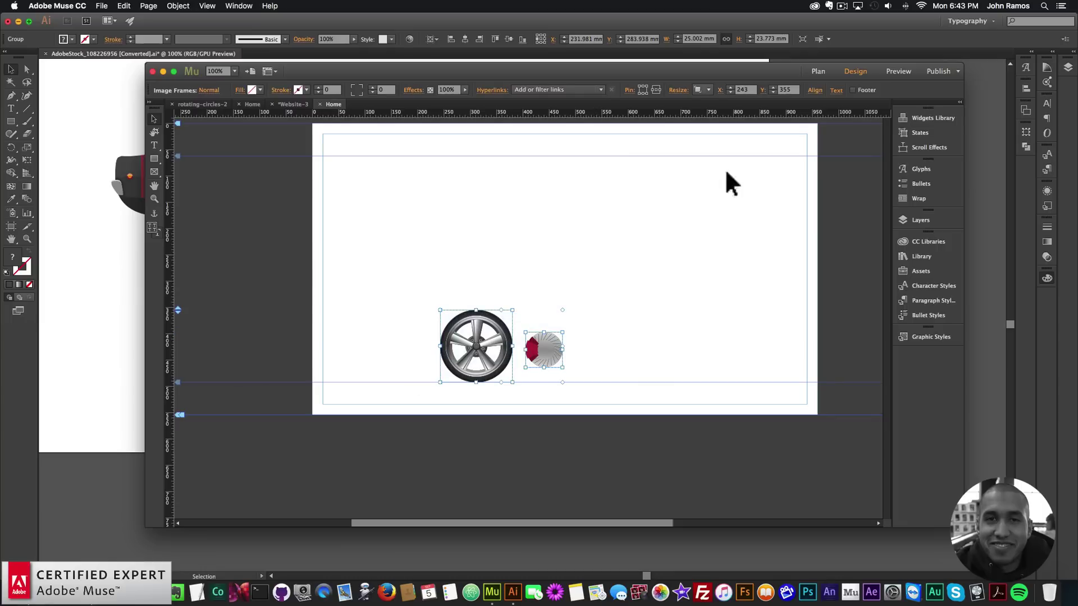
{"action": "left_click", "coordinate": [819, 90]}
{"action": "left_click", "coordinate": [838, 118]}
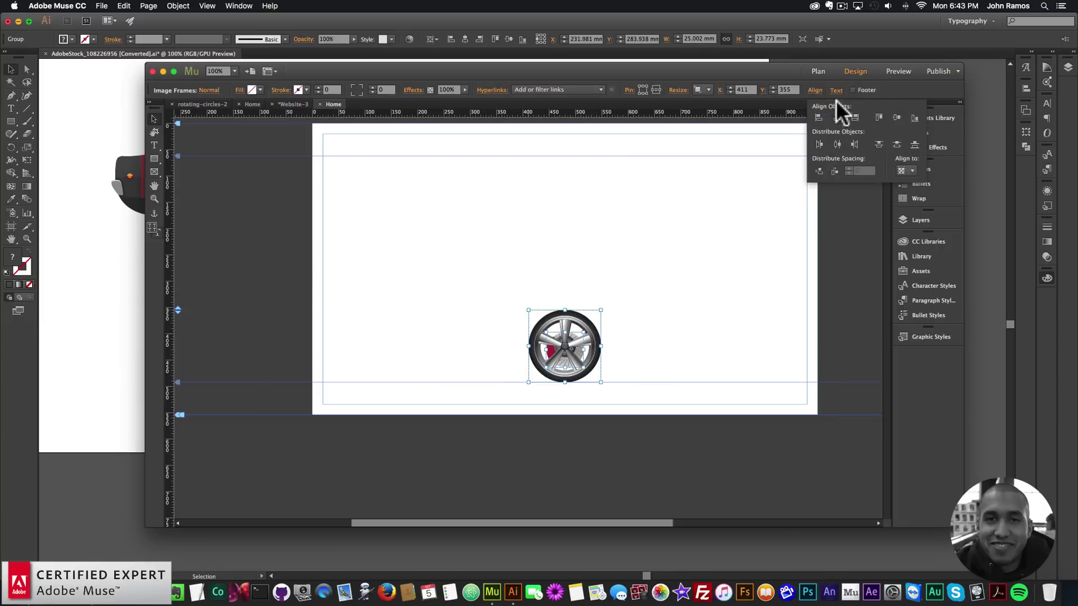
{"action": "left_click", "coordinate": [896, 114]}
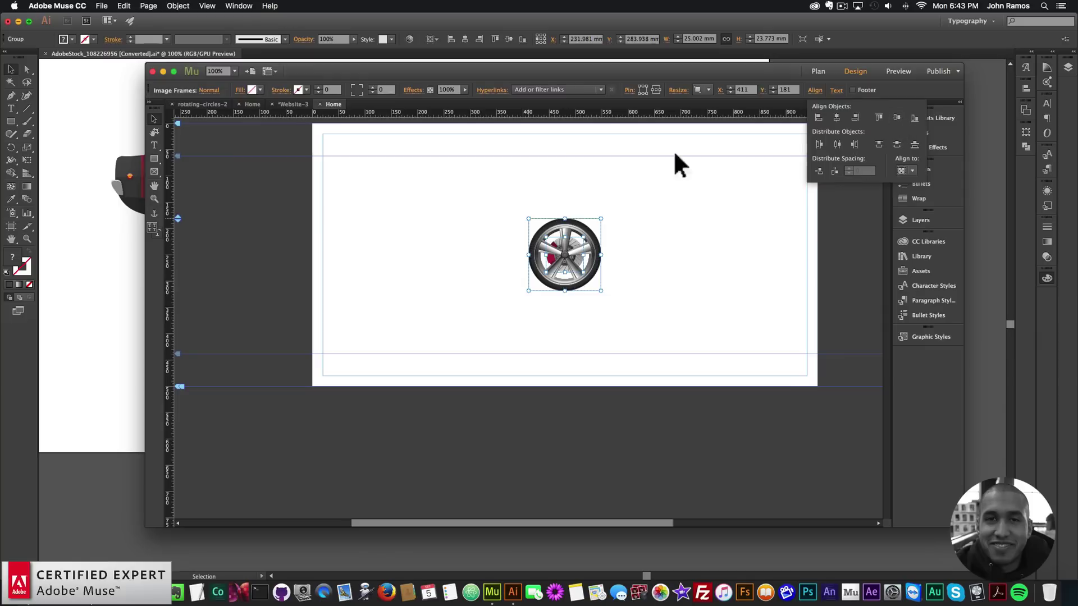
{"action": "left_click_drag", "start_coordinate": [584, 232], "coordinate": [432, 305]}
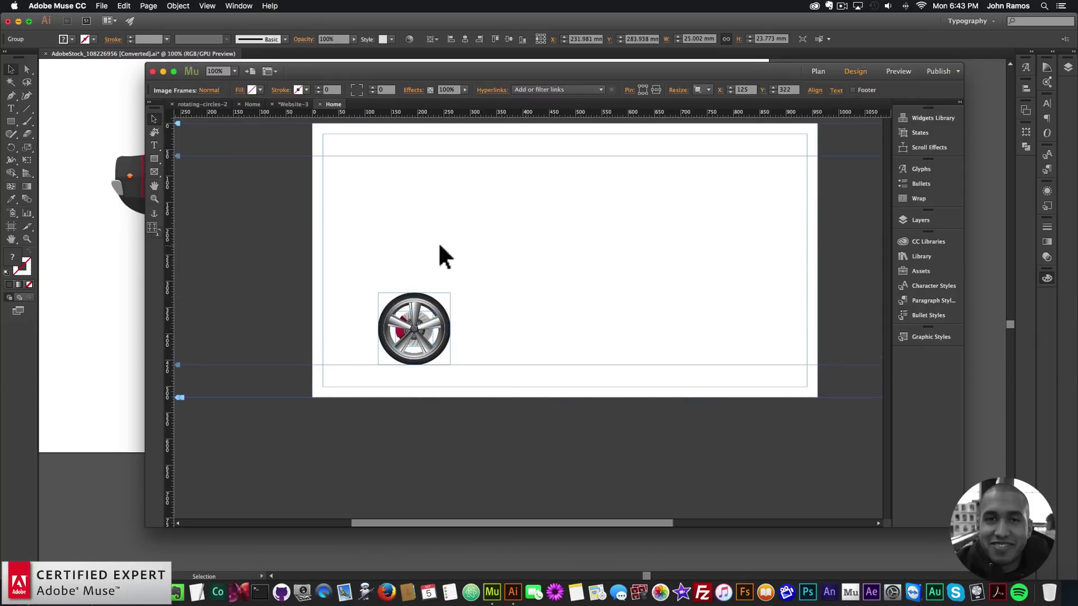
- Copy the front wheel from Illustrator and paste it onto the Muse page, placing it level with the rear wheel at about X 671, Y 326
{"action": "left_click", "coordinate": [115, 278]}
{"action": "left_click", "coordinate": [611, 379]}
{"action": "key", "text": "super+c"}
{"action": "left_click", "coordinate": [486, 568]}
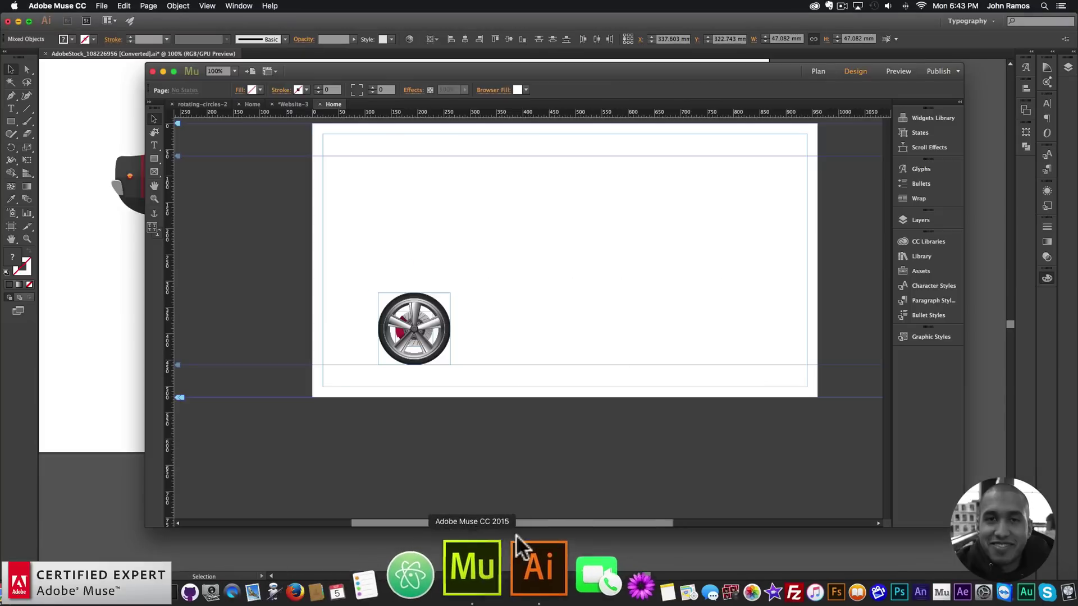
{"action": "key", "text": "super+v"}
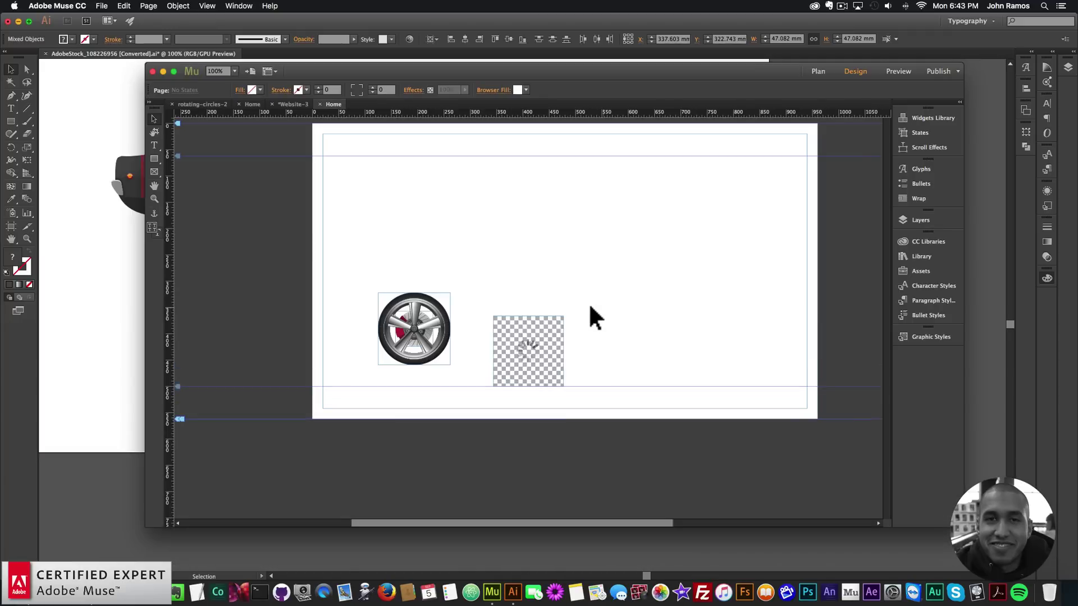
- Copy the front brake disc with its caliper from Illustrator into the Muse page and delete the pasted copy
{"action": "left_click", "coordinate": [108, 308]}
{"action": "left_click", "coordinate": [719, 356]}
{"action": "left_click_drag", "start_coordinate": [712, 344], "coordinate": [660, 268]}
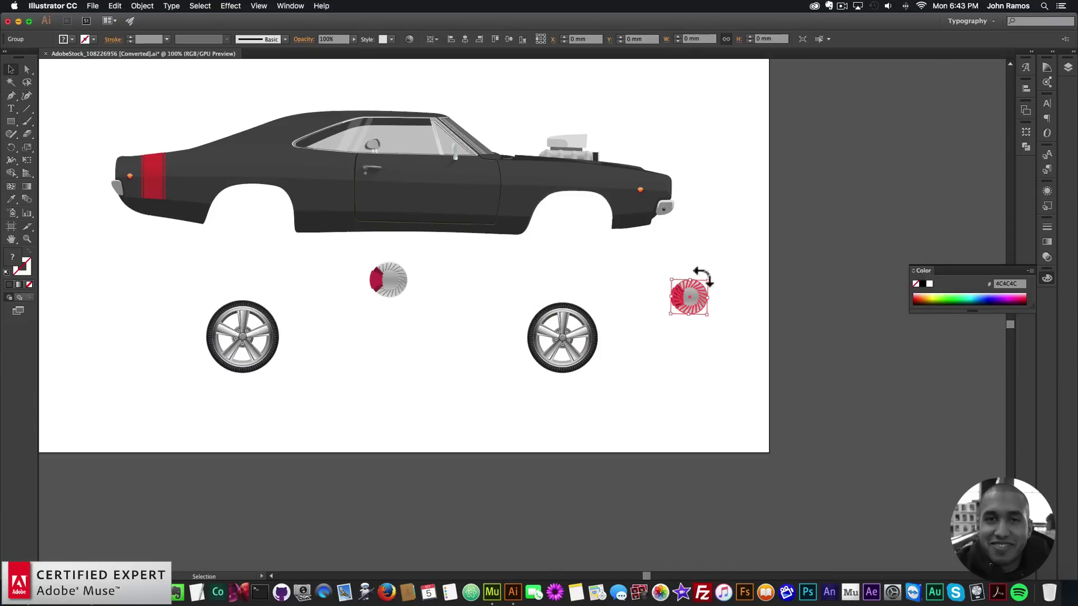
{"action": "key", "text": "super+c"}
{"action": "key", "text": "super+v"}
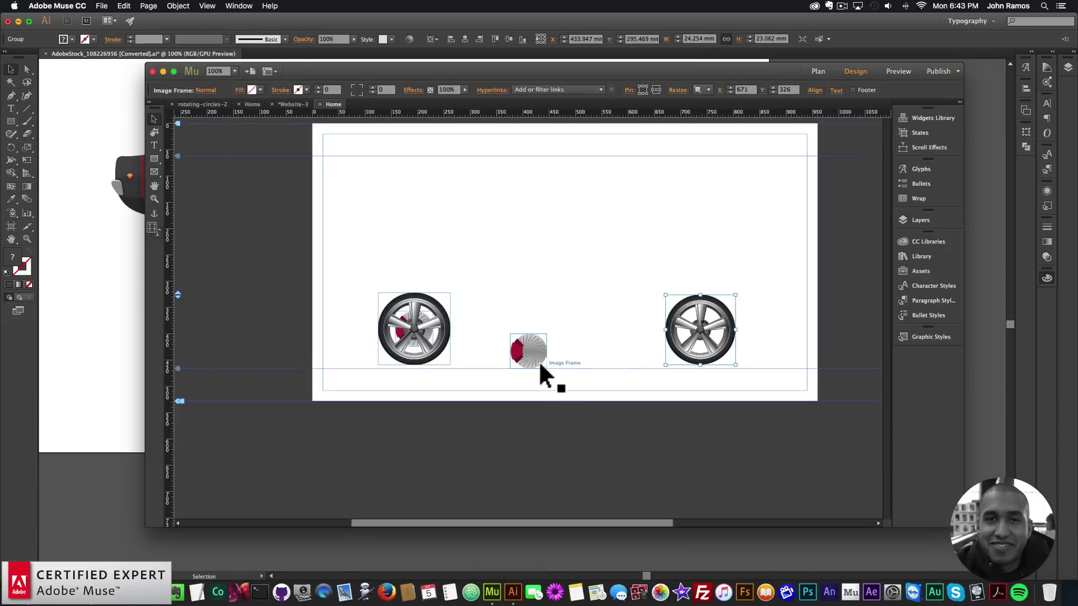
{"action": "left_click", "coordinate": [538, 351]}
{"action": "key", "text": "BackSpace"}
- Try using the rear brake disc for the front wheel by pasting it between the two wheels in Muse, and delete the copy
{"action": "left_click", "coordinate": [102, 294]}
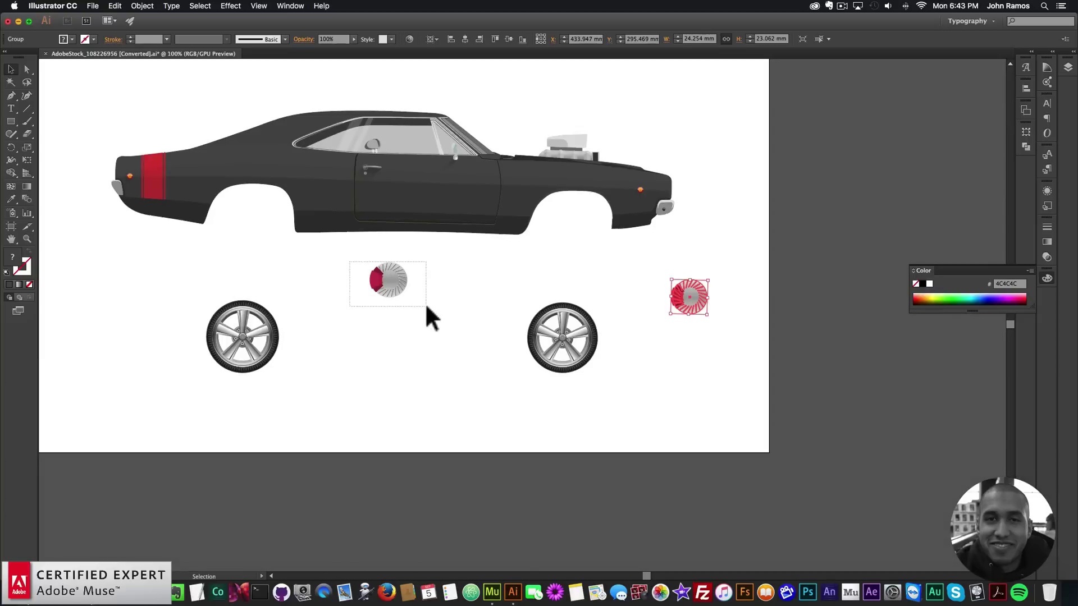
{"action": "left_click", "coordinate": [425, 303]}
{"action": "key", "text": "super+c"}
{"action": "left_click", "coordinate": [487, 573]}
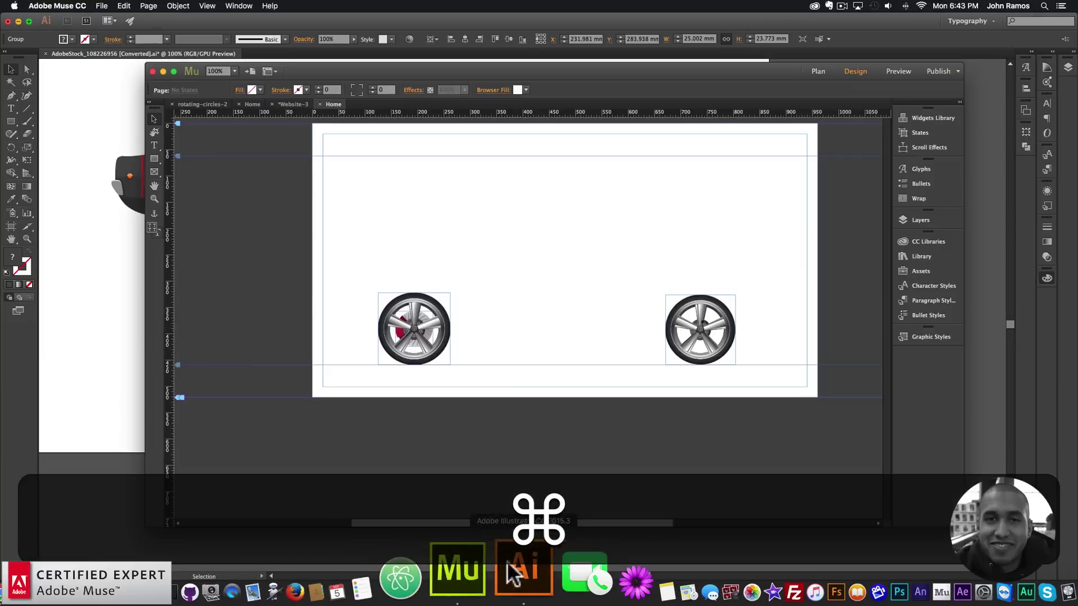
{"action": "key", "text": "super+v"}
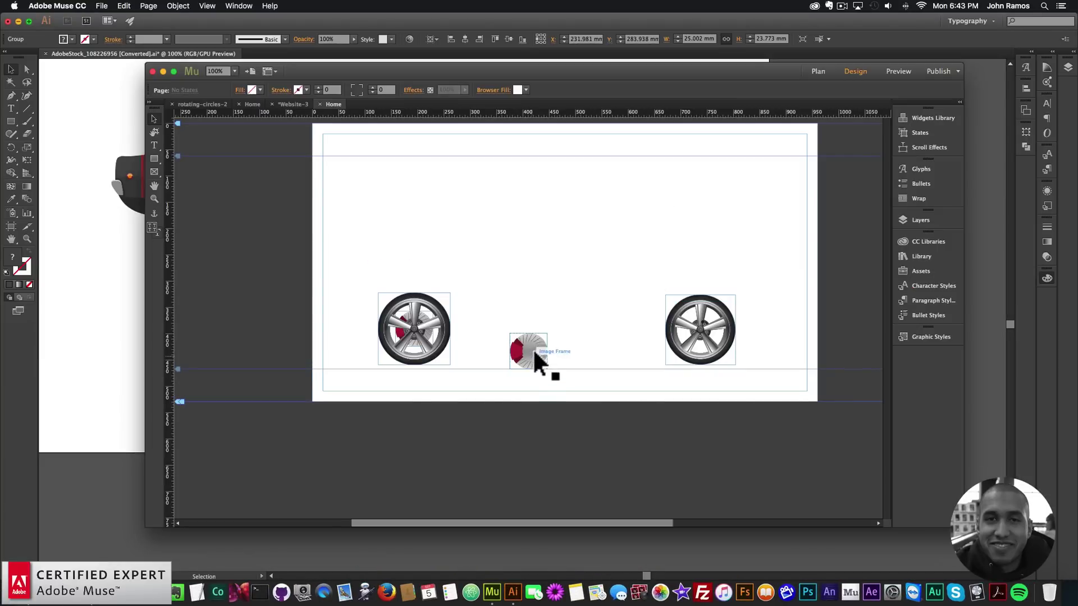
{"action": "right_click", "coordinate": [535, 348]}
{"action": "left_click", "coordinate": [527, 330]}
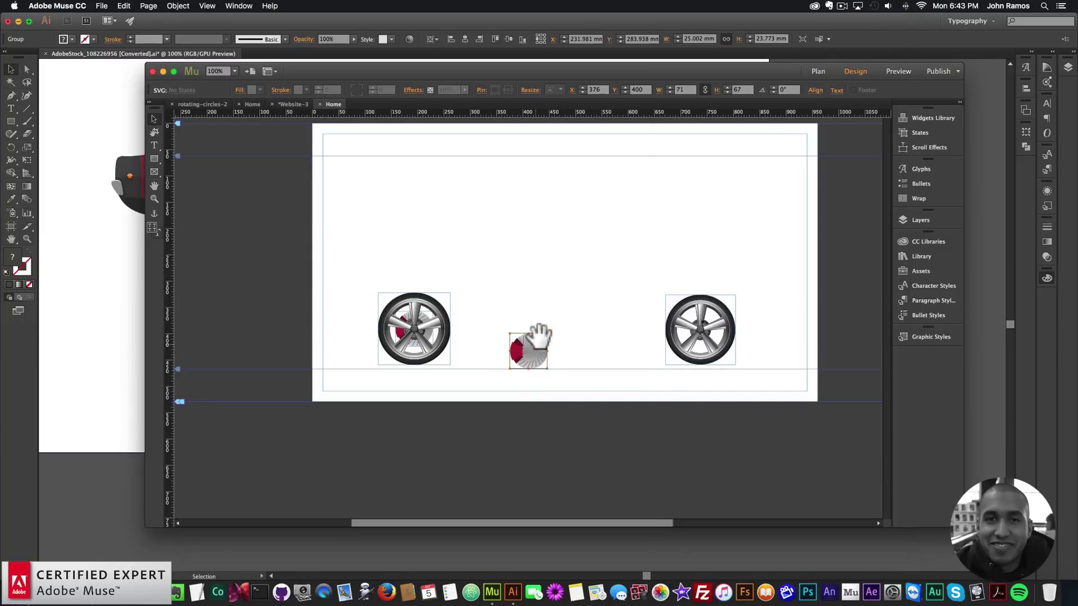
{"action": "left_click", "coordinate": [539, 337]}
{"action": "right_click", "coordinate": [528, 339]}
{"action": "left_click", "coordinate": [477, 281]}
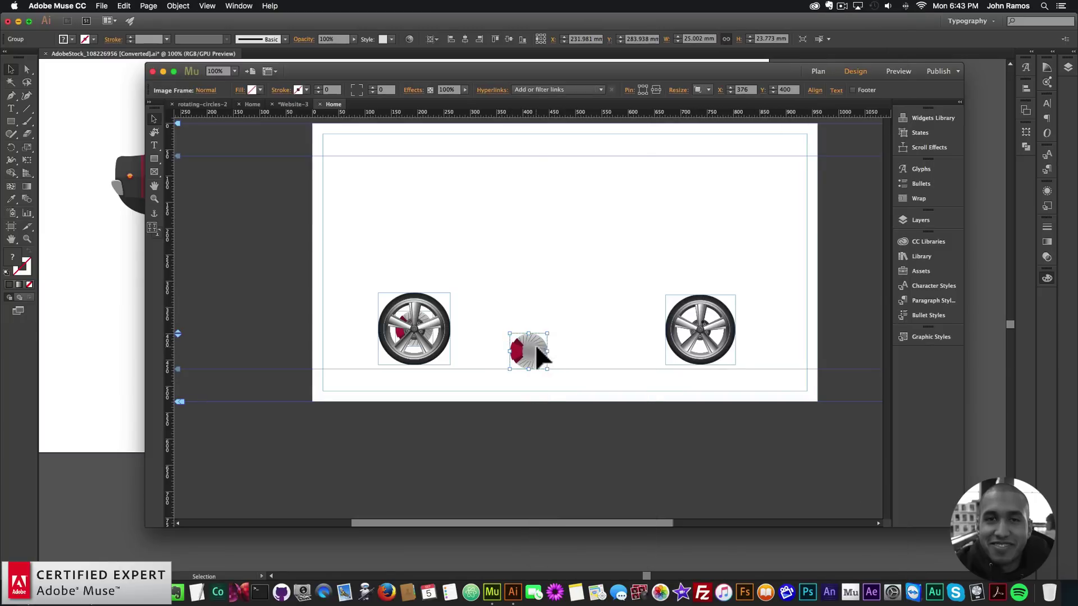
{"action": "key", "text": "BackSpace"}
- Copy the rear brake disc with the red caliper from Illustrator again and paste it between the wheels in Muse
{"action": "left_click", "coordinate": [72, 266]}
{"action": "key", "text": "super+c"}
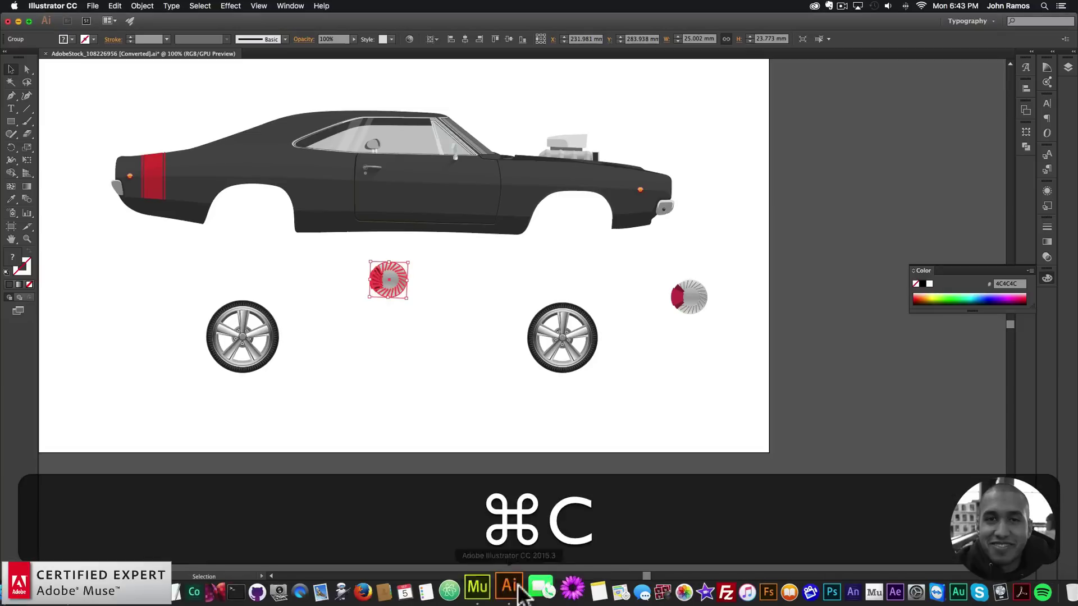
{"action": "left_click", "coordinate": [477, 587]}
{"action": "key", "text": "super+v"}
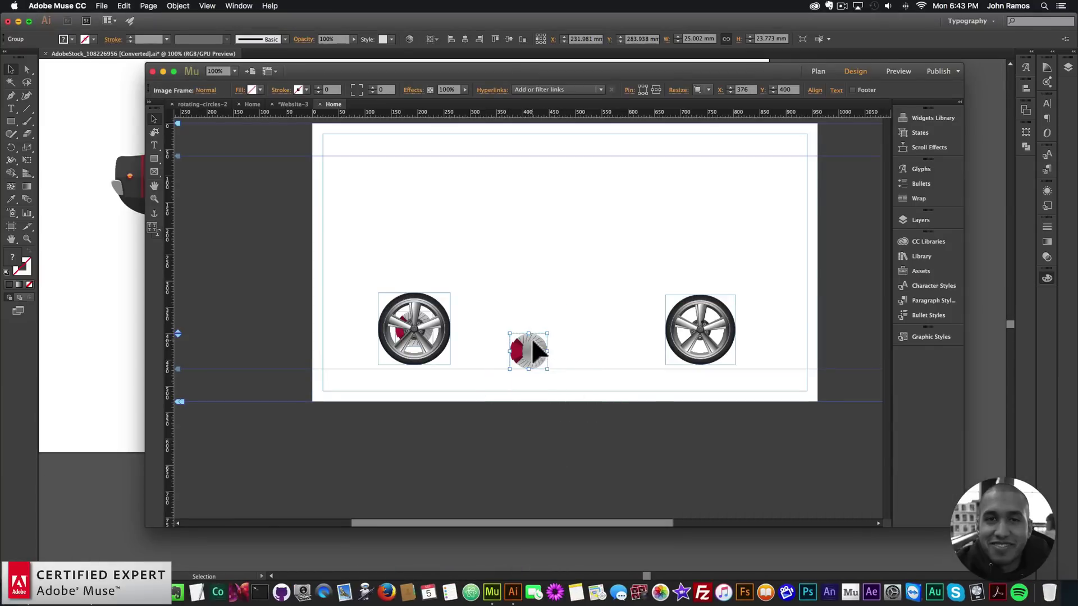
- Send the pasted brake disc to the back and move it behind the front wheel's spokes
{"action": "right_click", "coordinate": [530, 341]}
{"action": "mouse_move", "coordinate": [621, 410]}
{"action": "left_click", "coordinate": [688, 419]}
{"action": "left_click_drag", "start_coordinate": [530, 361], "coordinate": [702, 341]}
- Select the front wheel with its brake disc and align their centres using Align to Selection
{"action": "left_click_drag", "start_coordinate": [655, 271], "coordinate": [754, 370]}
{"action": "left_click", "coordinate": [815, 88]}
{"action": "left_click", "coordinate": [905, 170]}
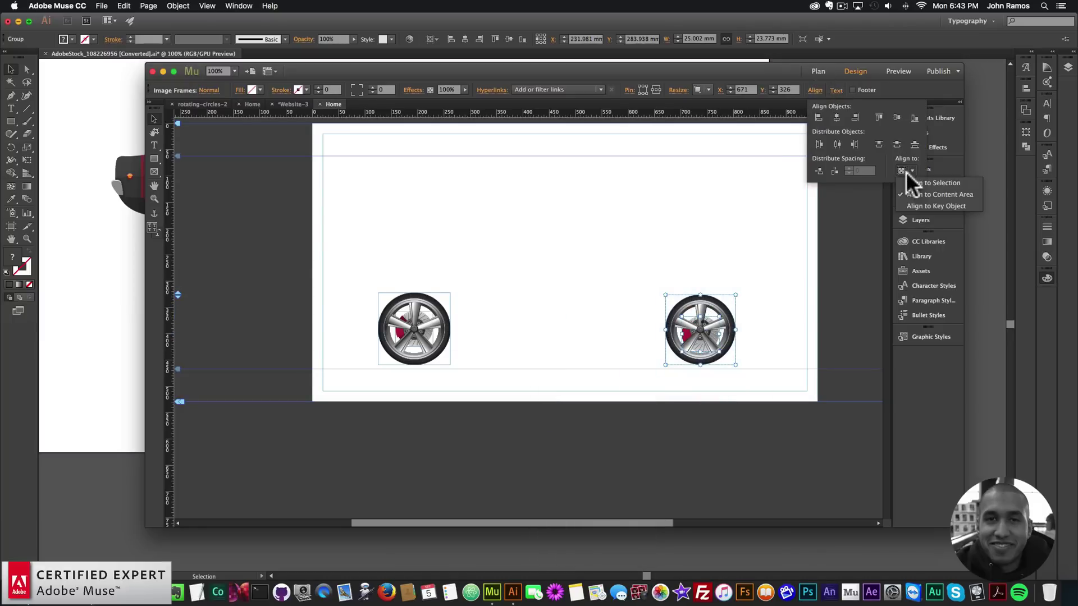
{"action": "left_click", "coordinate": [913, 182]}
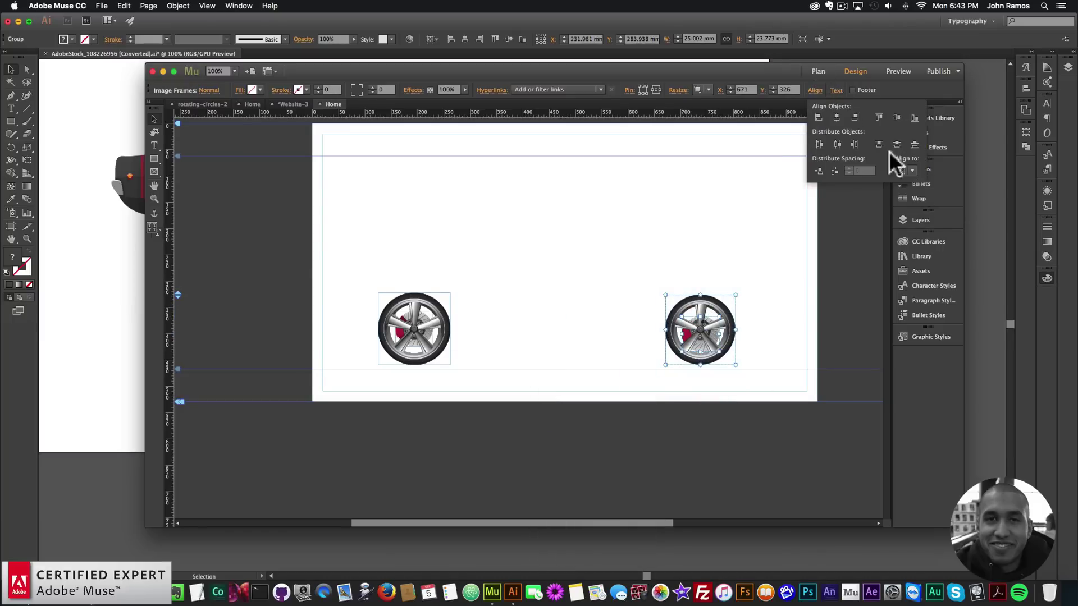
{"action": "left_click", "coordinate": [897, 116]}
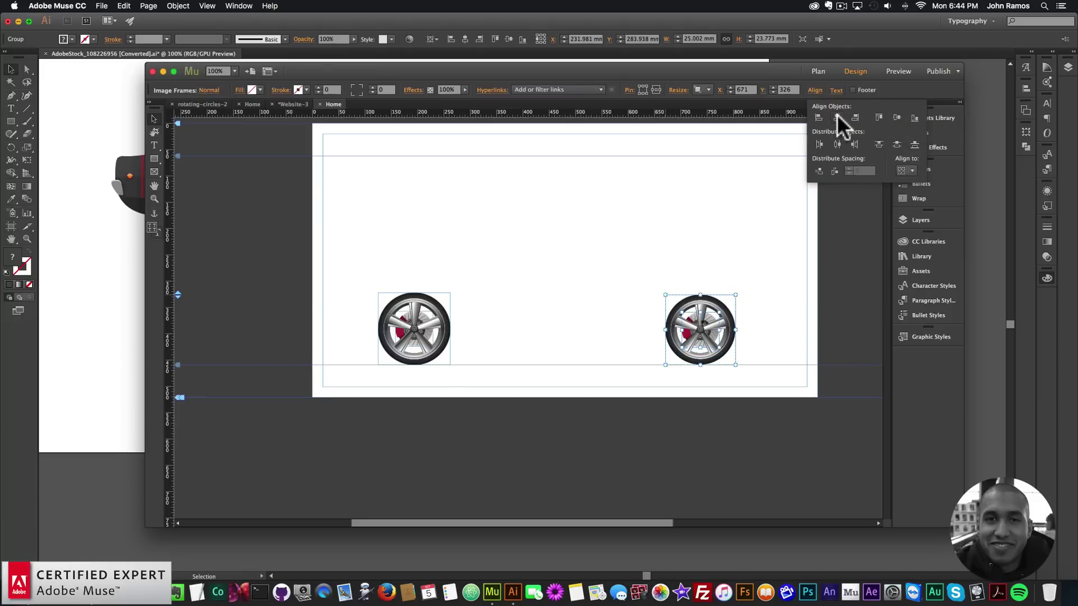
{"action": "left_click", "coordinate": [906, 171]}
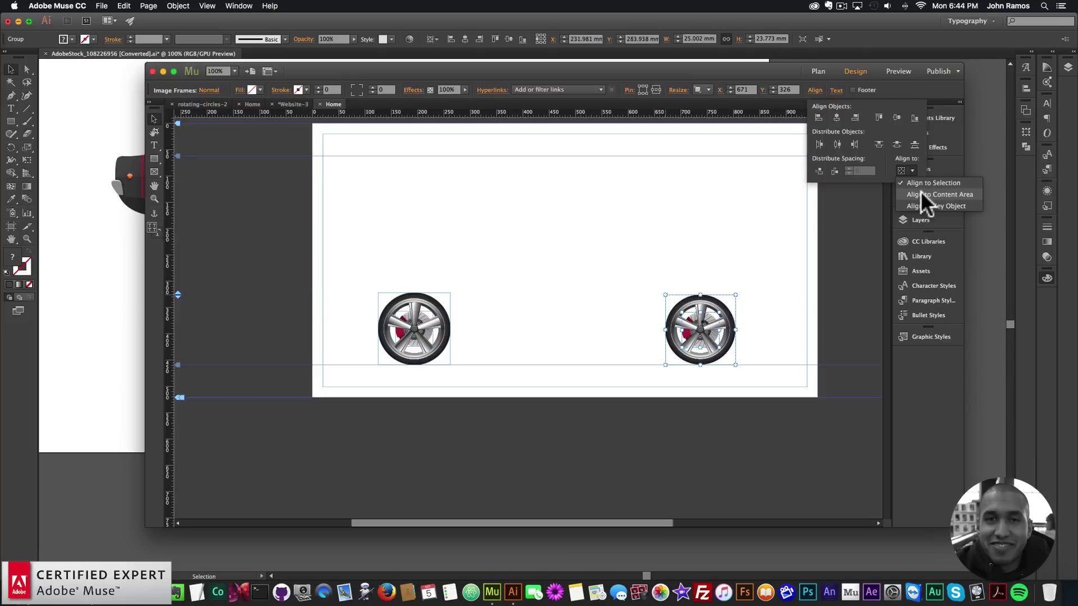
{"action": "left_click", "coordinate": [623, 315]}
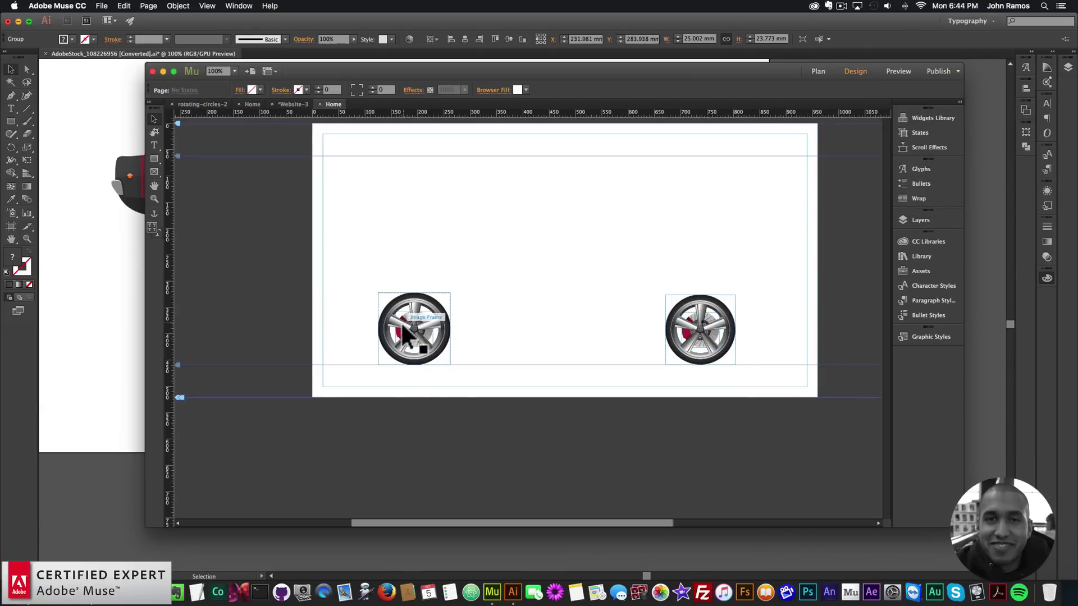
- Copy both dark wheel-well shapes from Illustrator, paste them into the Muse page and place them above the wheels at about X 43, Y 186
{"action": "left_click", "coordinate": [104, 281]}
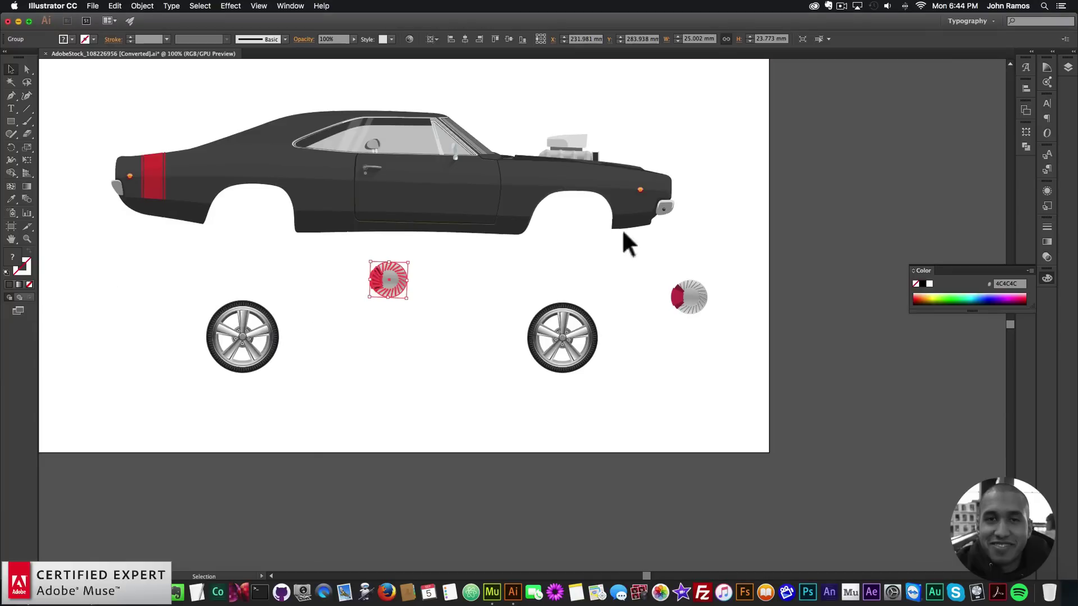
{"action": "scroll", "coordinate": [577, 277], "scroll_direction": "up", "scroll_amount": 10}
{"action": "left_click", "coordinate": [540, 283]}
{"action": "left_click_drag", "start_coordinate": [632, 221], "coordinate": [119, 368]}
{"action": "key", "text": "super+c"}
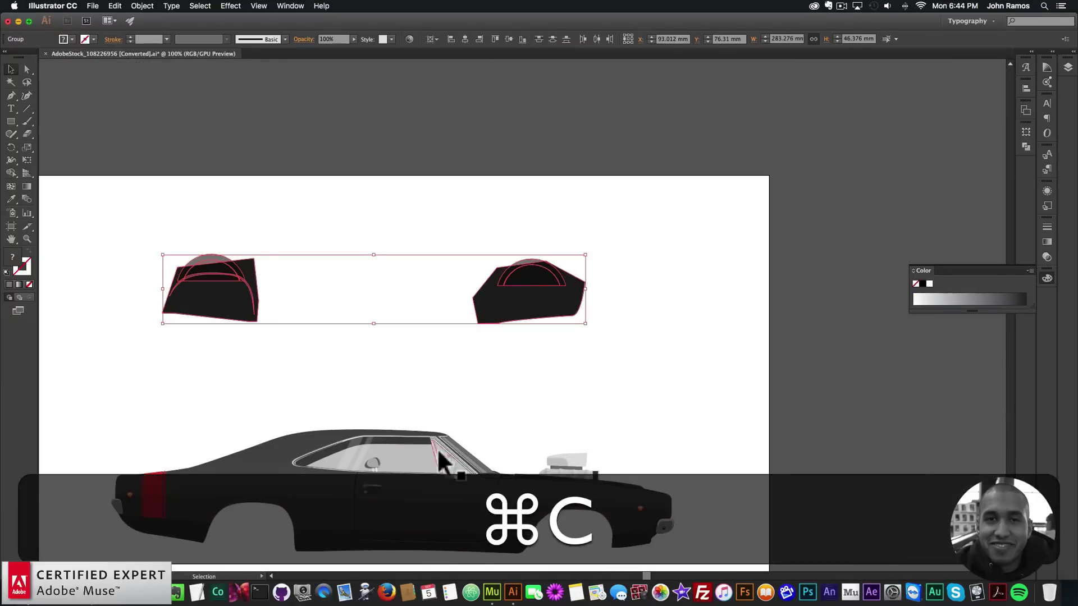
{"action": "left_click", "coordinate": [493, 591]}
{"action": "key", "text": "super+v"}
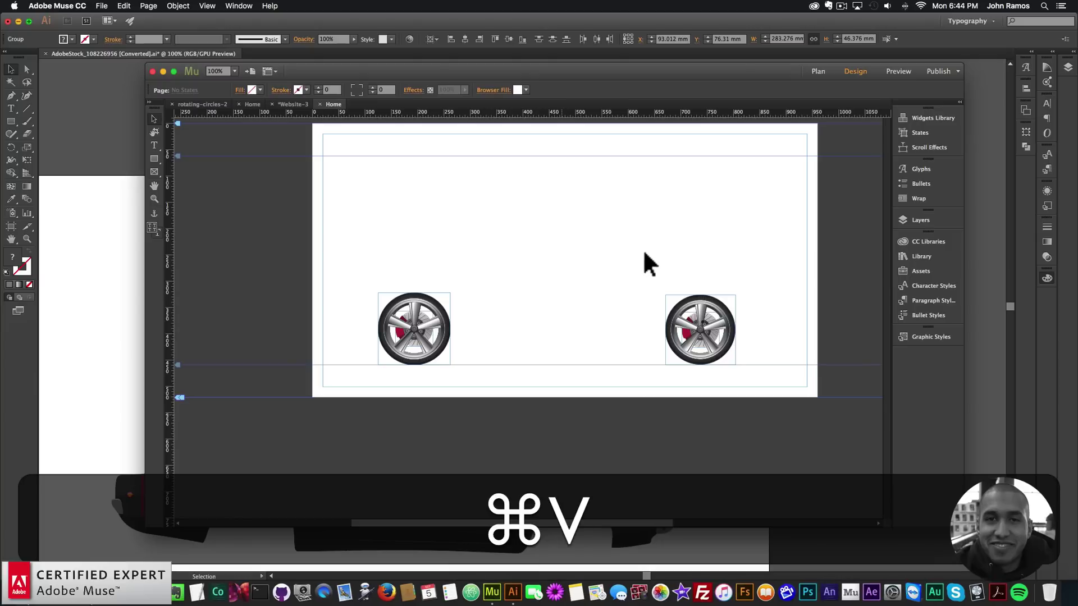
{"action": "left_click_drag", "start_coordinate": [716, 368], "coordinate": [713, 274]}
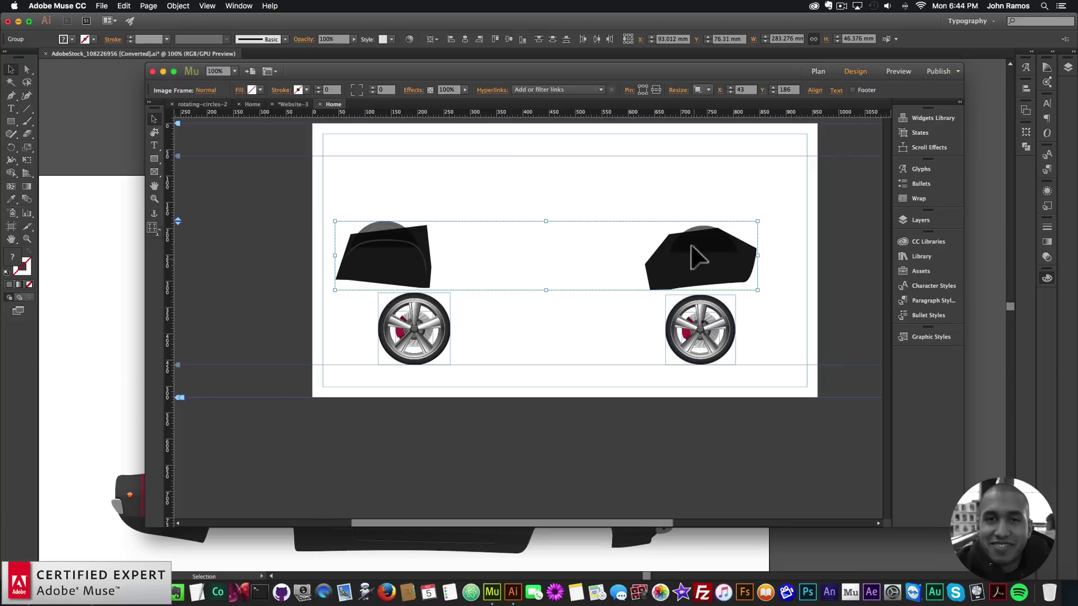
{"action": "left_click", "coordinate": [96, 298]}
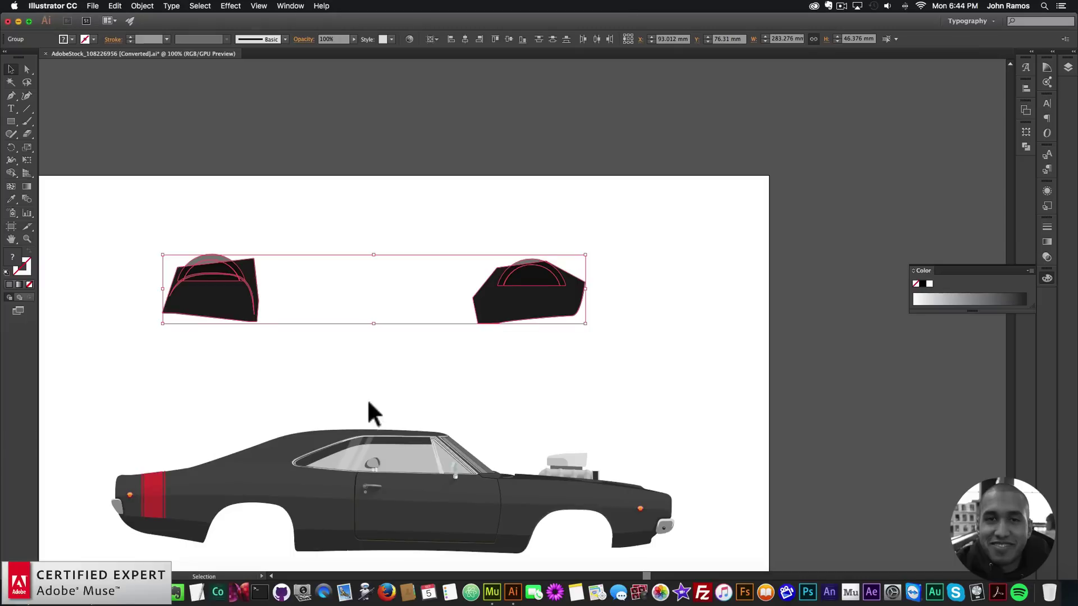
{"action": "scroll", "coordinate": [369, 403], "scroll_direction": "down", "scroll_amount": 3}
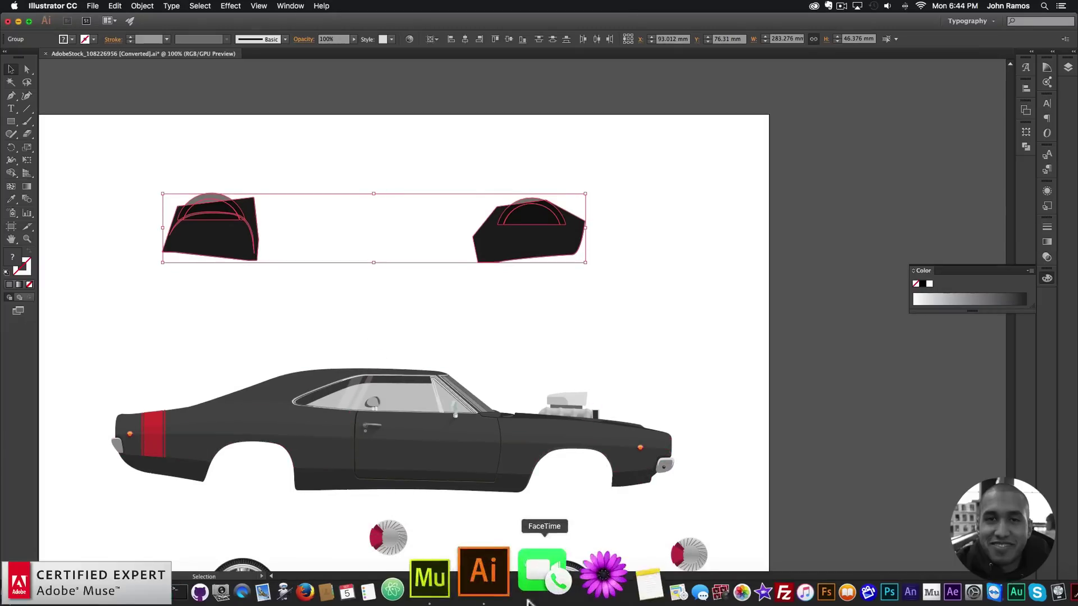
{"action": "left_click", "coordinate": [501, 566]}
- Send the wheel-well shapes to the back and move them down behind the wheels at about X 61, Y 293
{"action": "right_click", "coordinate": [699, 241]}
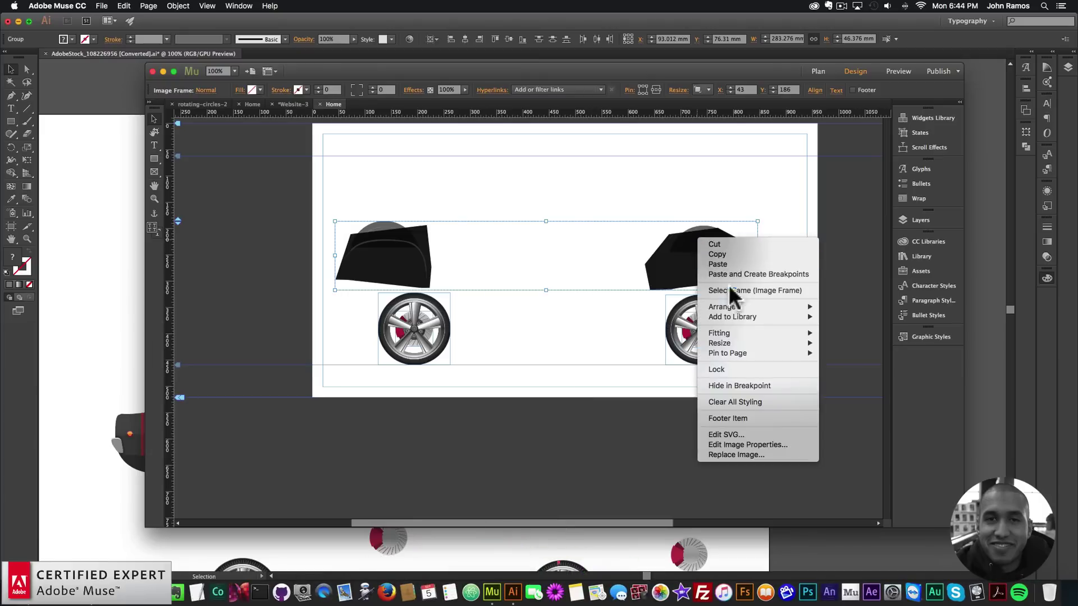
{"action": "mouse_move", "coordinate": [758, 307]}
{"action": "left_click", "coordinate": [852, 316]}
{"action": "left_click_drag", "start_coordinate": [733, 257], "coordinate": [743, 307]}
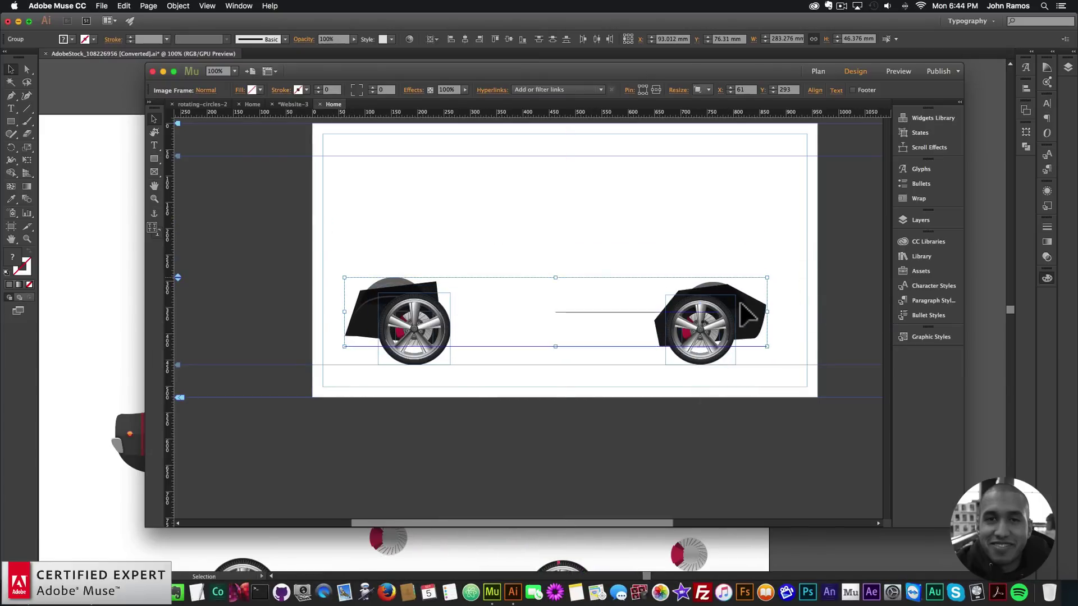
- Shift the front wheel together with its brake disc slightly forward so it sits centred in its wheel well
{"action": "left_click", "coordinate": [702, 341], "text": "shift"}
{"action": "left_click_drag", "start_coordinate": [703, 341], "coordinate": [716, 340]}
{"action": "left_click", "coordinate": [513, 229]}
- Copy the complete car body from Illustrator and paste it onto the Muse page above the wheels
{"action": "left_click", "coordinate": [66, 248]}
{"action": "left_click_drag", "start_coordinate": [89, 332], "coordinate": [705, 502]}
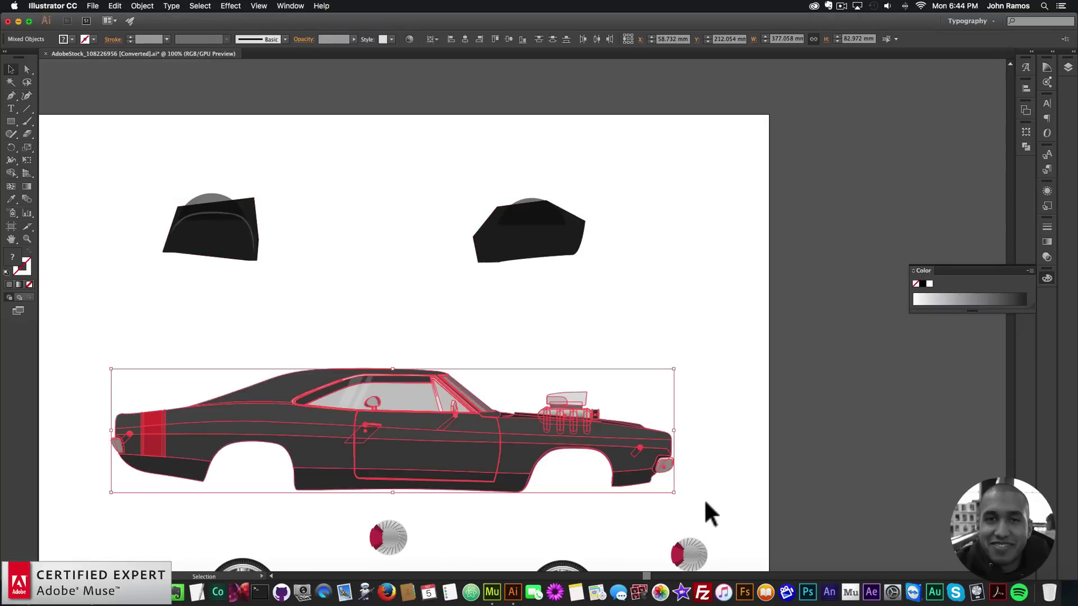
{"action": "key", "text": "super+c"}
{"action": "left_click", "coordinate": [207, 320]}
{"action": "left_click_drag", "start_coordinate": [233, 410], "coordinate": [734, 517]}
{"action": "key", "text": "super+c"}
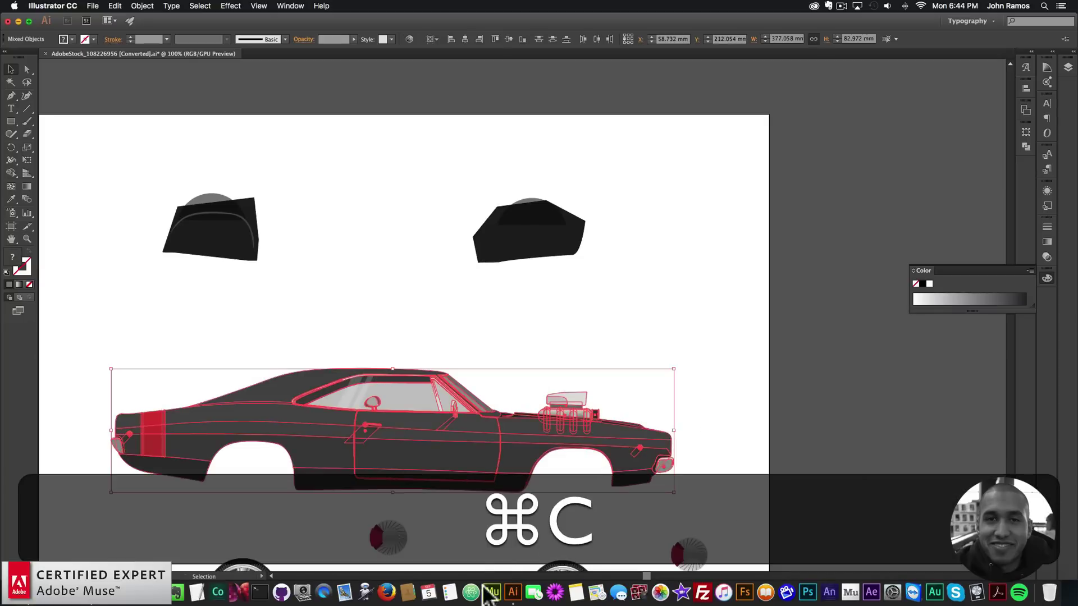
{"action": "left_click", "coordinate": [498, 586]}
{"action": "key", "text": "super+v"}
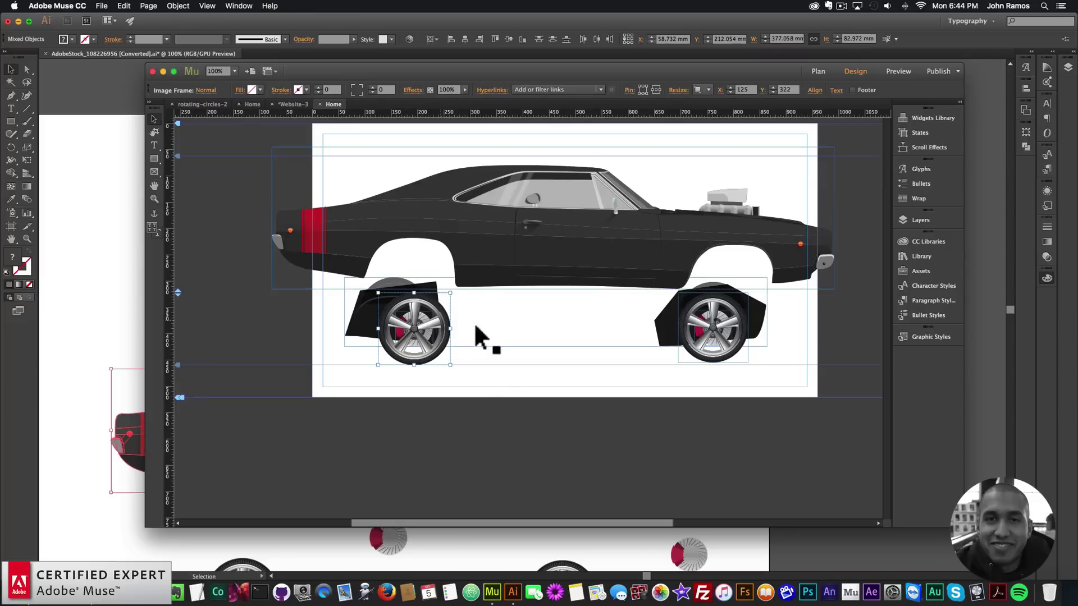
- Move the wheel wells up behind the car body and seat both wheels with their brake discs in the wheel arches
{"action": "left_click_drag", "start_coordinate": [348, 305], "coordinate": [371, 252]}
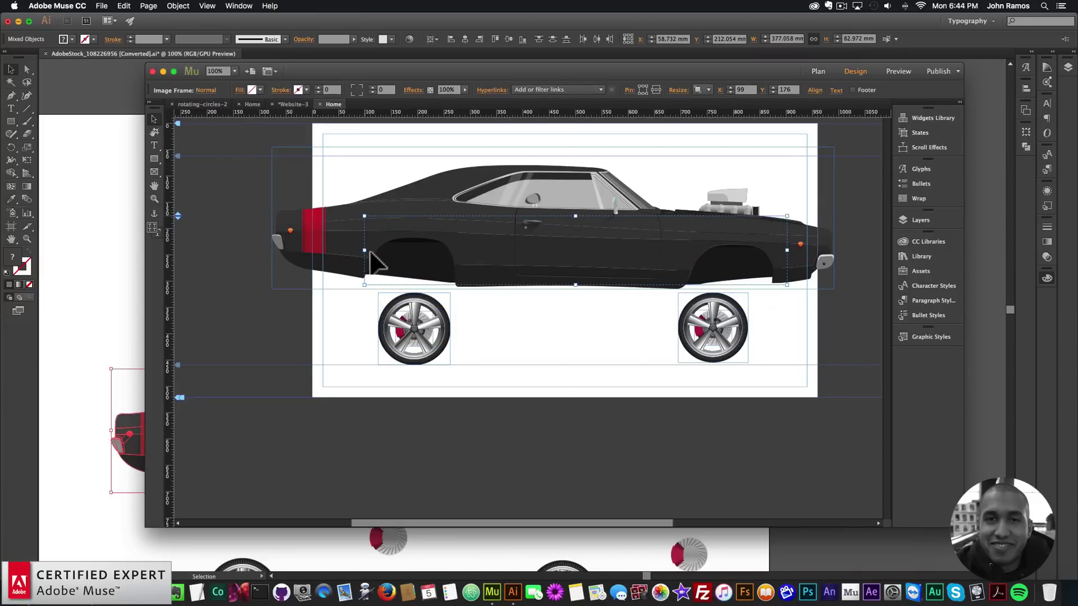
{"action": "left_click", "coordinate": [432, 343]}
{"action": "left_click_drag", "start_coordinate": [491, 360], "coordinate": [366, 311]}
{"action": "left_click_drag", "start_coordinate": [430, 284], "coordinate": [426, 240]}
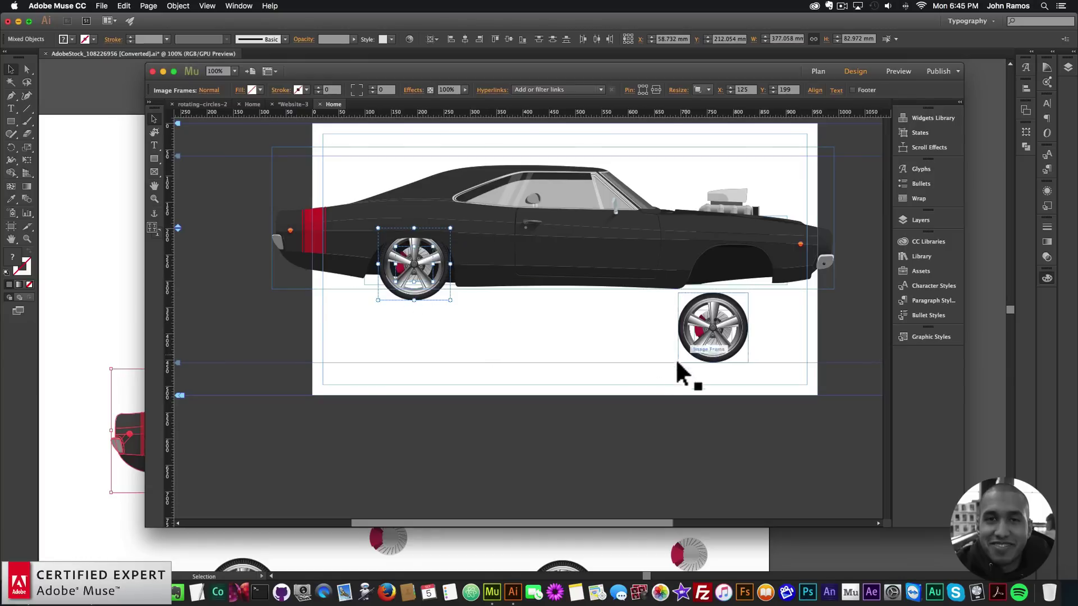
{"action": "left_click", "coordinate": [730, 301]}
{"action": "left_click_drag", "start_coordinate": [732, 304], "coordinate": [753, 250]}
- Select all the car parts, move them down to about X -85, Y 138, and group them
{"action": "left_click_drag", "start_coordinate": [847, 340], "coordinate": [252, 140]}
{"action": "left_click_drag", "start_coordinate": [493, 188], "coordinate": [484, 230]}
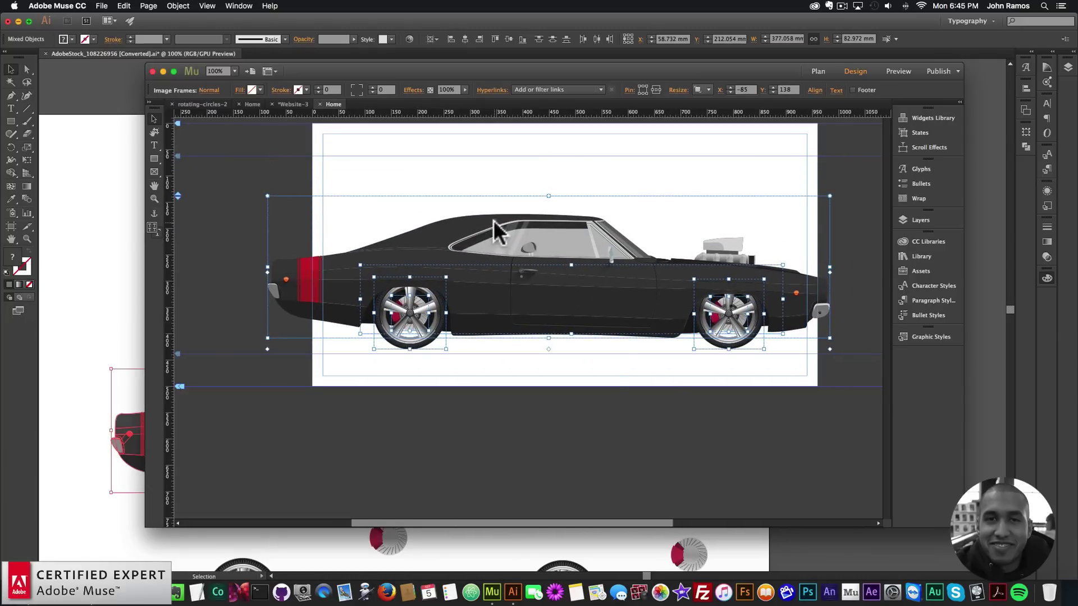
{"action": "right_click", "coordinate": [494, 220]}
{"action": "left_click", "coordinate": [531, 339]}
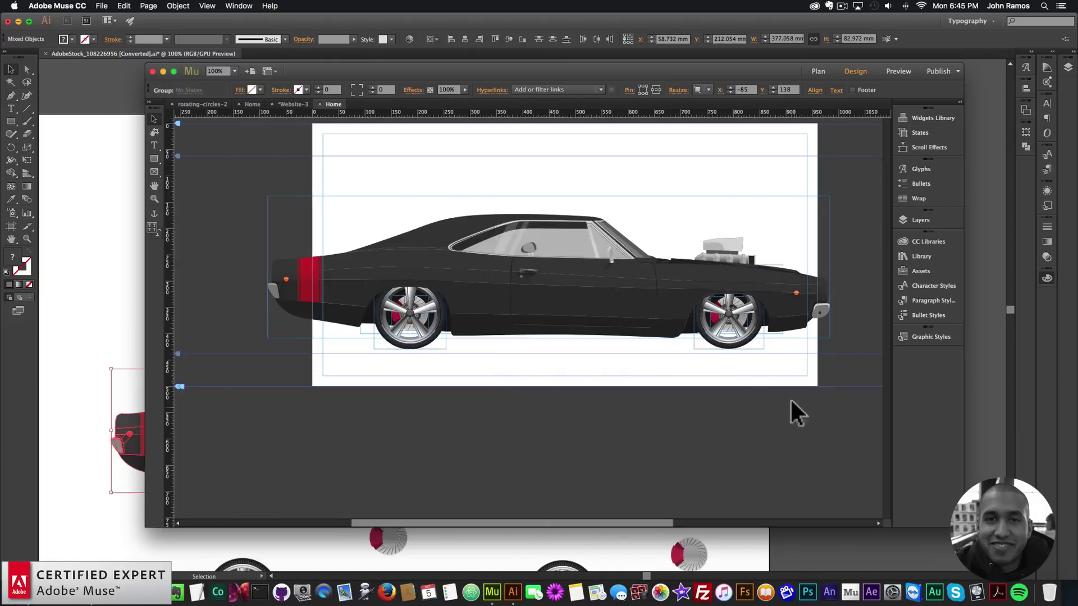
- Scale the car group proportionally to a width of 800 and place it centred in the lower half of the page
{"action": "left_click_drag", "start_coordinate": [850, 173], "coordinate": [320, 435]}
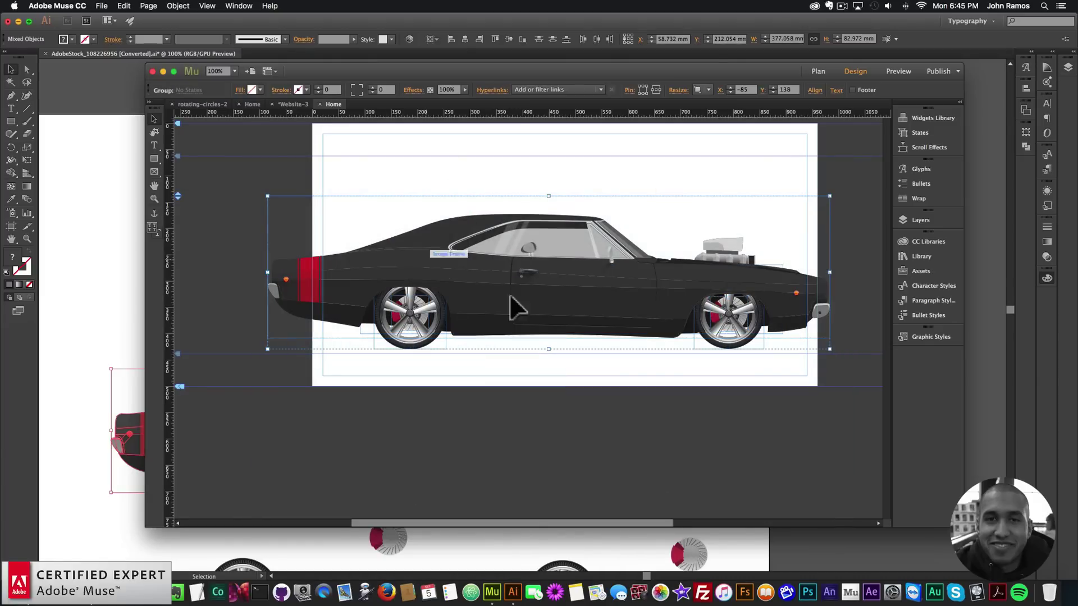
{"action": "left_click", "coordinate": [691, 95]}
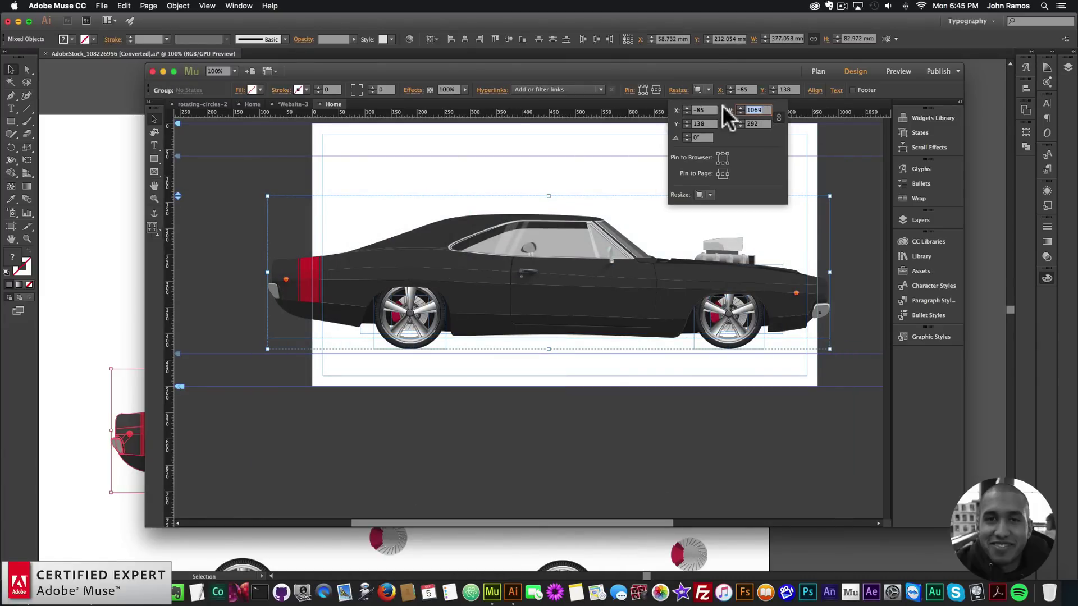
{"action": "type", "text": "800"}
{"action": "key", "text": "Return"}
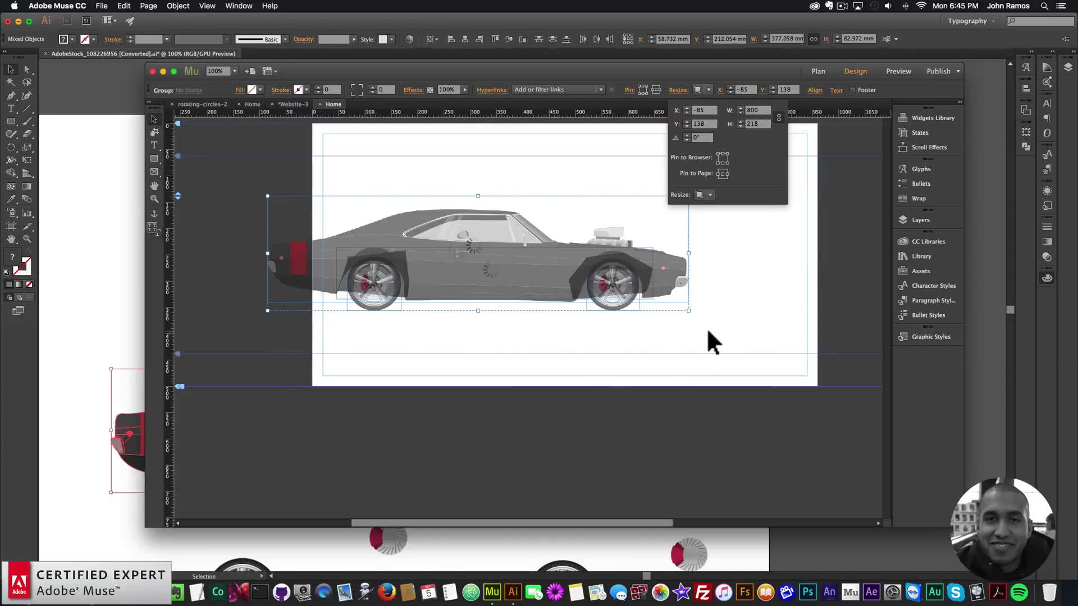
{"action": "left_click", "coordinate": [709, 342]}
{"action": "left_click_drag", "start_coordinate": [418, 261], "coordinate": [534, 298]}
{"action": "left_click", "coordinate": [587, 207]}
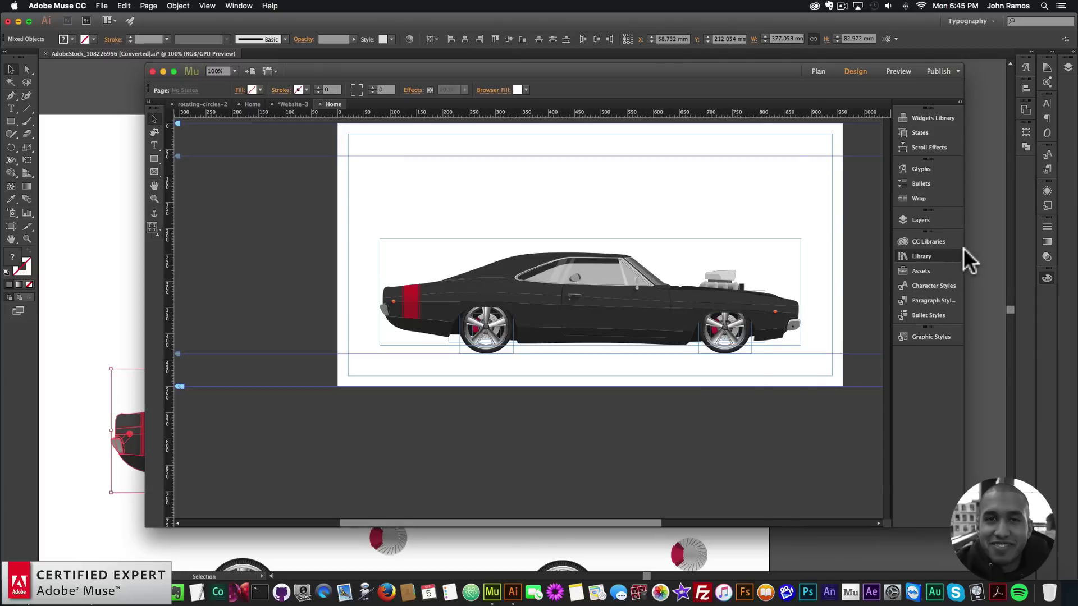
- Search the library for mm2 and place the Add First – MM2 widget just outside the page's upper-left corner
{"action": "left_click", "coordinate": [937, 254]}
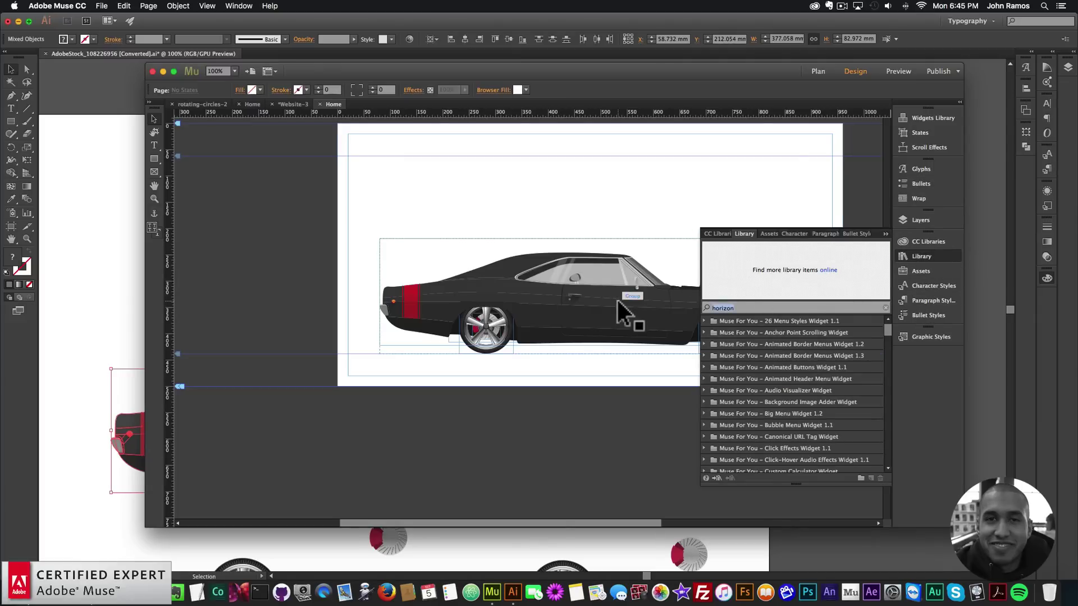
{"action": "type", "text": "mm2"}
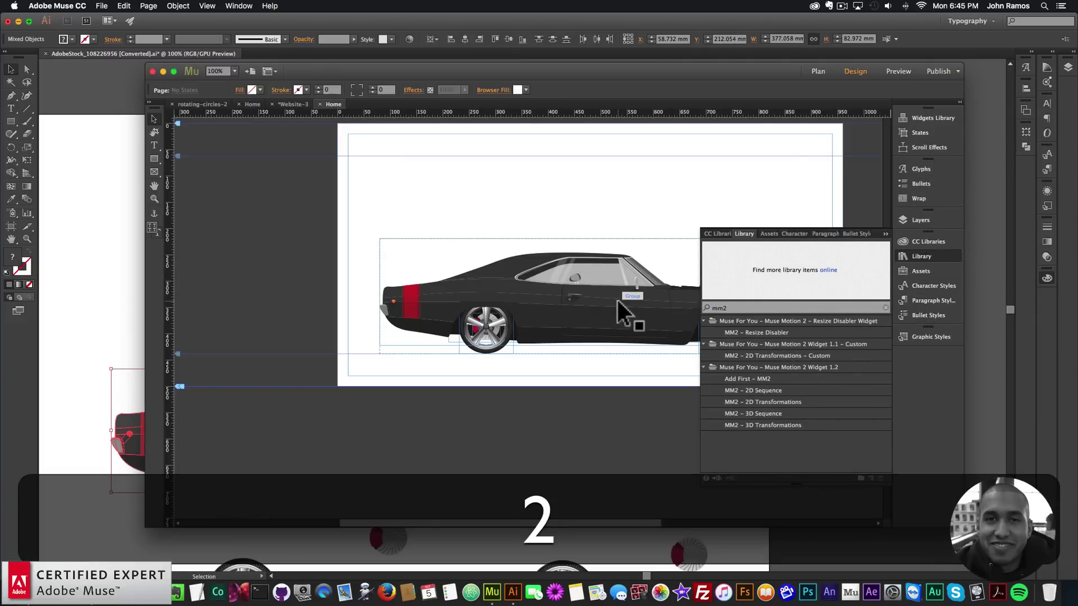
{"action": "left_click_drag", "start_coordinate": [740, 380], "coordinate": [315, 143]}
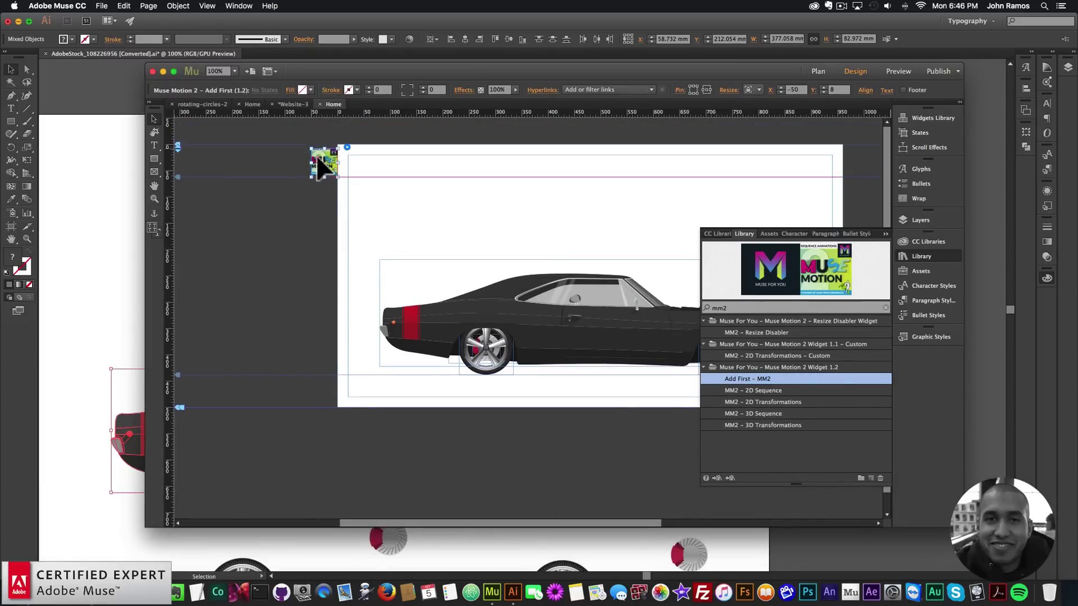
{"action": "left_click", "coordinate": [305, 224]}
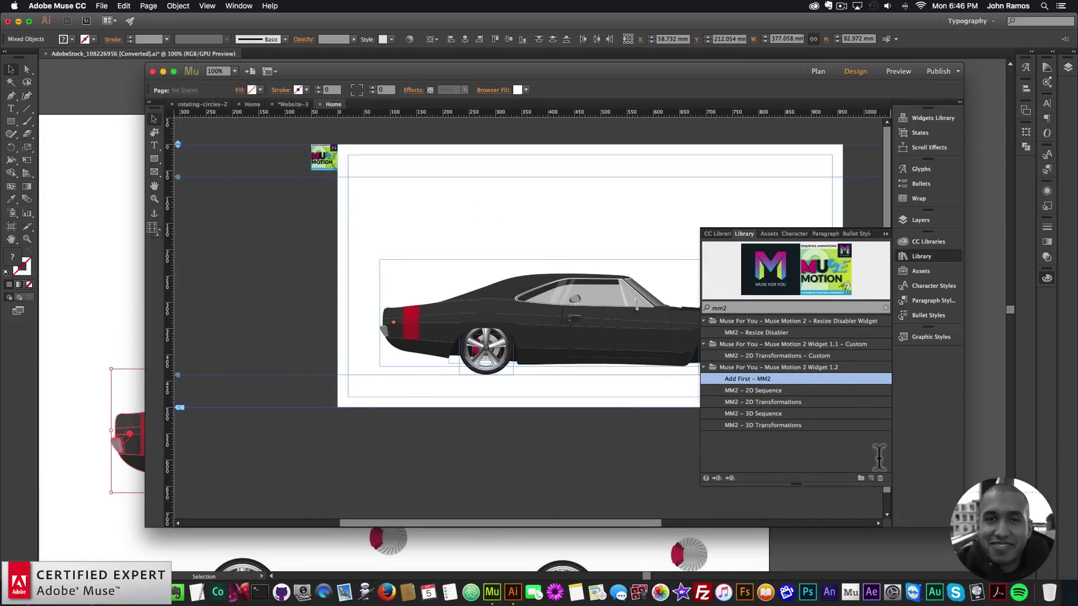
- Place the MM2 – 2D Transformations widget beneath the Add First widget at about X -50, Y 62, and close the library
{"action": "left_click", "coordinate": [780, 402]}
{"action": "left_click_drag", "start_coordinate": [773, 402], "coordinate": [306, 187]}
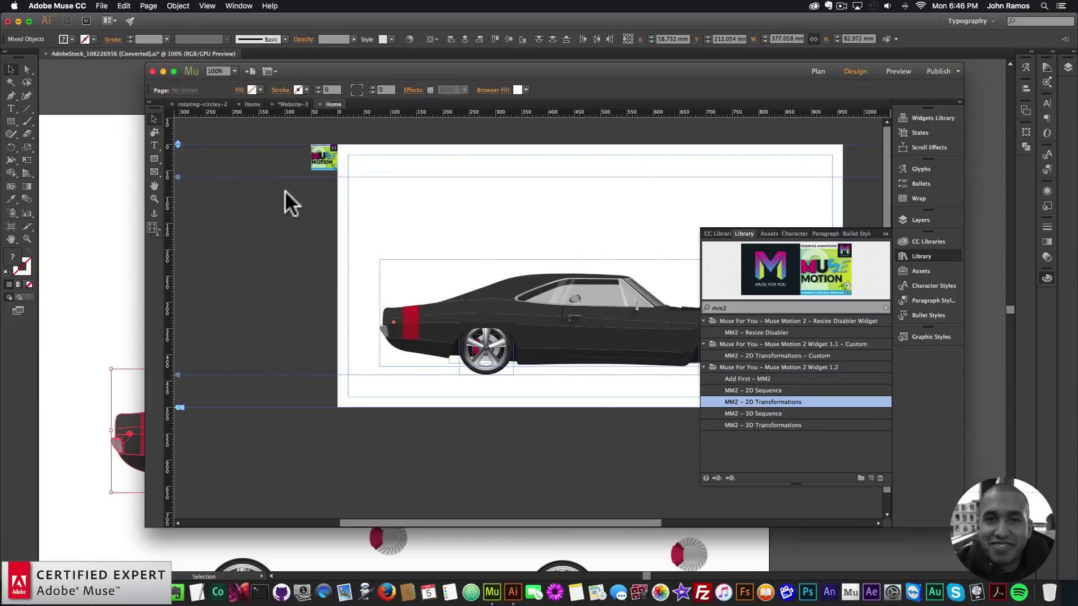
{"action": "left_click", "coordinate": [325, 211]}
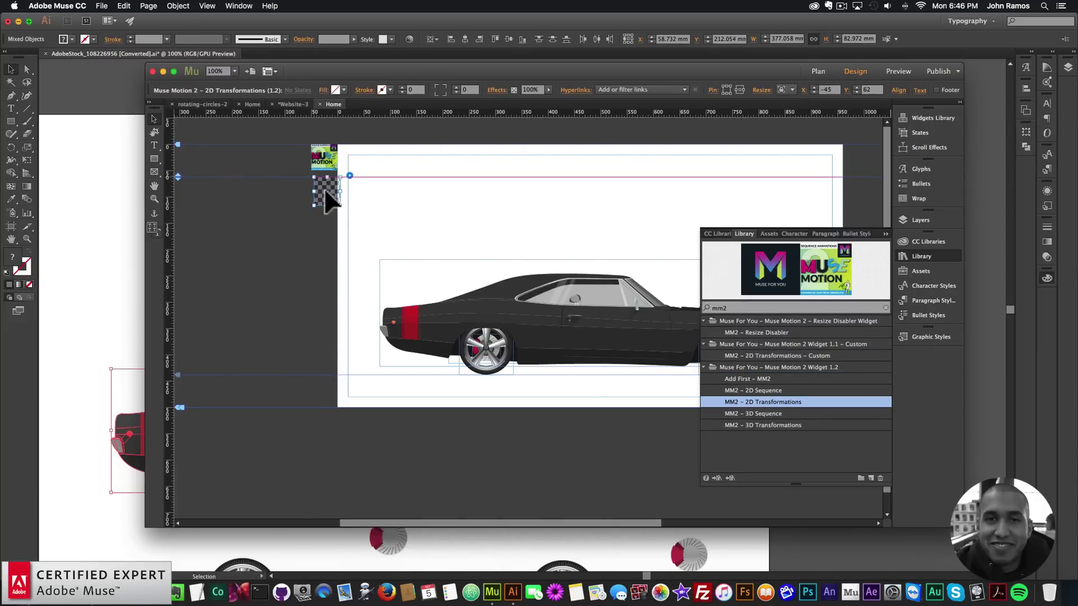
{"action": "left_click", "coordinate": [271, 219]}
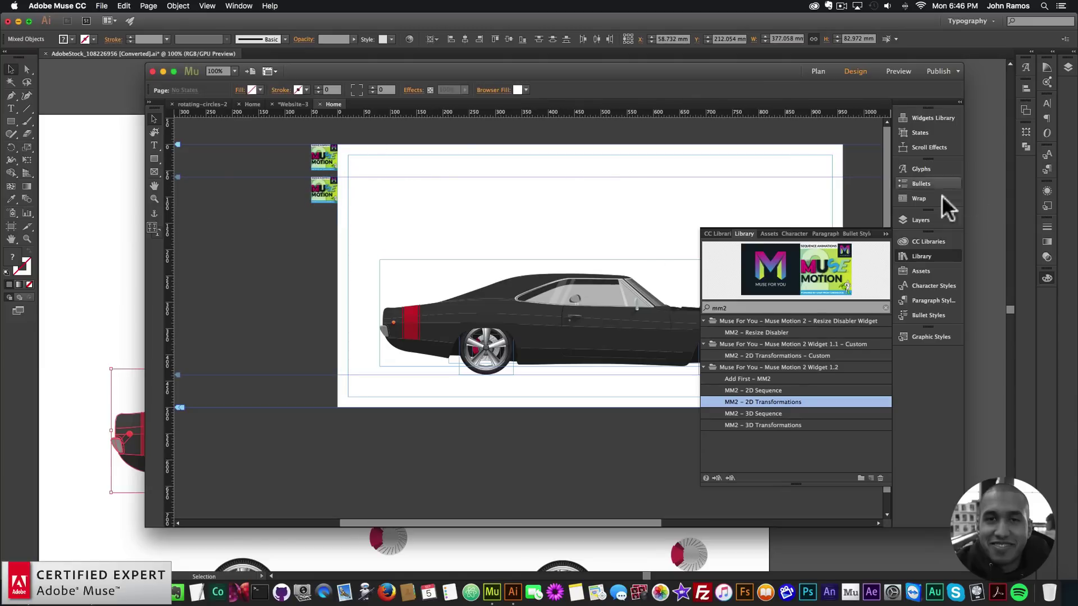
{"action": "left_click", "coordinate": [919, 257]}
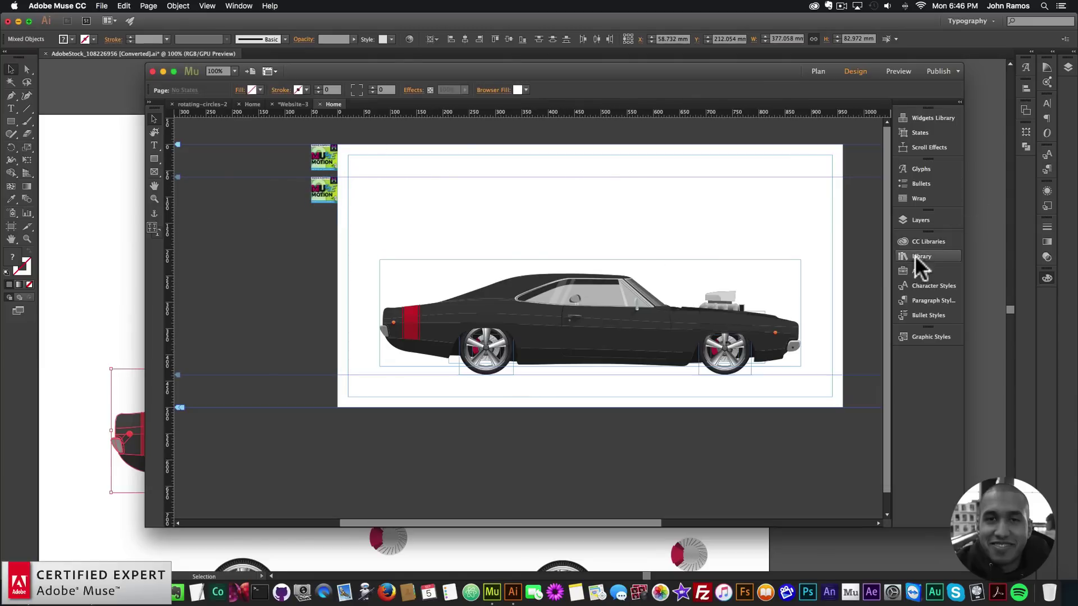
- Look up the graphic style name in the 2D Transformations options and create a graphic style named motion1 on the rear wheel
{"action": "left_click", "coordinate": [335, 202]}
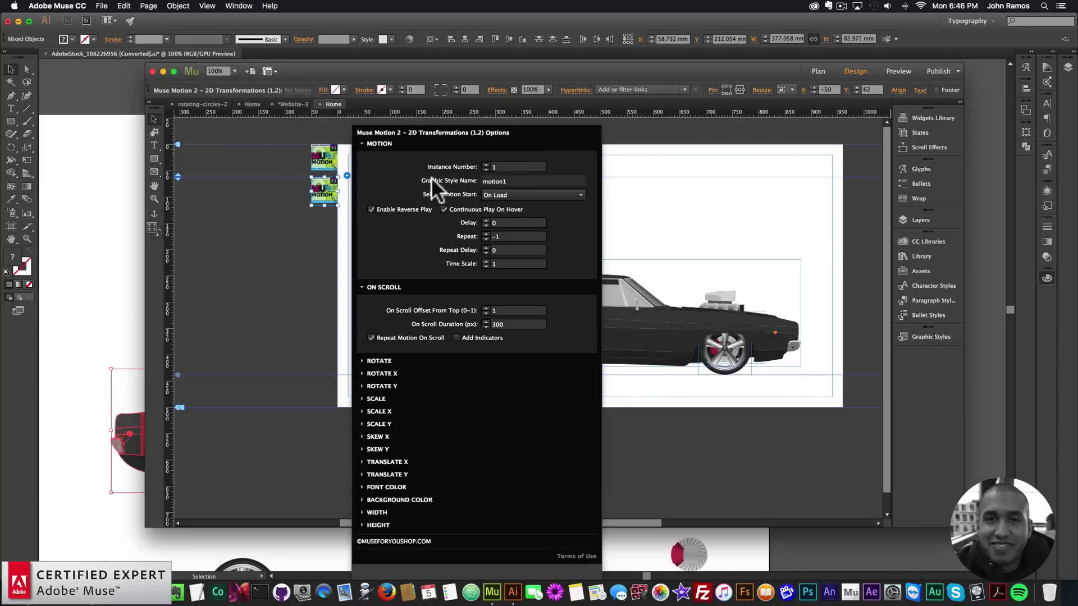
{"action": "left_click", "coordinate": [661, 197]}
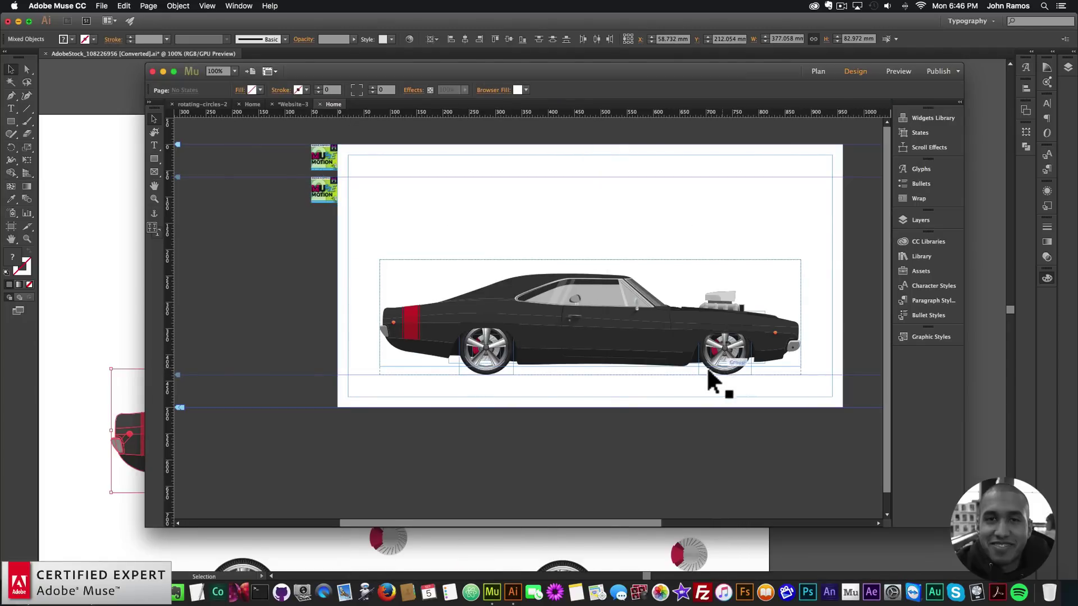
{"action": "left_click", "coordinate": [502, 368]}
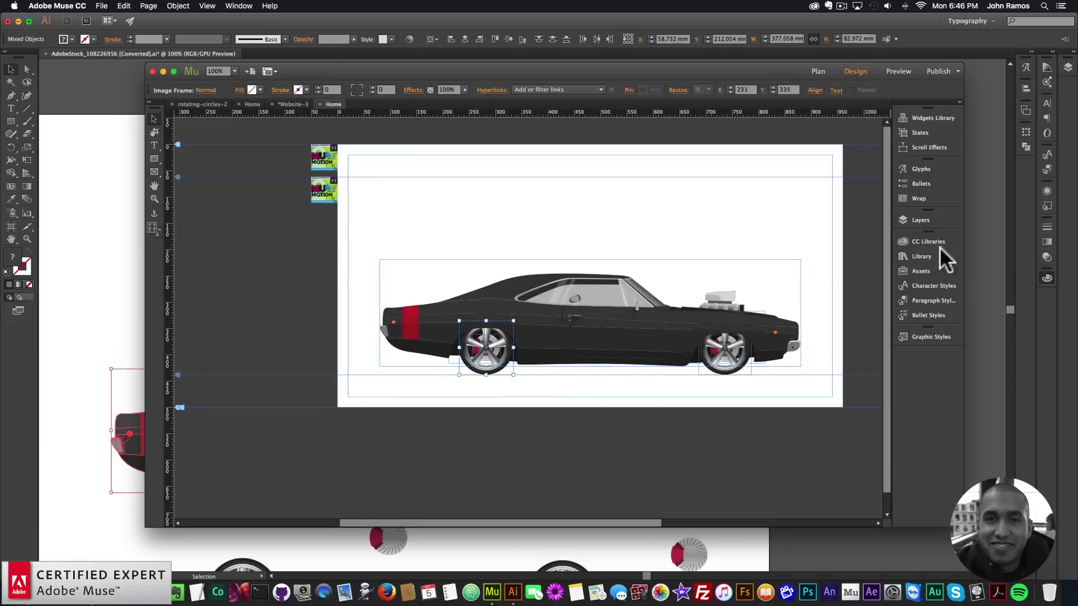
{"action": "left_click", "coordinate": [925, 336]}
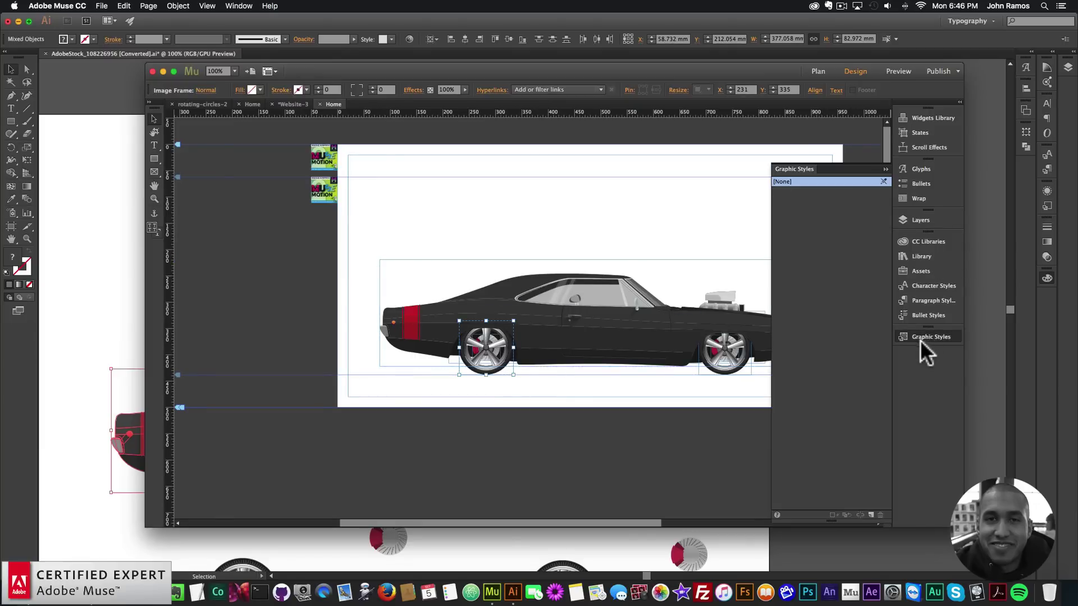
{"action": "left_click", "coordinate": [230, 6]}
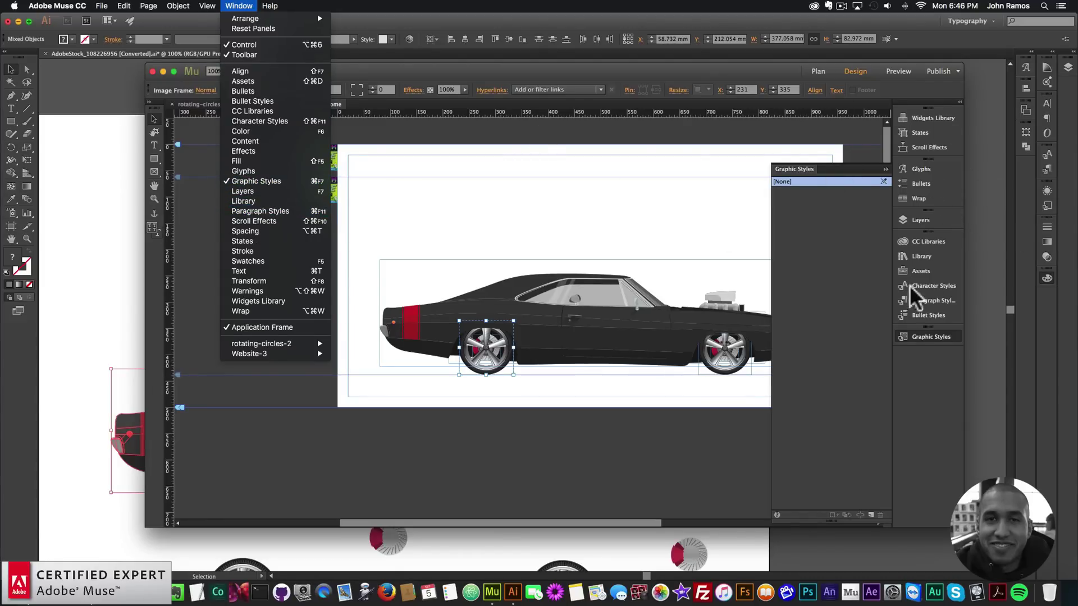
{"action": "left_click", "coordinate": [927, 336]}
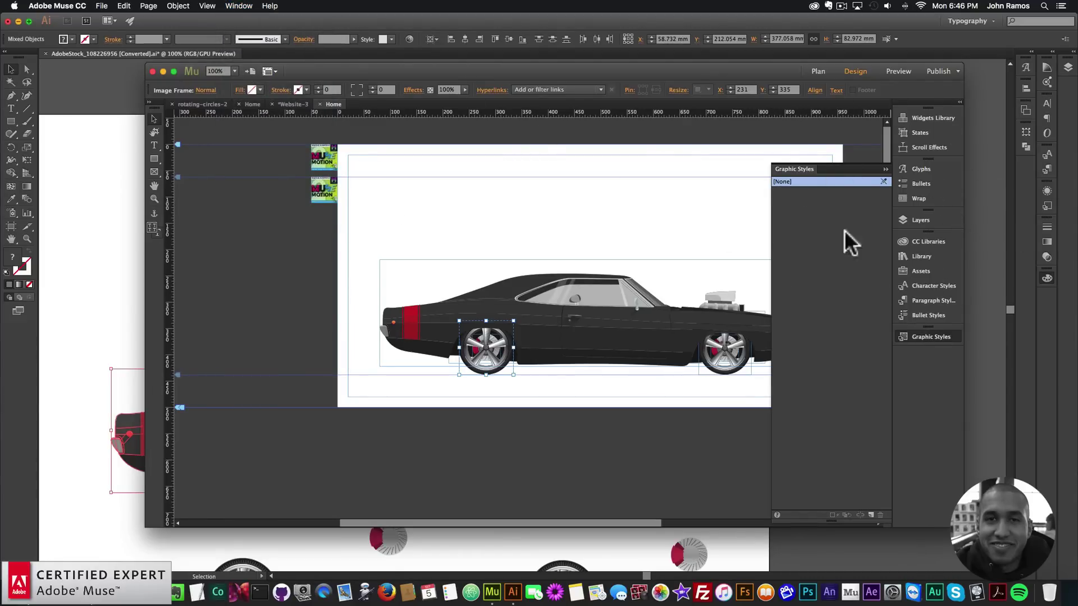
{"action": "left_click", "coordinate": [870, 513]}
{"action": "left_click", "coordinate": [780, 192]}
{"action": "double_click", "coordinate": [781, 192]}
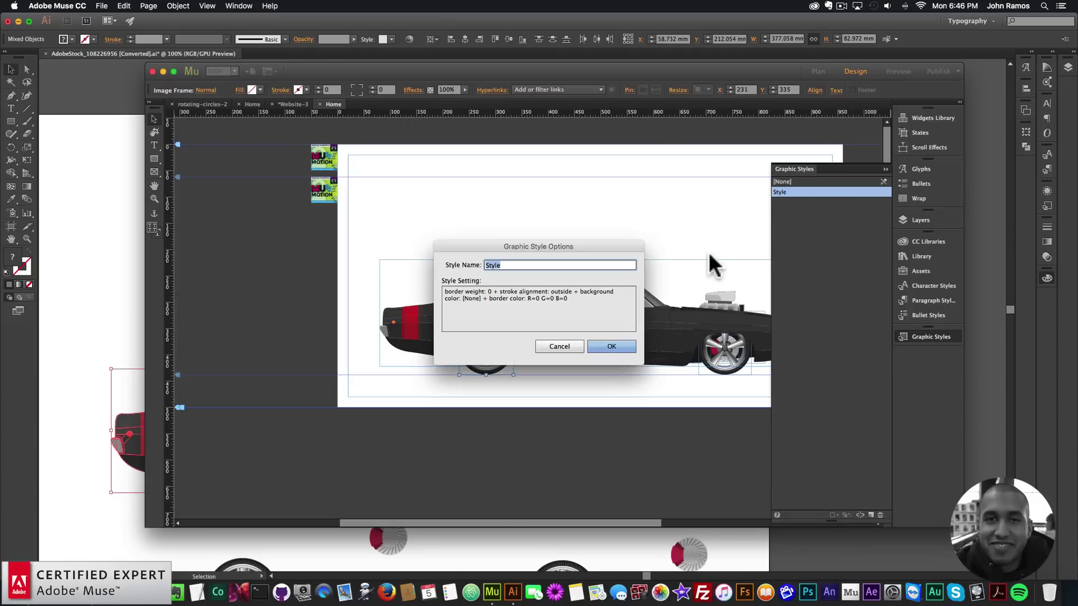
{"action": "type", "text": "n1"}
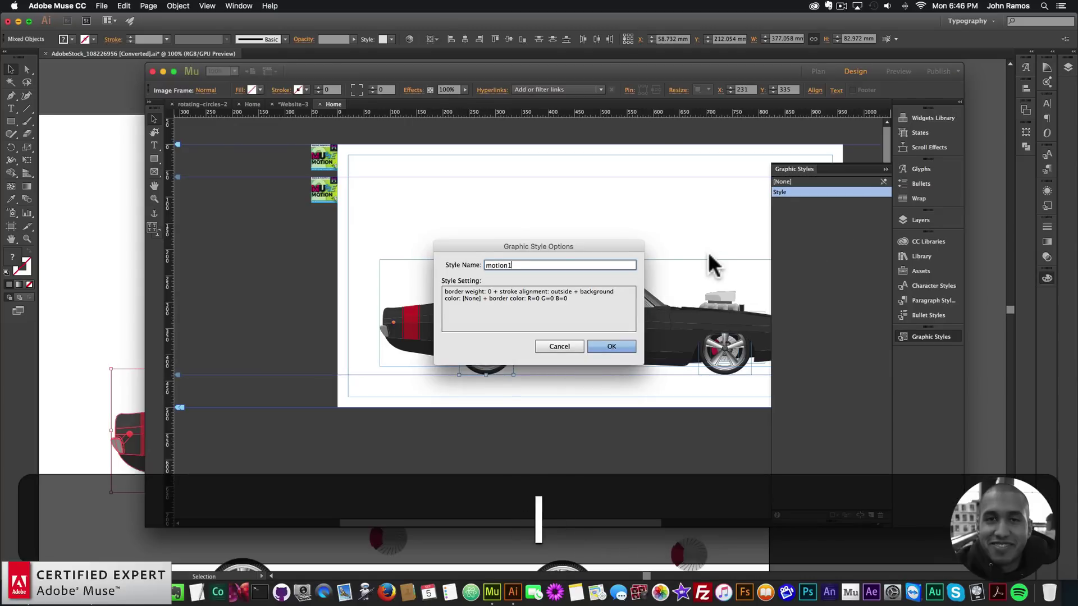
{"action": "key", "text": "Return"}
{"action": "left_click", "coordinate": [441, 184]}
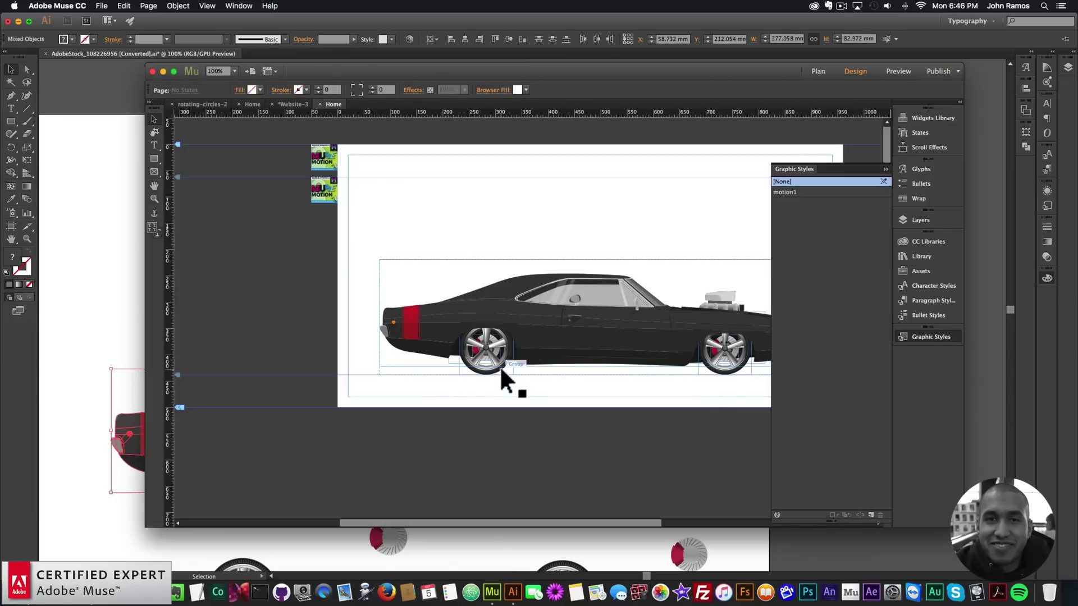
- Enable Rotate in the 2D Transformations widget's options and set the rotation amount to 360 degrees
{"action": "left_click", "coordinate": [354, 173]}
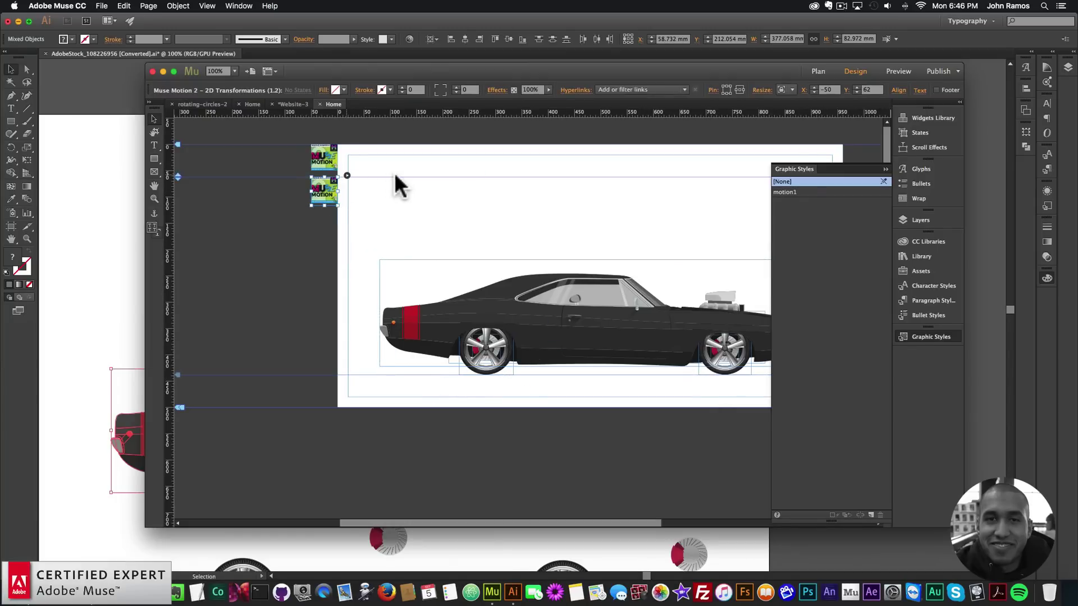
{"action": "left_click", "coordinate": [347, 176]}
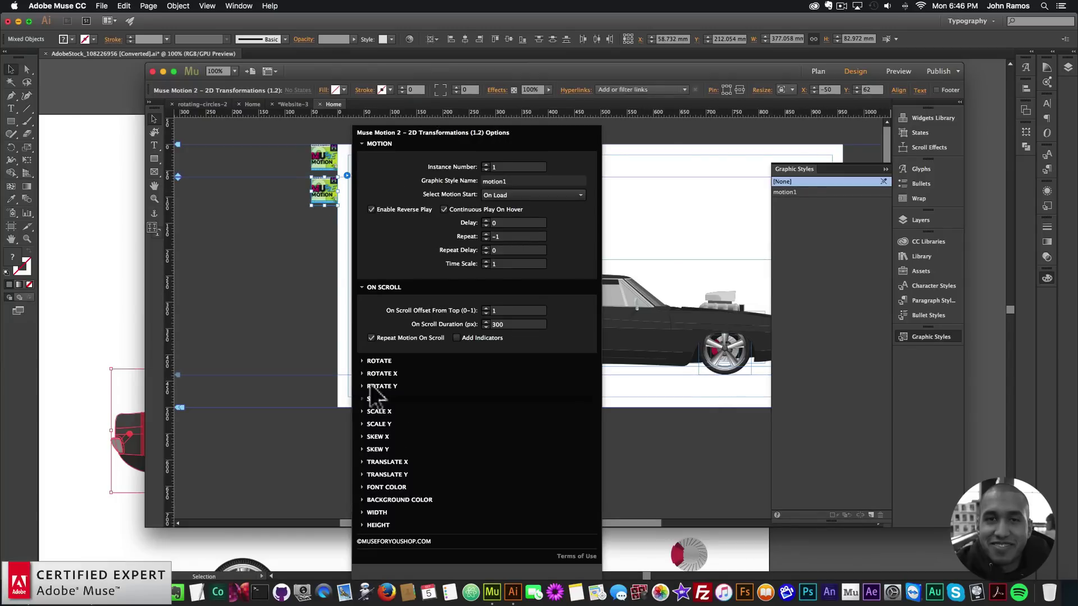
{"action": "left_click", "coordinate": [381, 359]}
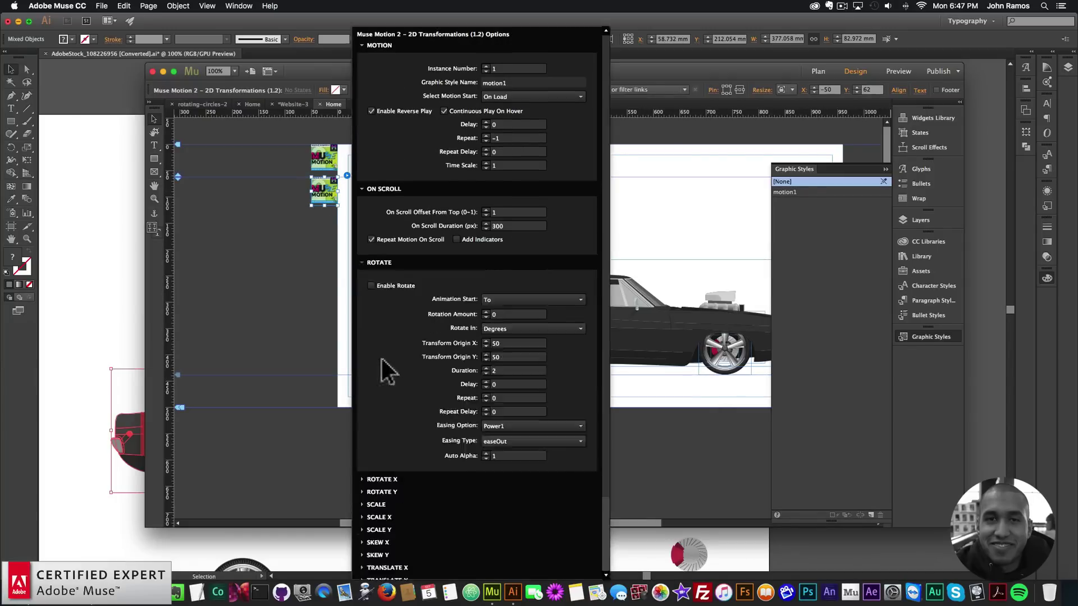
{"action": "left_click", "coordinate": [371, 286]}
{"action": "left_click", "coordinate": [497, 315]}
{"action": "type", "text": "360"}
{"action": "key", "text": "Return"}
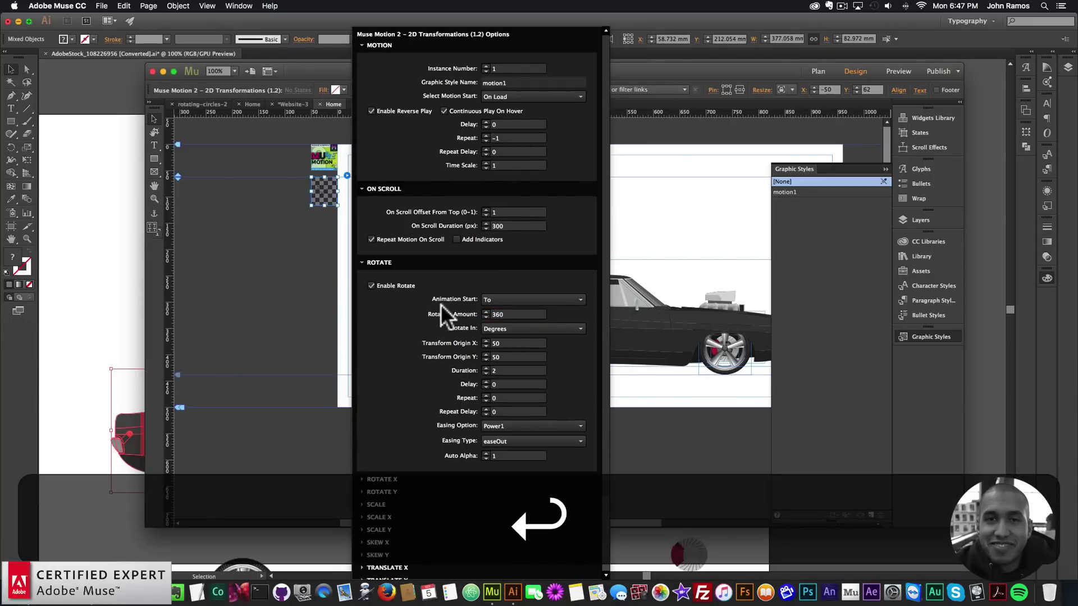
- Set the rotation's easing option to Linear and its easing type to easeNone
{"action": "left_click", "coordinate": [501, 425]}
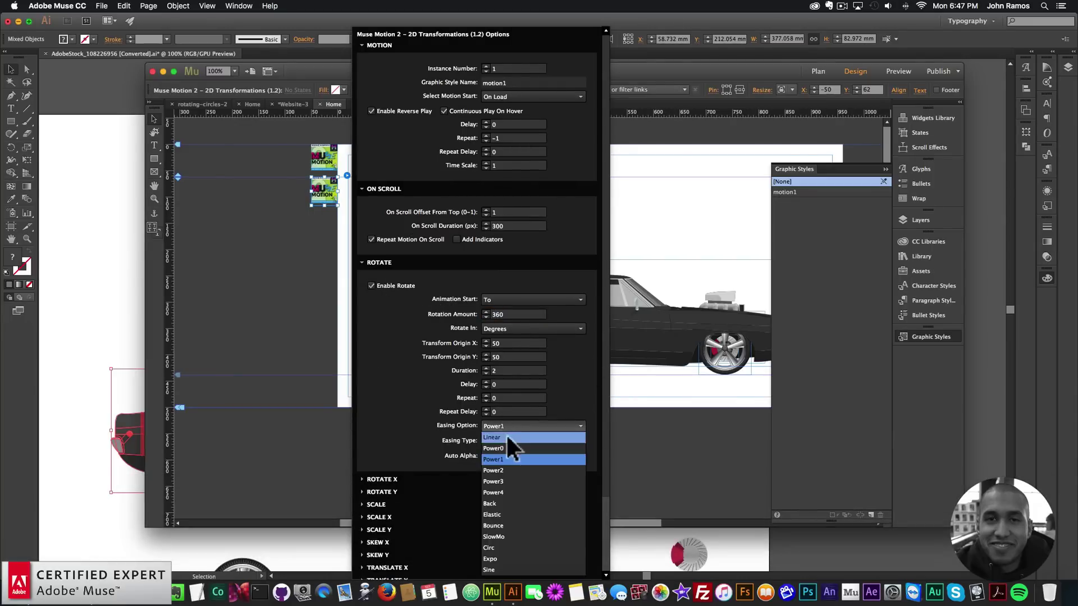
{"action": "left_click", "coordinate": [496, 432]}
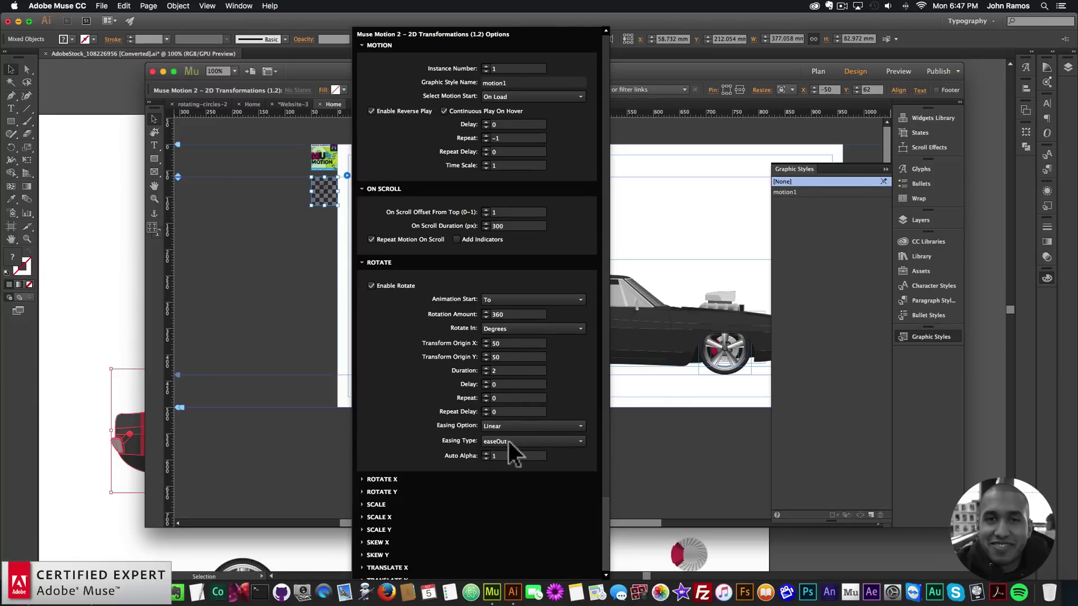
{"action": "left_click", "coordinate": [508, 440]}
{"action": "left_click", "coordinate": [497, 451]}
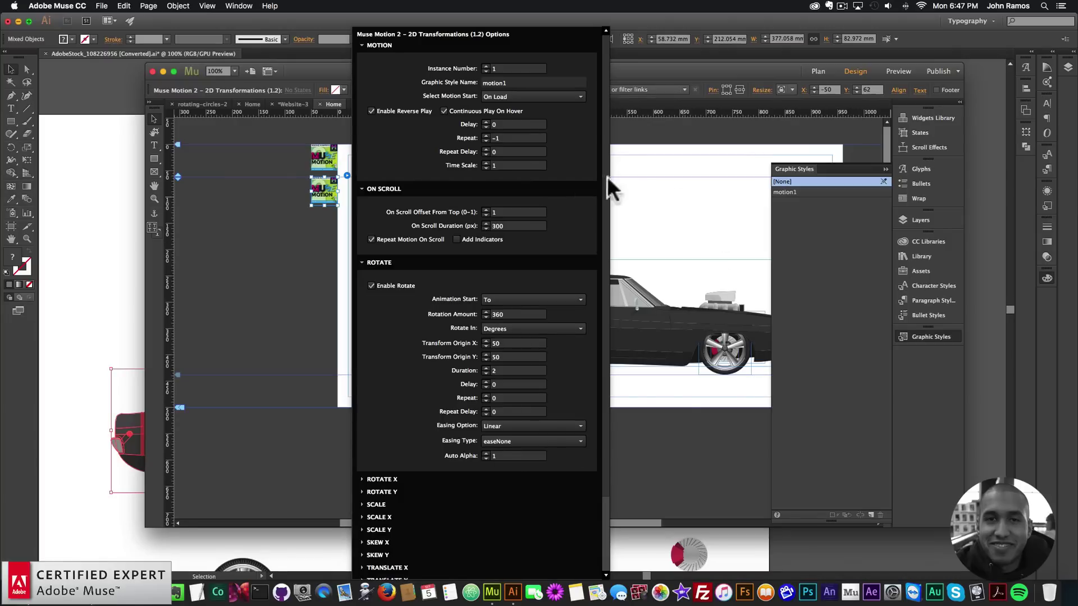
- Review the motion's Repeat setting, turn off Enable Reverse Play and close the widget options
{"action": "left_click", "coordinate": [516, 138]}
{"action": "left_click", "coordinate": [523, 137]}
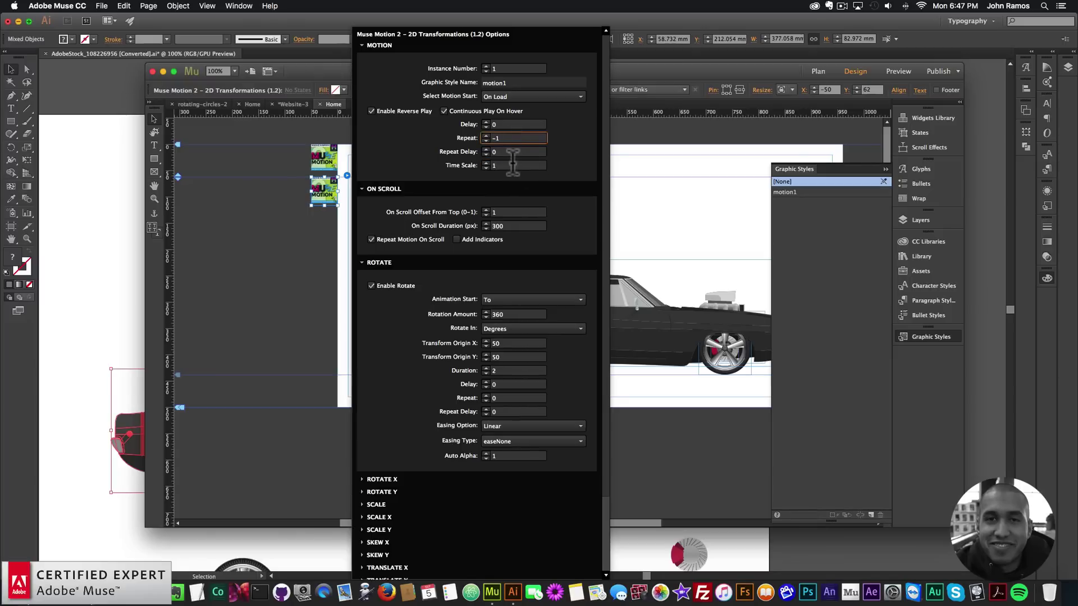
{"action": "left_click", "coordinate": [371, 110]}
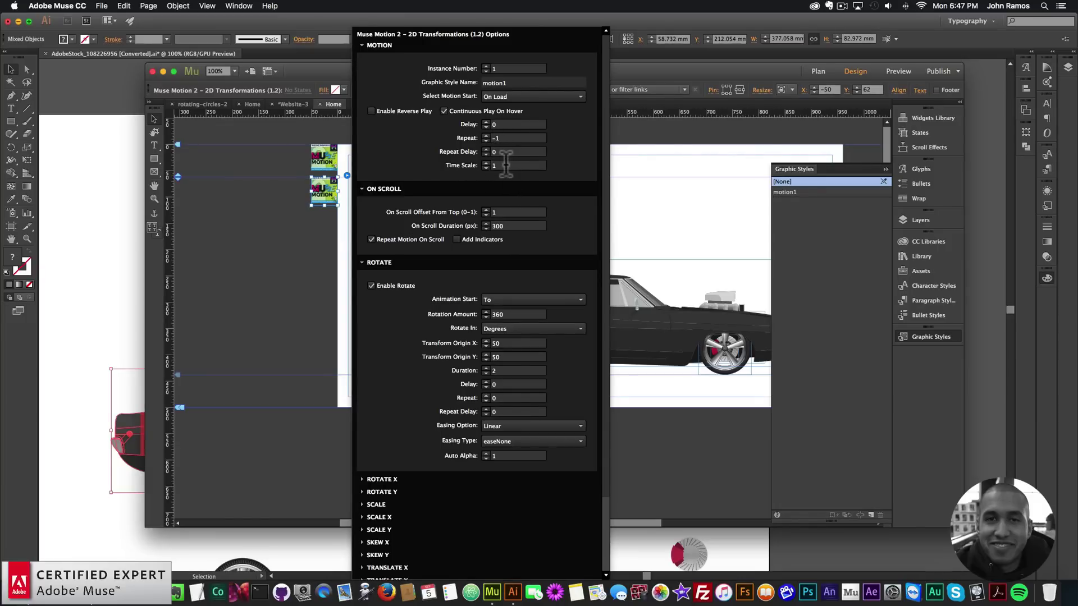
{"action": "key", "text": "Return"}
- Preview the page in the browser to examine the rear wheel's rotation, and return to the Muse design
{"action": "left_click", "coordinate": [102, 5]}
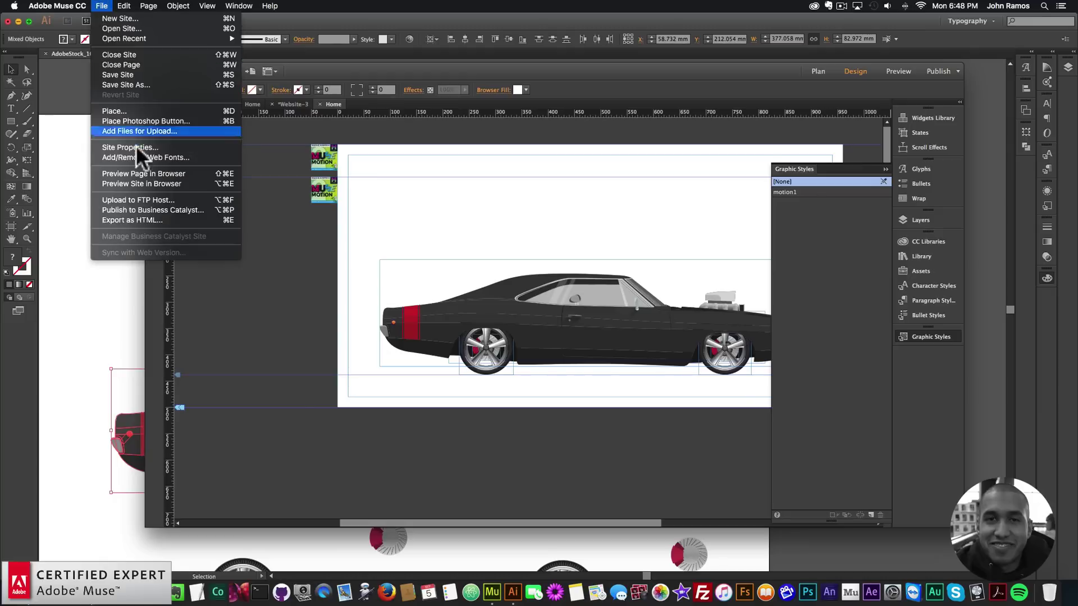
{"action": "left_click", "coordinate": [143, 174]}
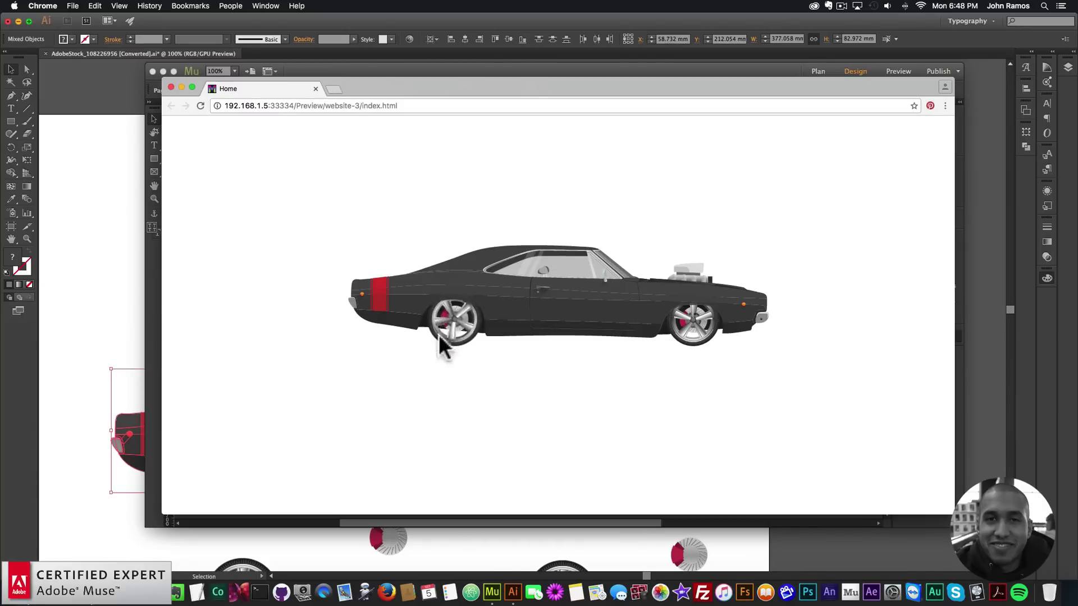
{"action": "left_click", "coordinate": [516, 70]}
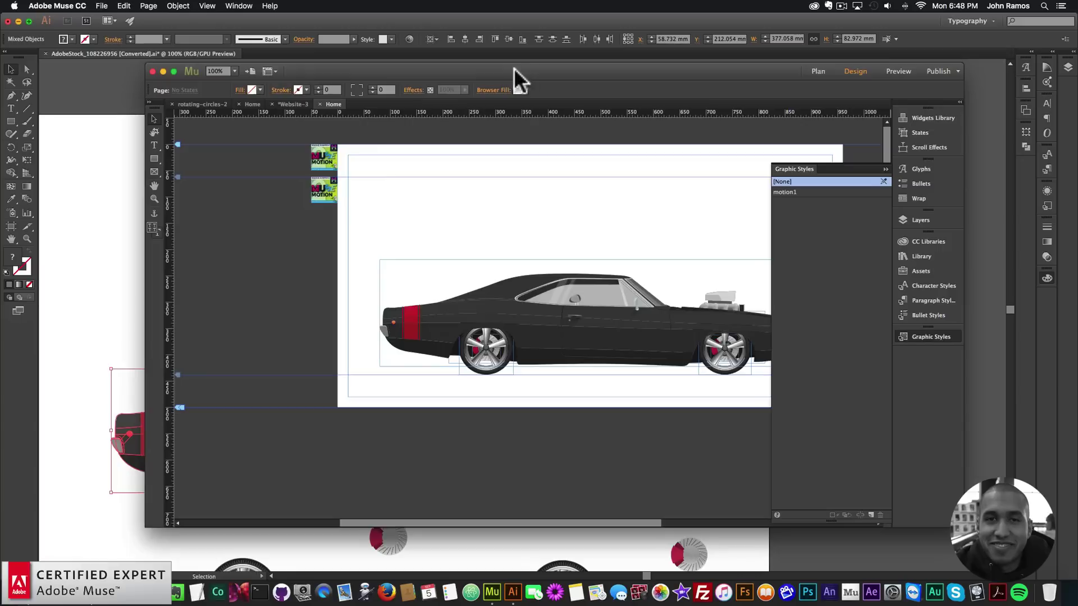
- Try the easeOut easing type on the rotation, preview the page in the browser and return to Muse
{"action": "left_click", "coordinate": [336, 186]}
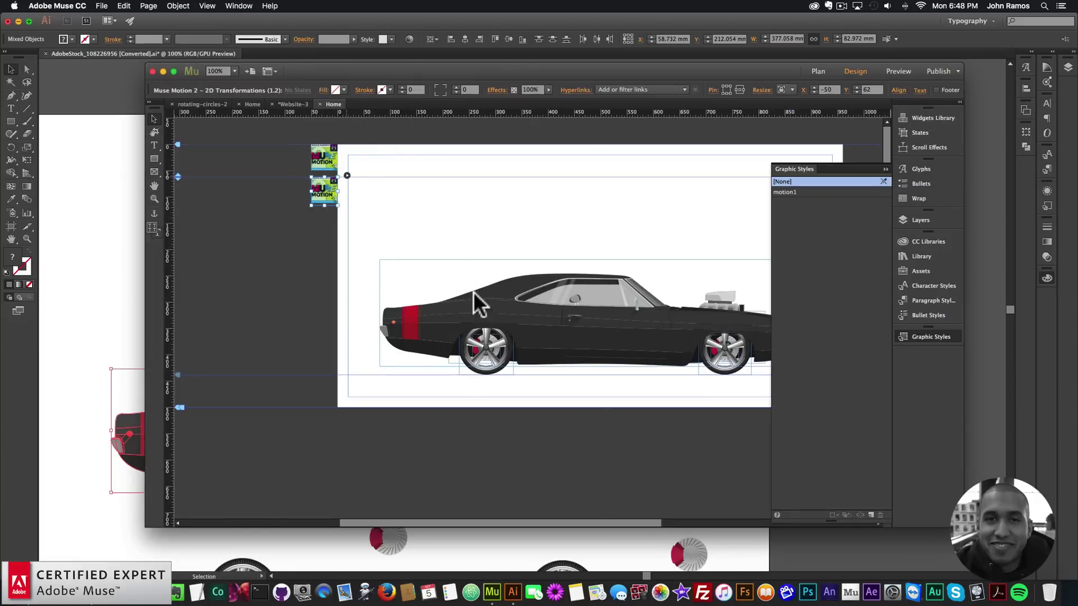
{"action": "left_click", "coordinate": [379, 362]}
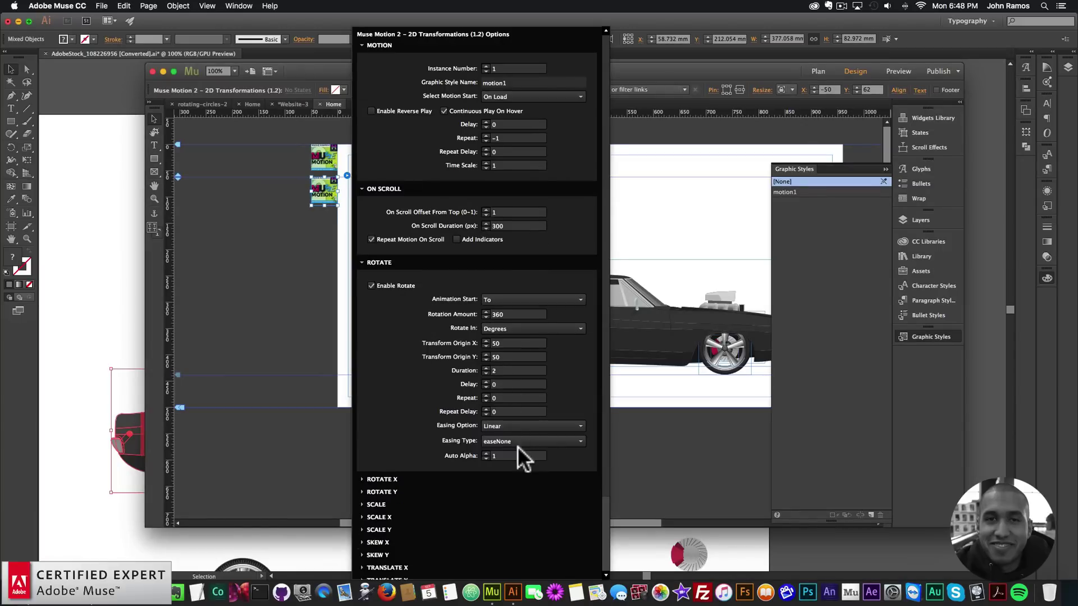
{"action": "left_click", "coordinate": [517, 444]}
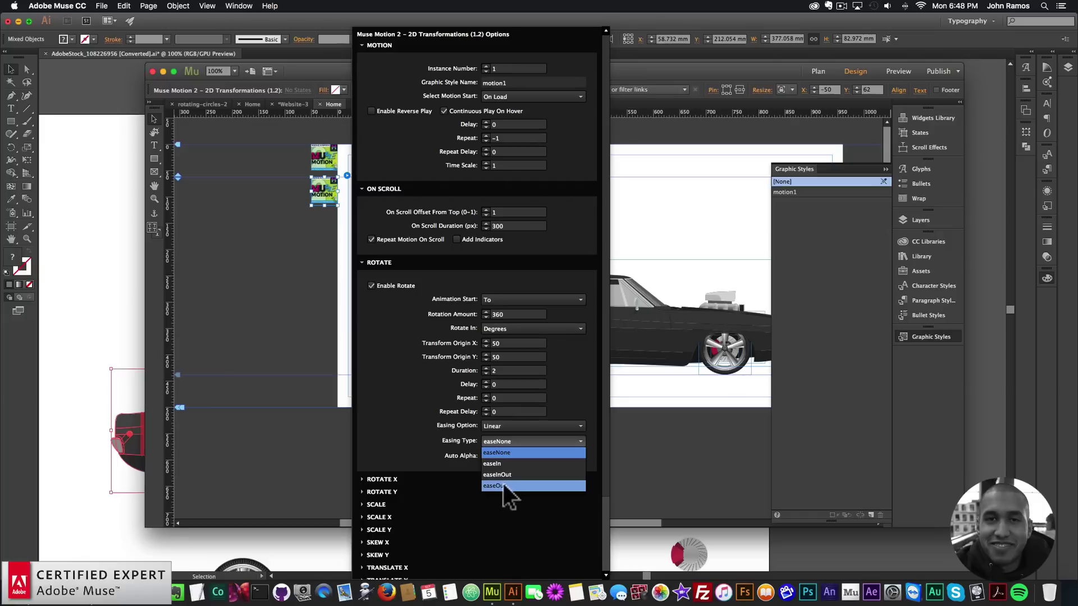
{"action": "left_click", "coordinate": [501, 484]}
{"action": "left_click", "coordinate": [101, 6]}
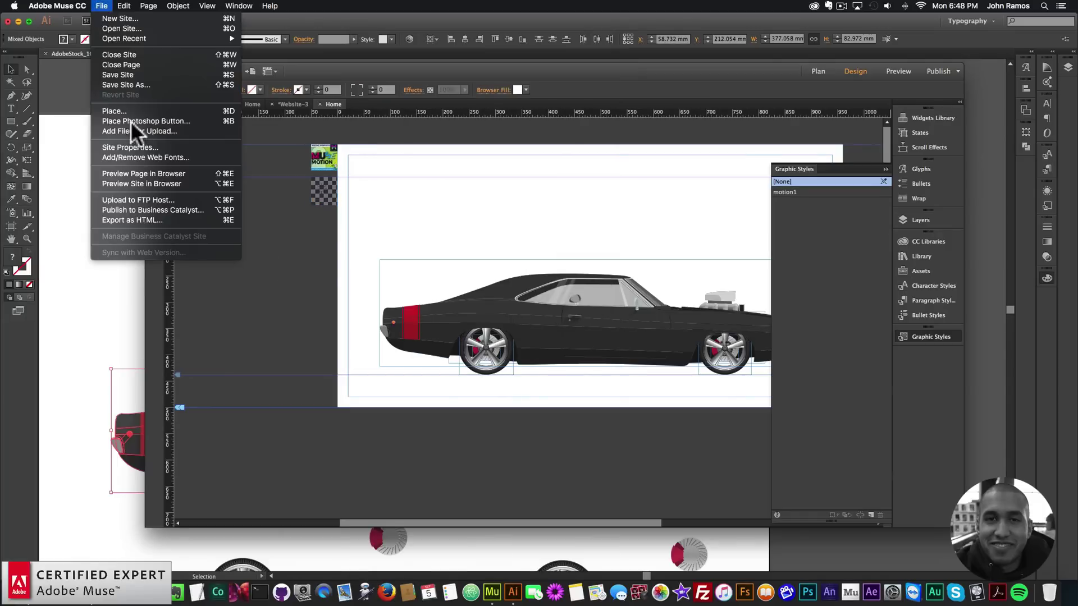
{"action": "left_click", "coordinate": [142, 174]}
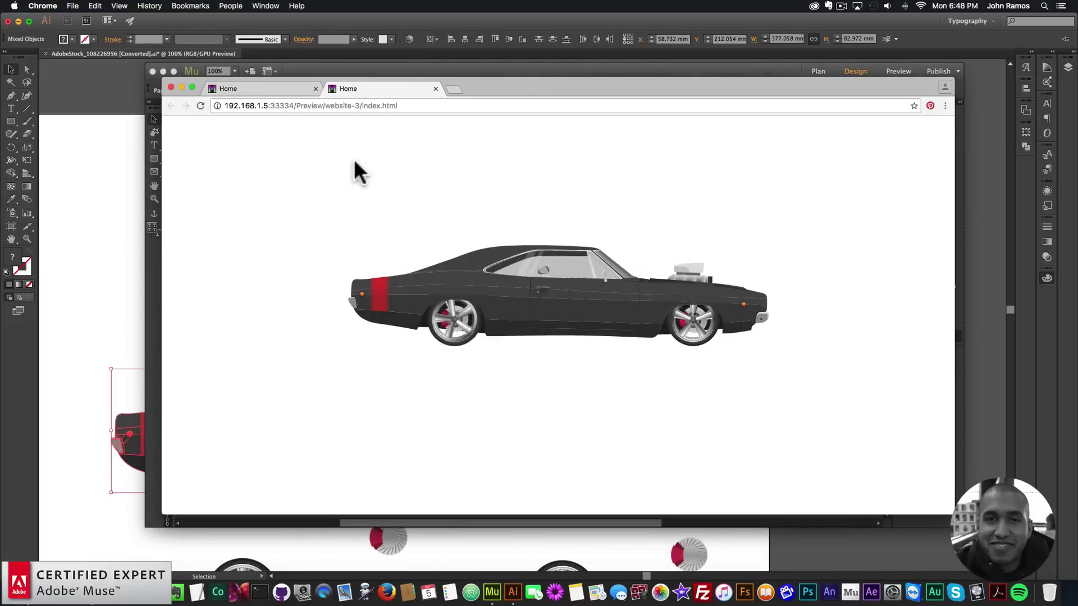
{"action": "left_click", "coordinate": [152, 281]}
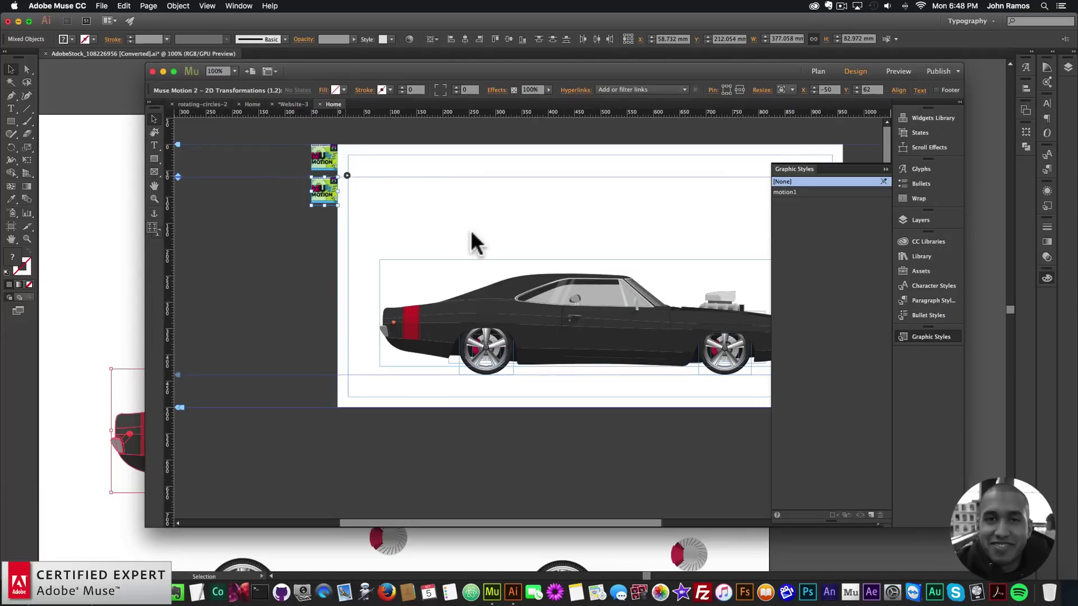
- Reopen the 2D Transformations options and set the rotation's easing type to easeNone
{"action": "left_click", "coordinate": [347, 175]}
{"action": "left_click", "coordinate": [379, 357]}
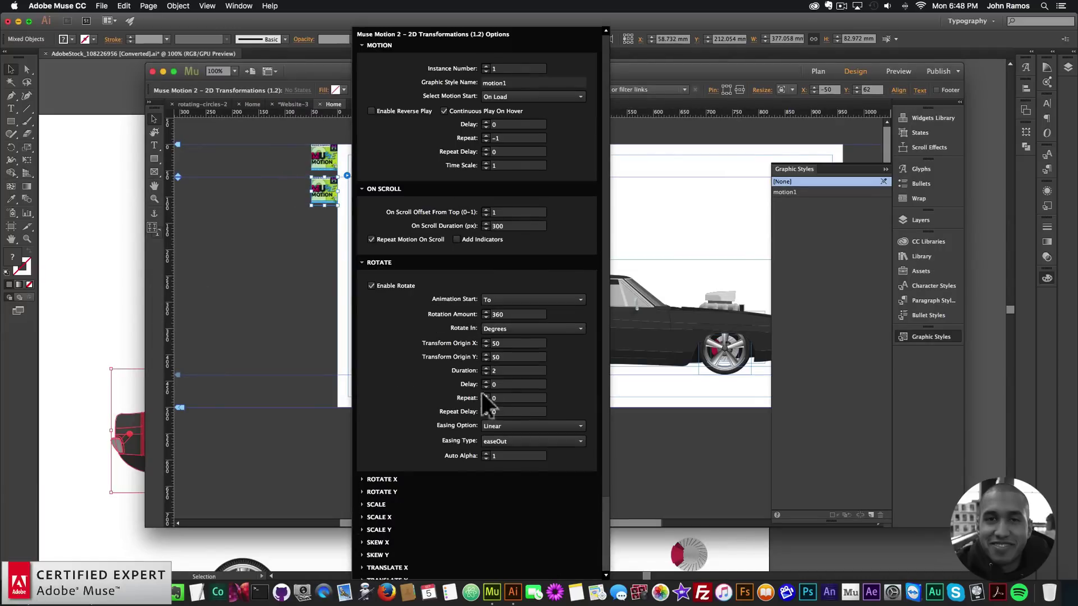
{"action": "left_click", "coordinate": [509, 426]}
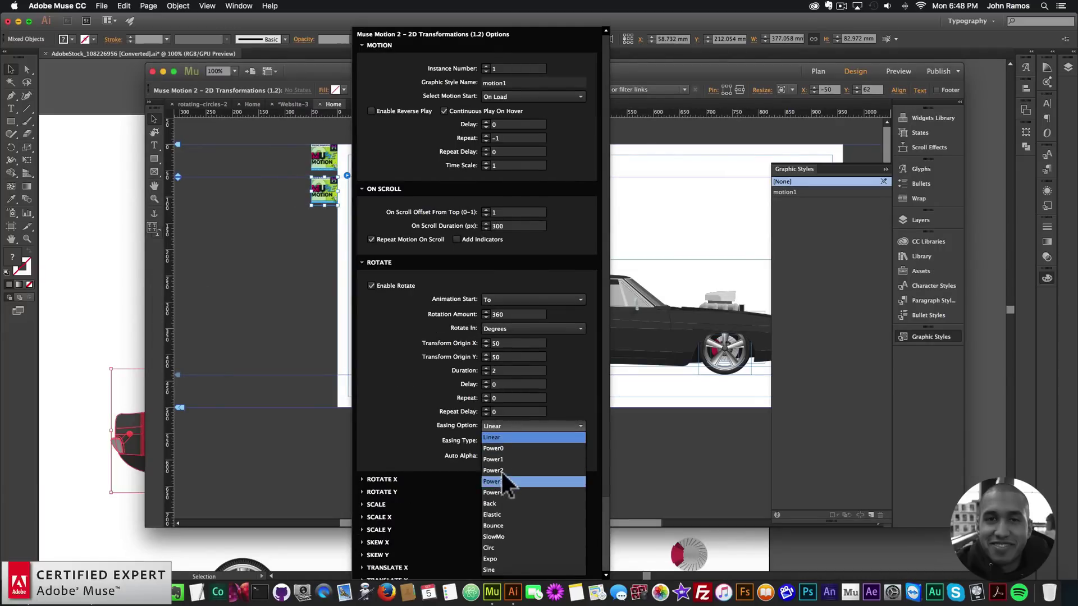
{"action": "left_click", "coordinate": [429, 443]}
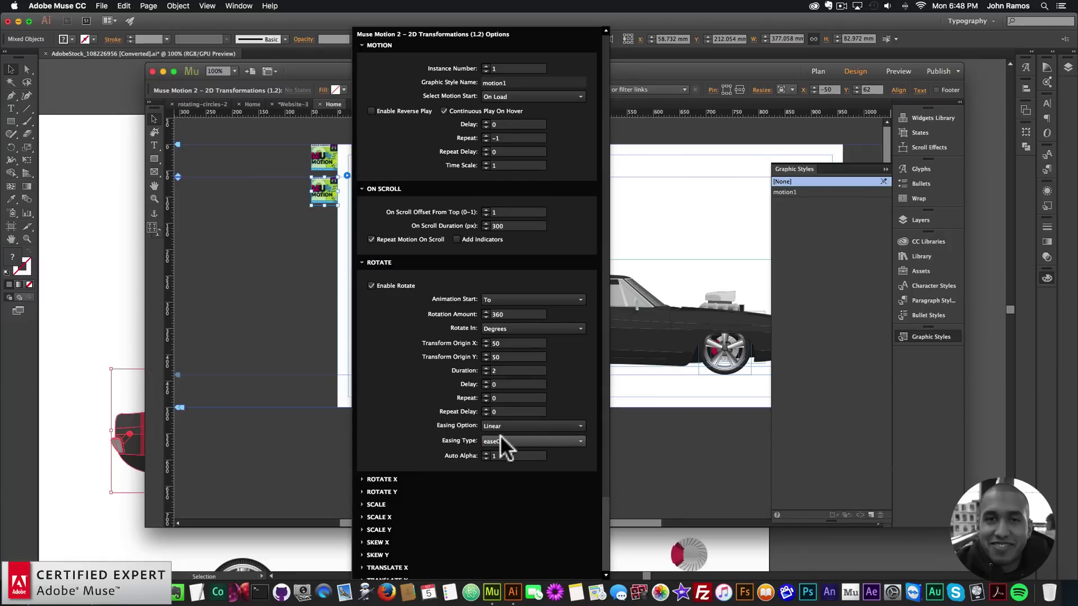
{"action": "left_click", "coordinate": [500, 438]}
{"action": "left_click", "coordinate": [501, 452]}
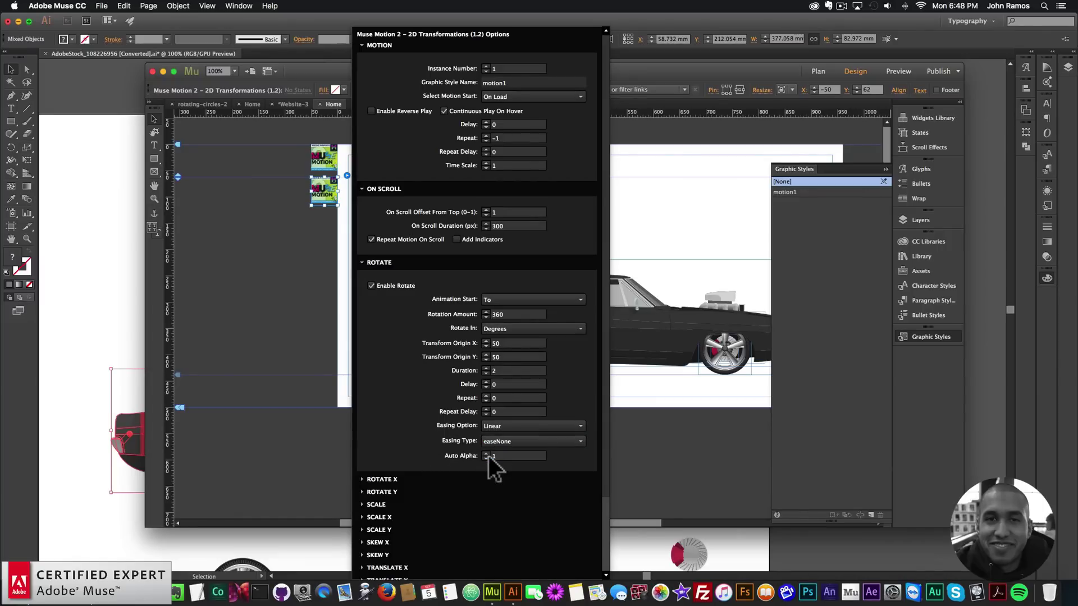
- Try Power1 easing with the easeOut type on the rotation, preview the page in the browser and return to Muse
{"action": "left_click", "coordinate": [500, 426]}
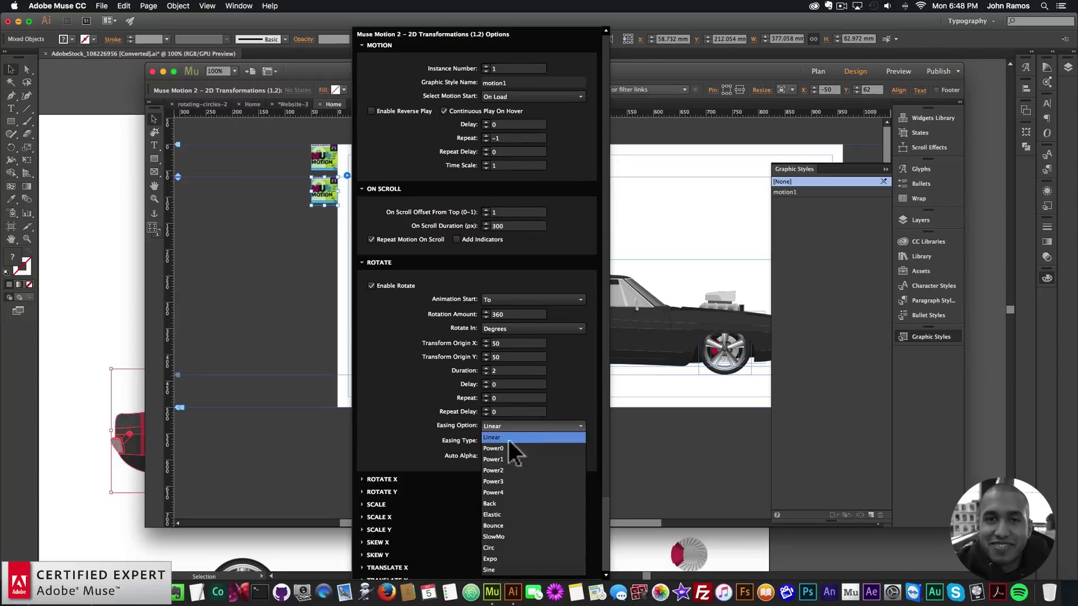
{"action": "left_click", "coordinate": [499, 458]}
{"action": "left_click", "coordinate": [525, 442]}
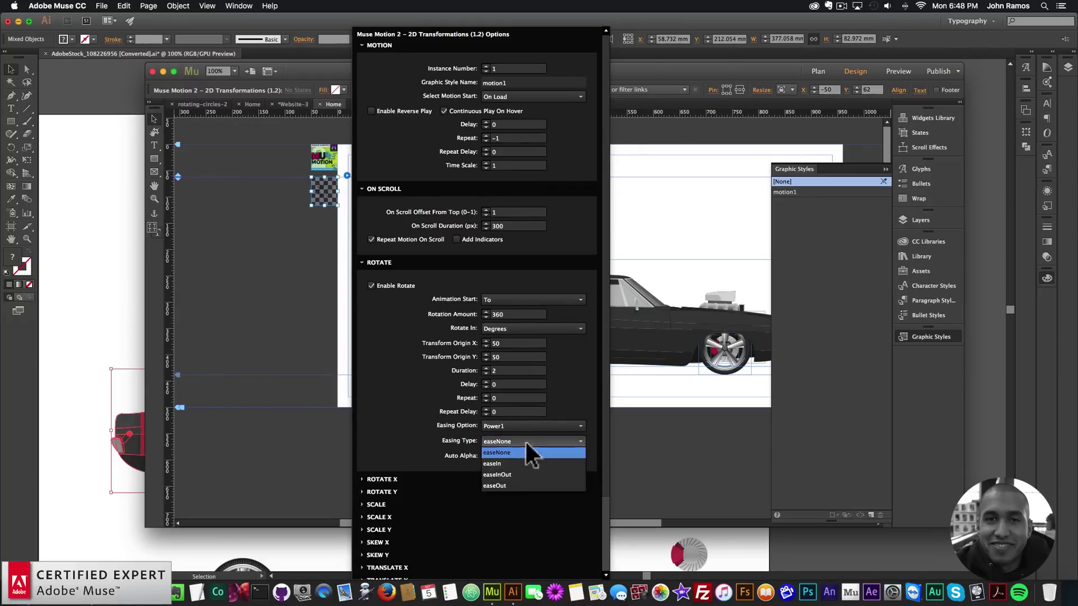
{"action": "left_click", "coordinate": [504, 478]}
{"action": "left_click", "coordinate": [227, 245]}
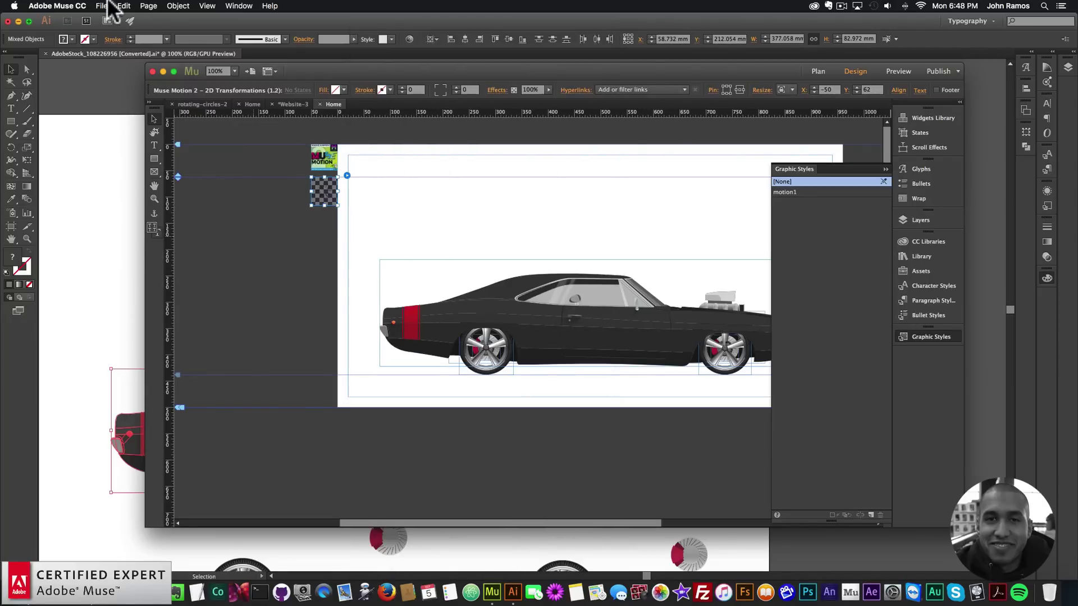
{"action": "left_click", "coordinate": [102, 6]}
{"action": "left_click", "coordinate": [132, 174]}
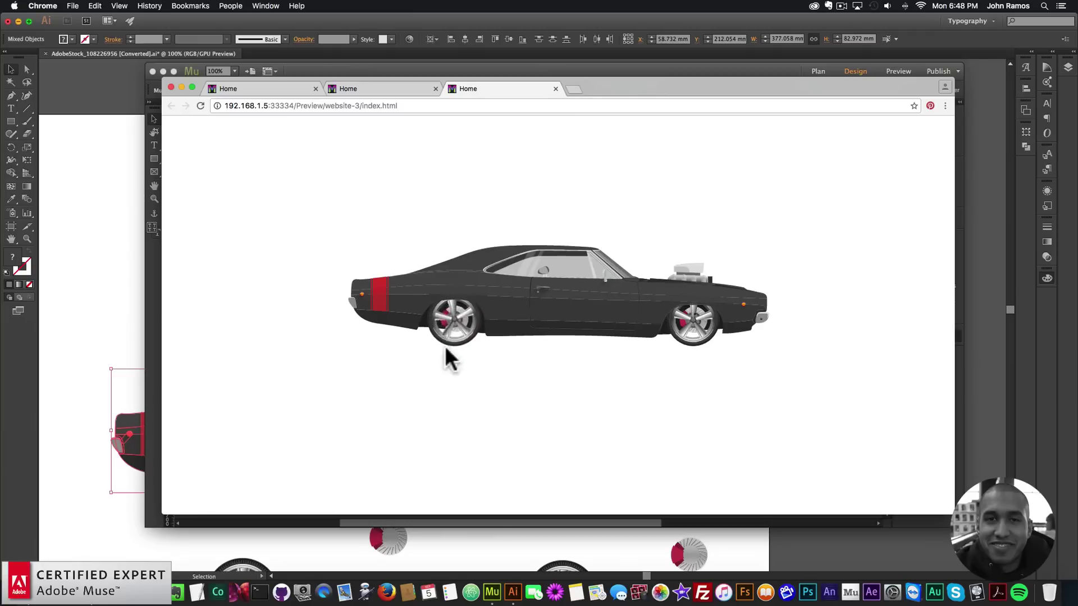
{"action": "left_click", "coordinate": [156, 273]}
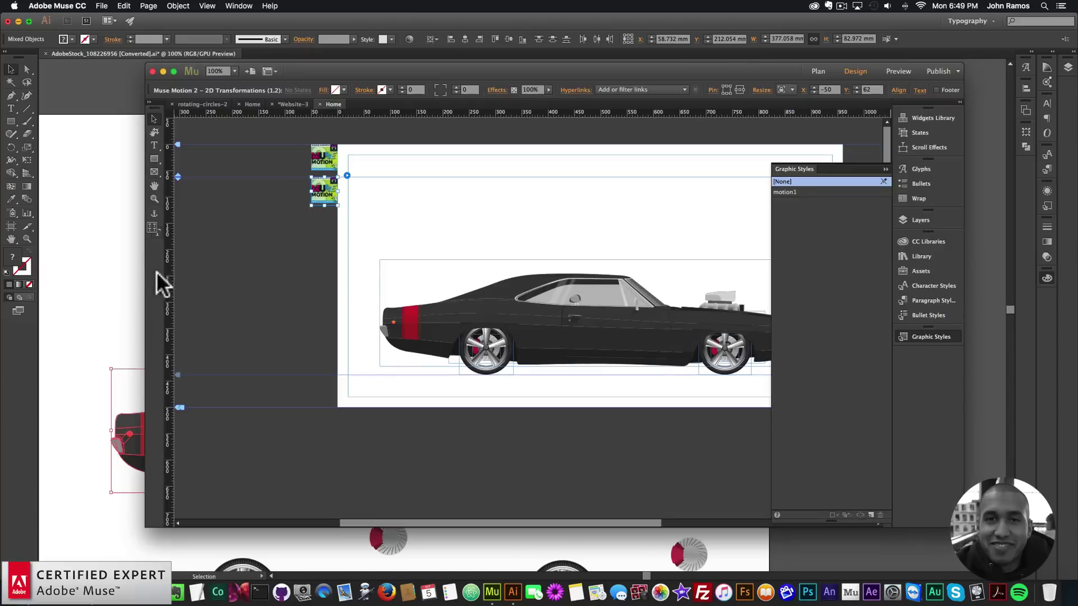
- Set the rotation's easing option back to Linear and its easing type back to easeNone in the widget options
{"action": "left_click", "coordinate": [346, 175]}
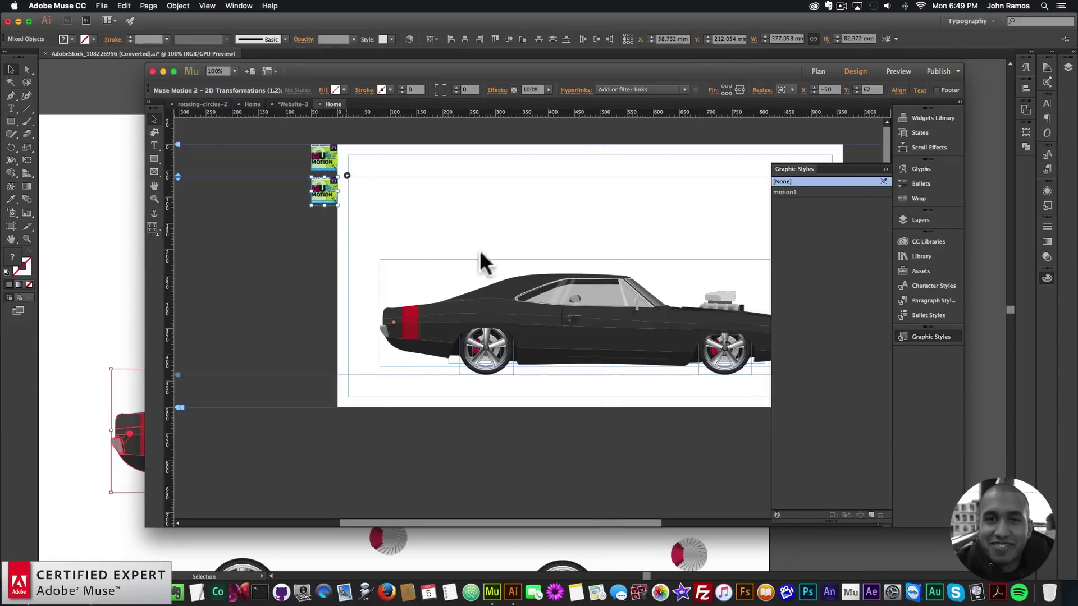
{"action": "left_click", "coordinate": [386, 362]}
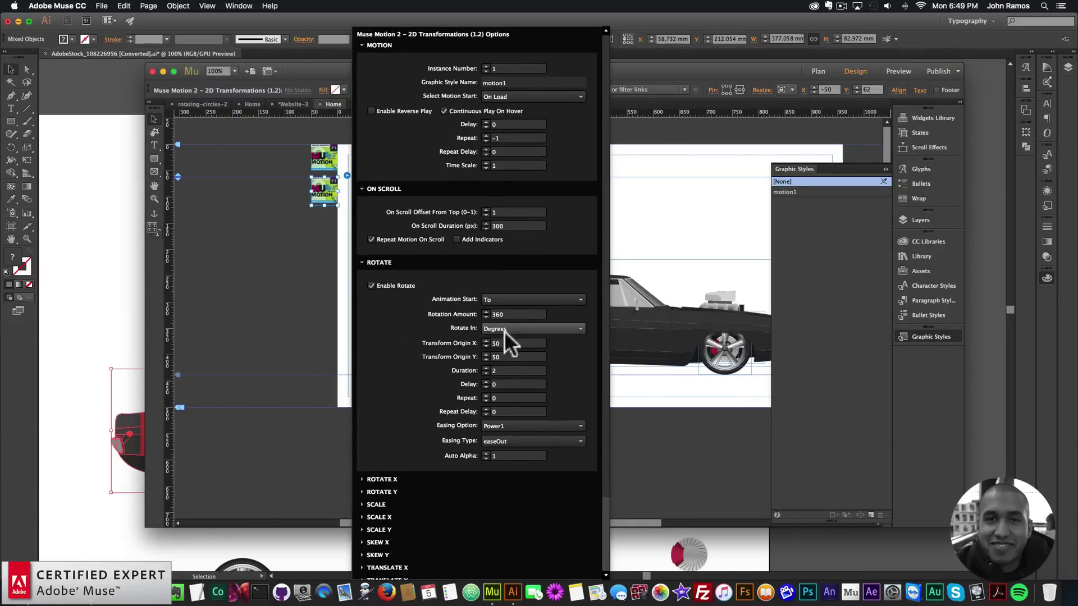
{"action": "left_click", "coordinate": [504, 426]}
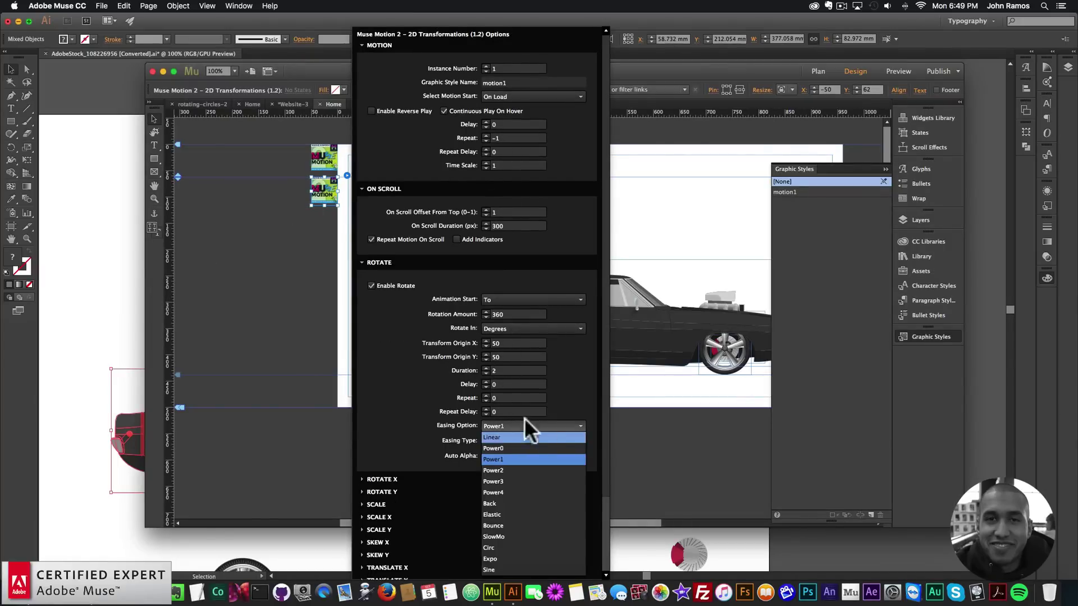
{"action": "left_click", "coordinate": [537, 426]}
{"action": "left_click", "coordinate": [512, 443]}
{"action": "left_click", "coordinate": [504, 452]}
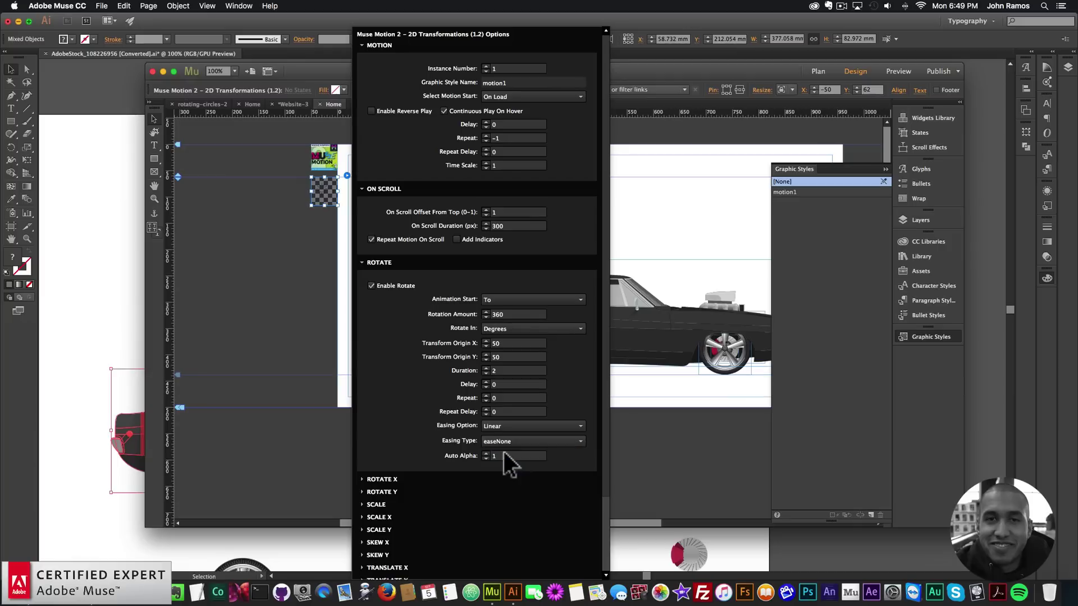
- Preview the page in the browser to examine the wheel's constant rotation, and close the browser window
{"action": "left_click", "coordinate": [286, 307]}
{"action": "left_click", "coordinate": [102, 7]}
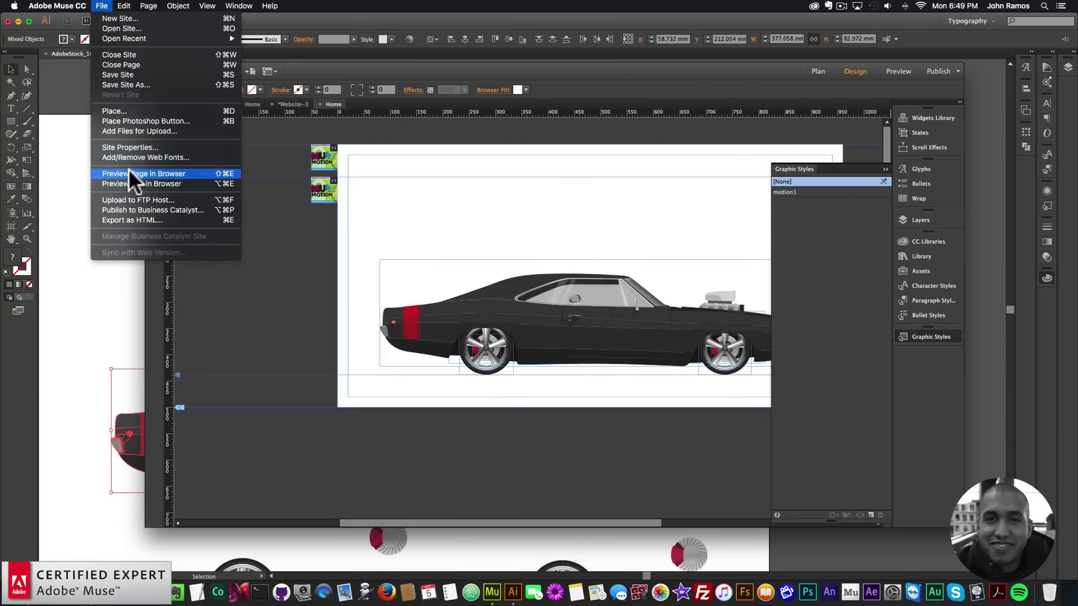
{"action": "left_click", "coordinate": [129, 173]}
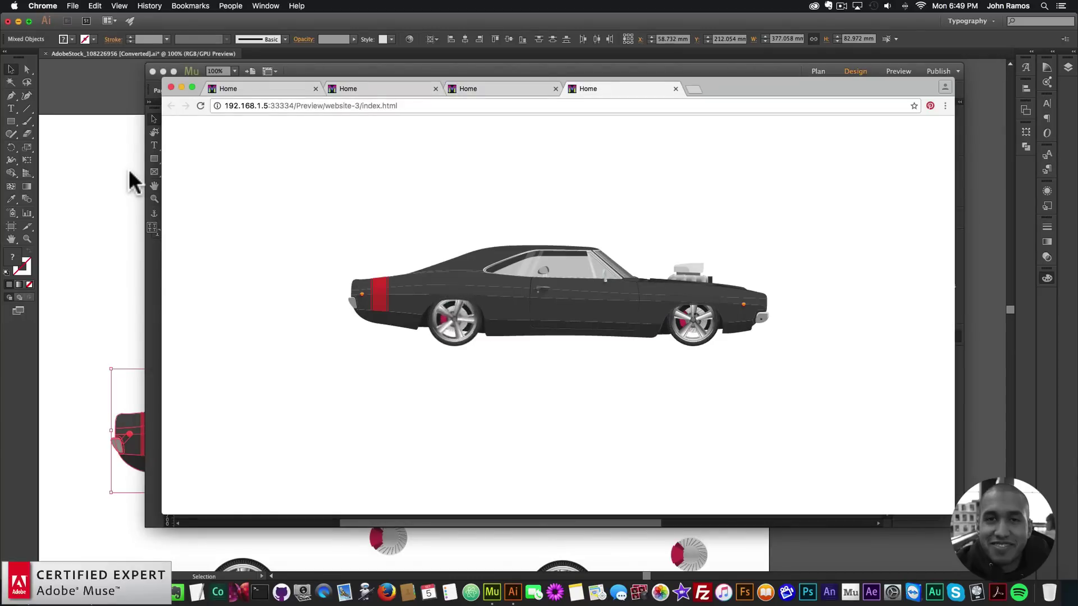
{"action": "left_click", "coordinate": [171, 87]}
- Return to Muse and apply the motion1 graphic style to the car's front wheel
{"action": "left_click", "coordinate": [700, 366]}
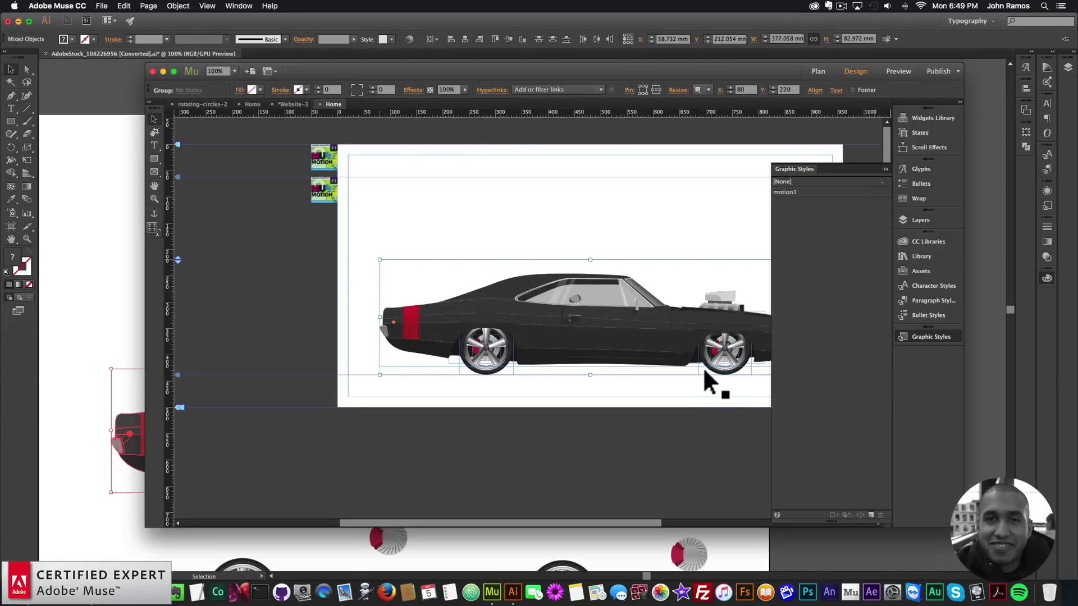
{"action": "left_click", "coordinate": [708, 373]}
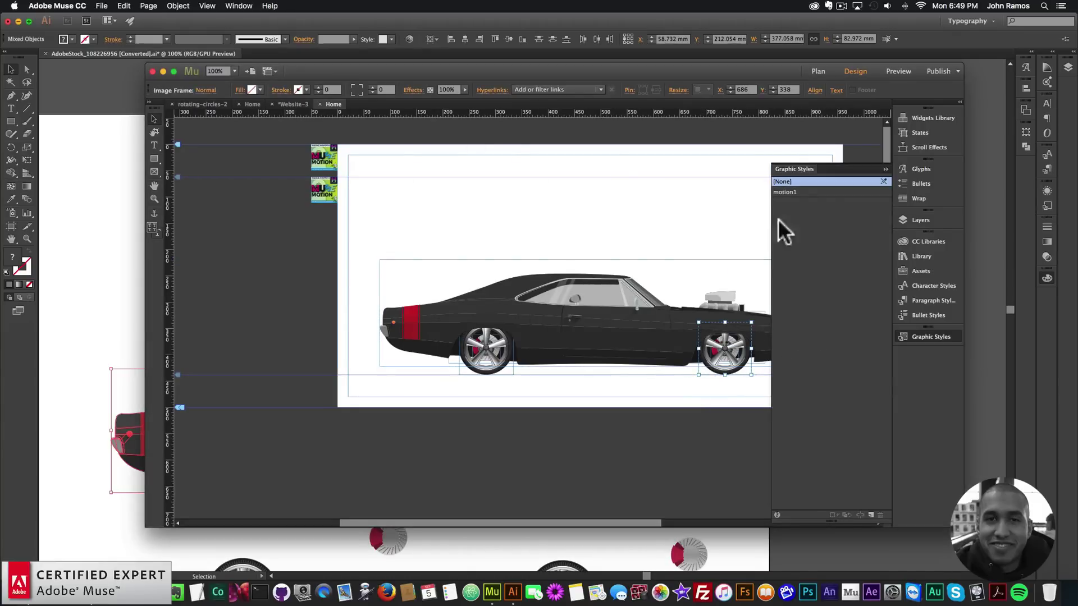
{"action": "left_click", "coordinate": [783, 192]}
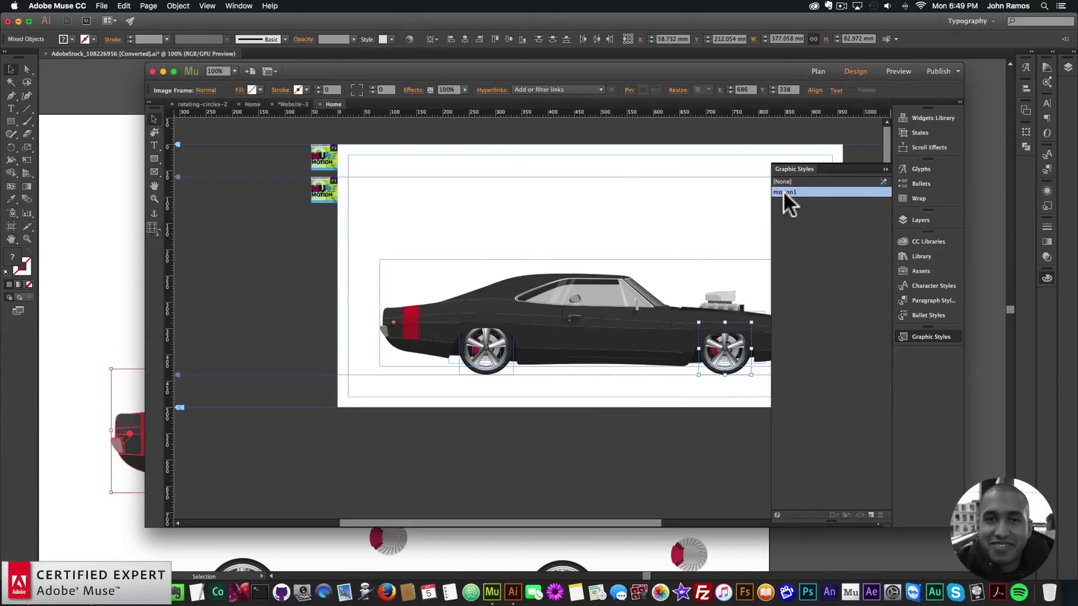
- Preview the page in the browser to examine both wheels' rotation, close the preview and collapse the graphic styles list
{"action": "left_click", "coordinate": [630, 201]}
{"action": "left_click", "coordinate": [101, 6]}
{"action": "left_click", "coordinate": [143, 175]}
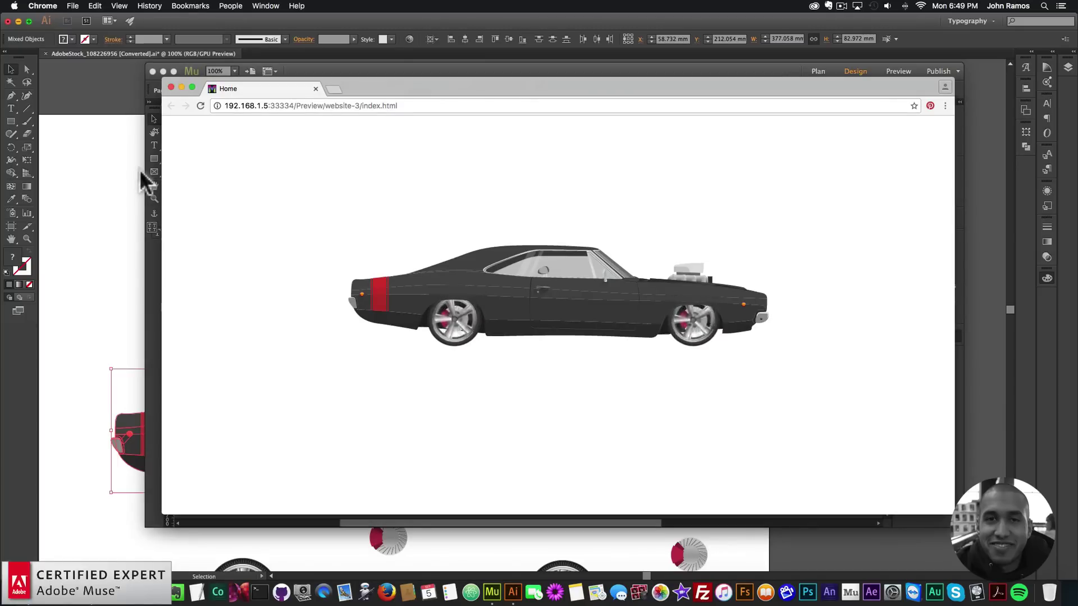
{"action": "left_click", "coordinate": [171, 87]}
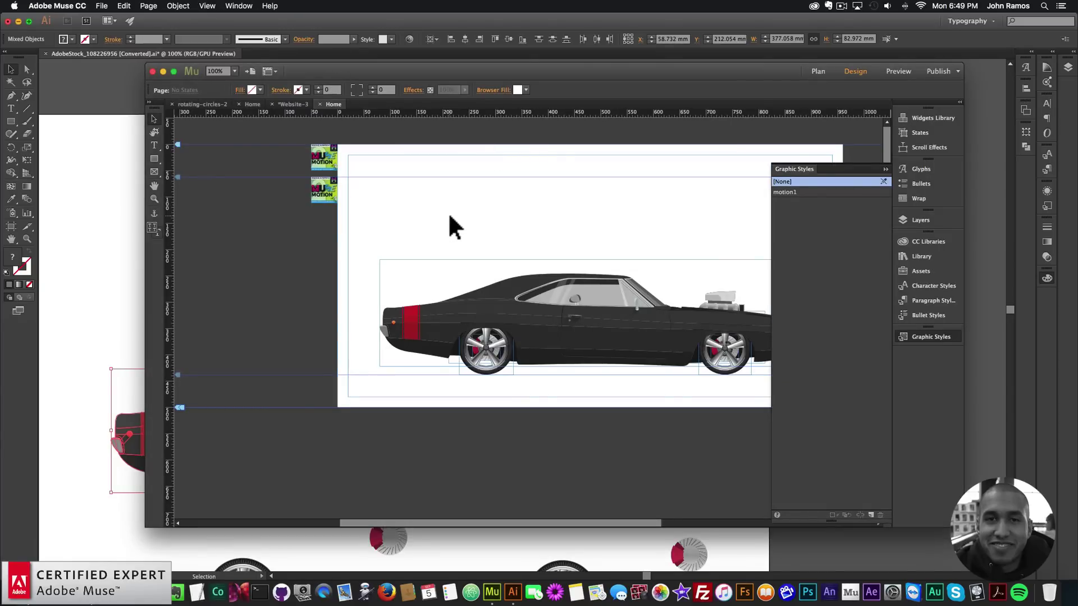
{"action": "left_click", "coordinate": [915, 337]}
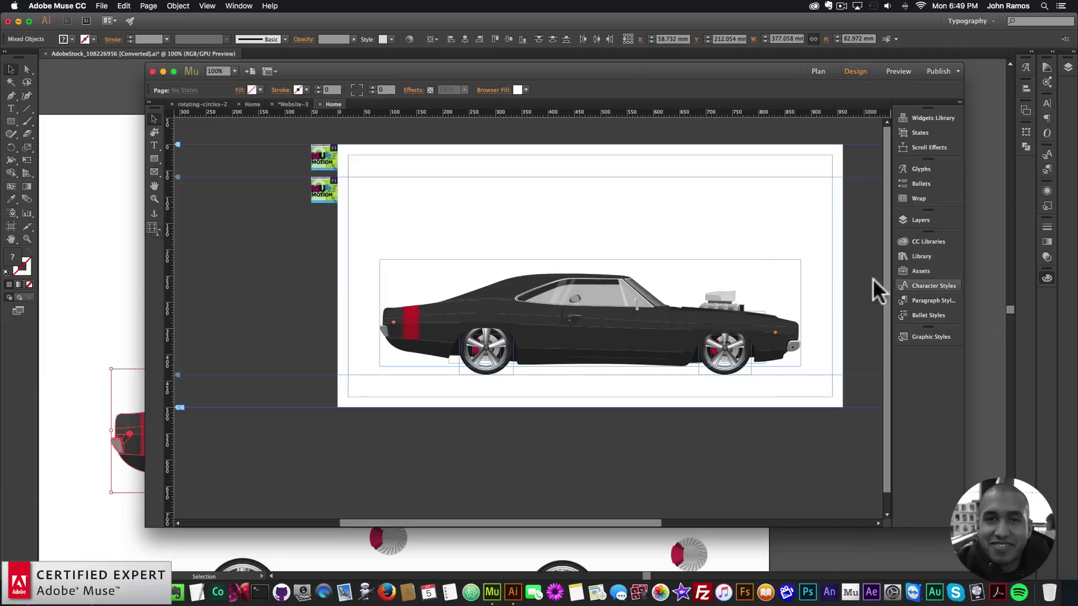
- Open AdobeStock_105202317.ai from the #10 - Rotating Circles folder in Illustrator and copy all of its street artwork
{"action": "left_click", "coordinate": [177, 592]}
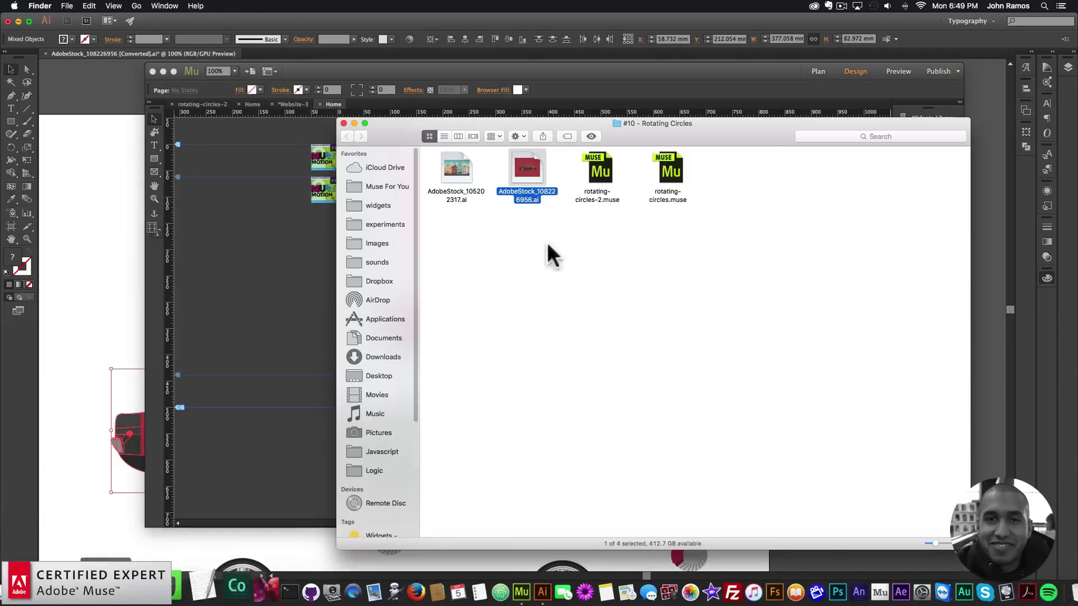
{"action": "double_click", "coordinate": [454, 166]}
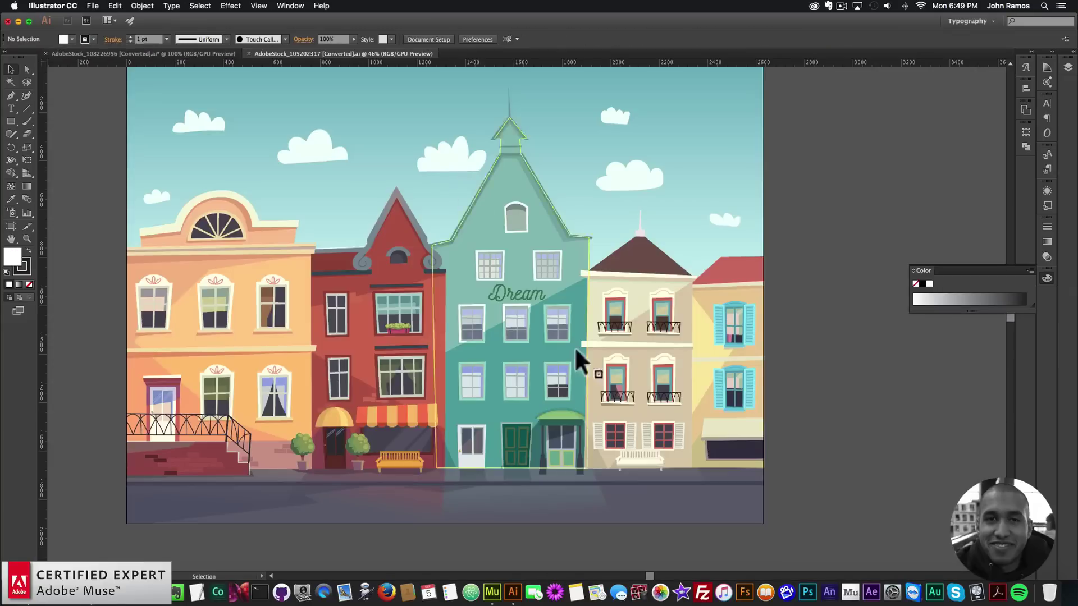
{"action": "key", "text": "super+a"}
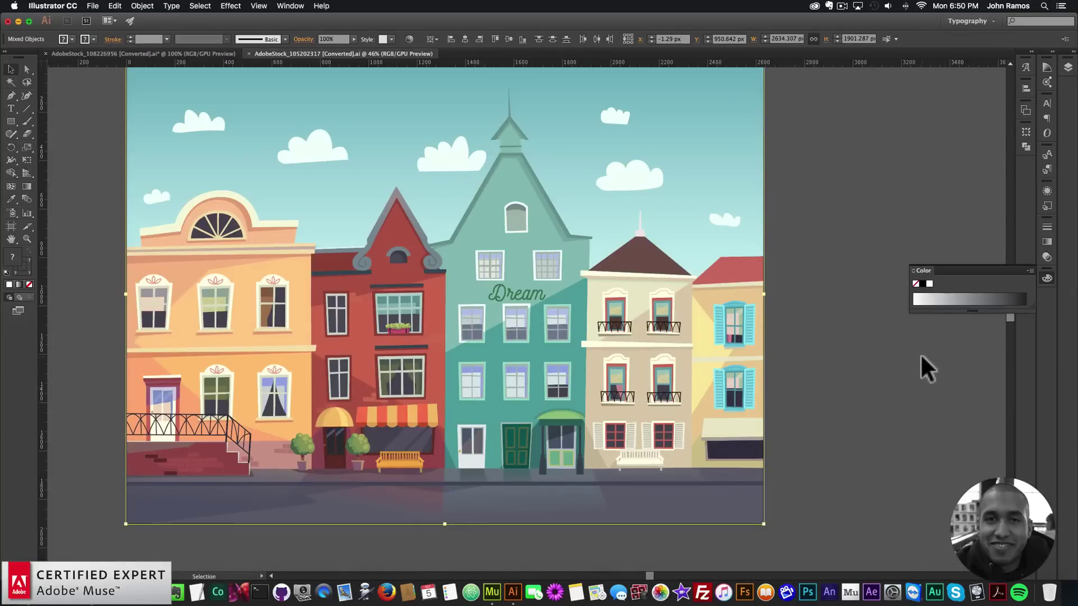
{"action": "key", "text": "super+c"}
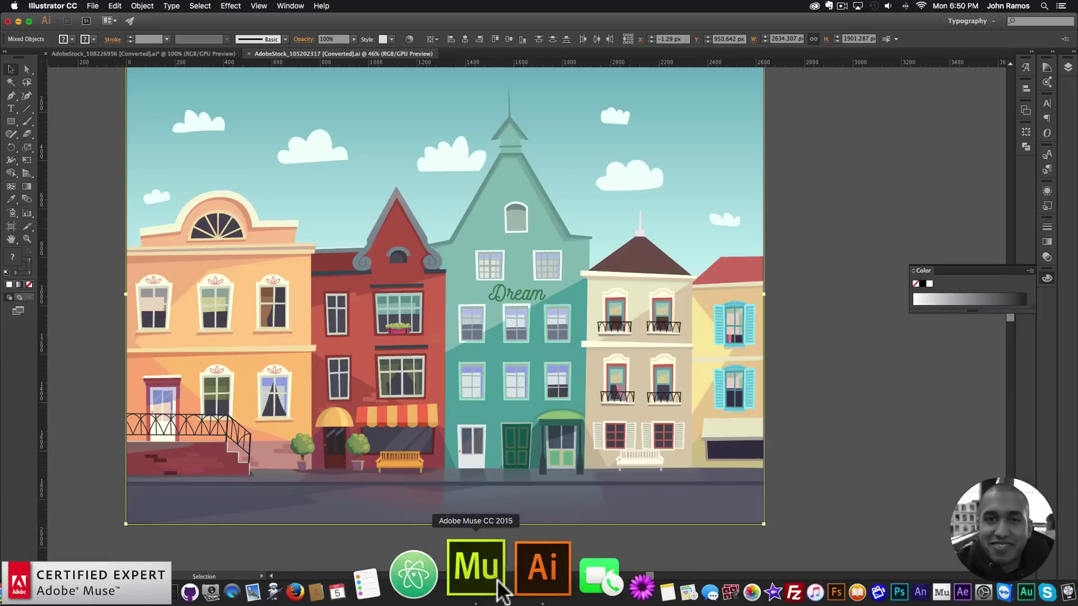
- Switch to Muse and paste the copied street artwork onto the Home page
{"action": "left_click", "coordinate": [472, 570]}
{"action": "key", "text": "super+minus"}
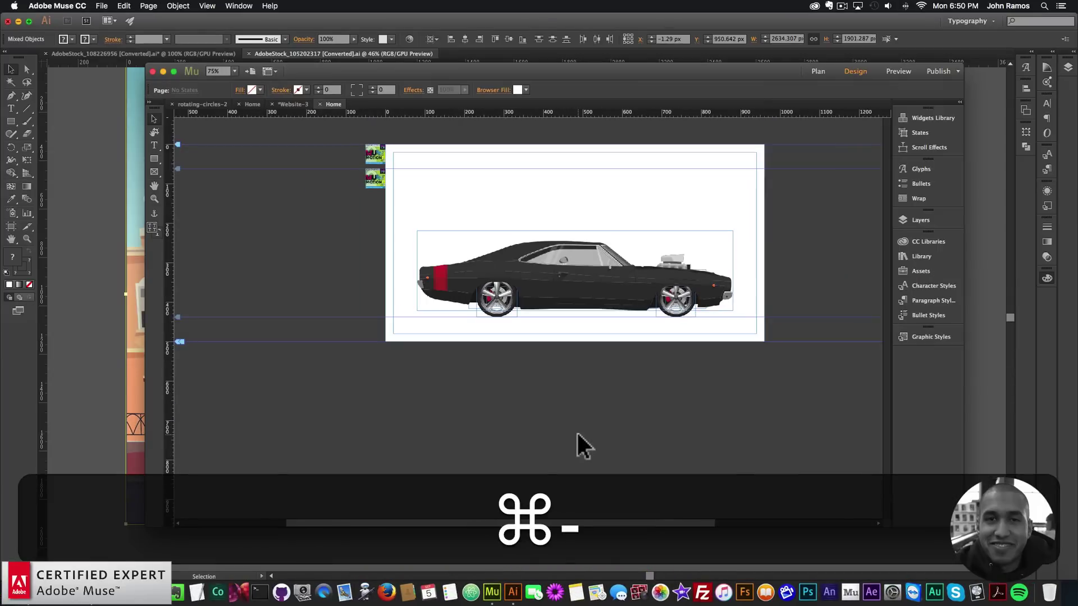
{"action": "key", "text": "super+v"}
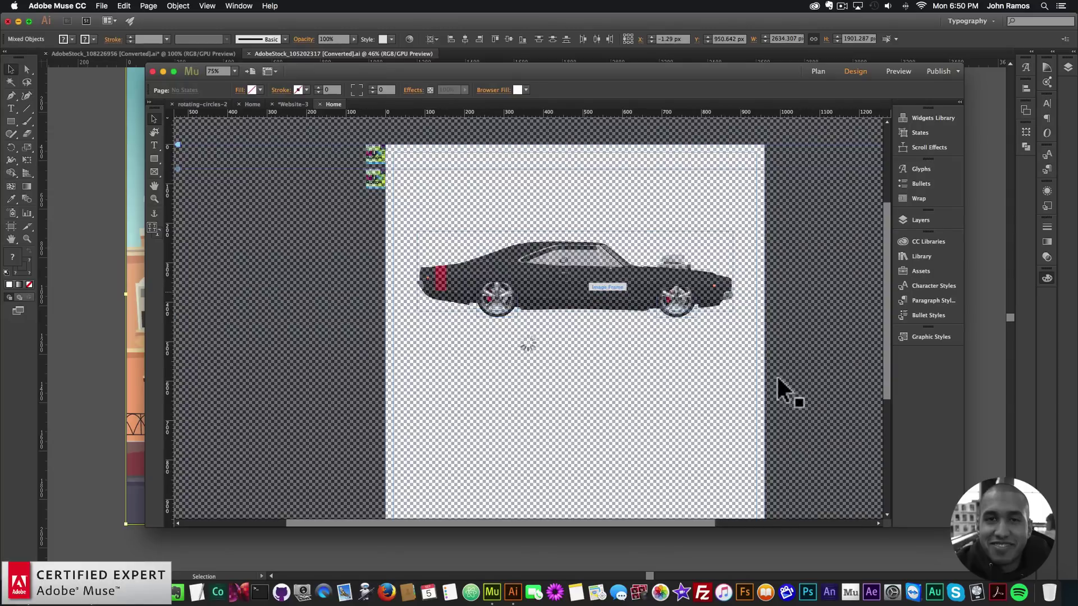
{"action": "key", "text": "super+minus"}
{"action": "key", "text": "super+minus"}
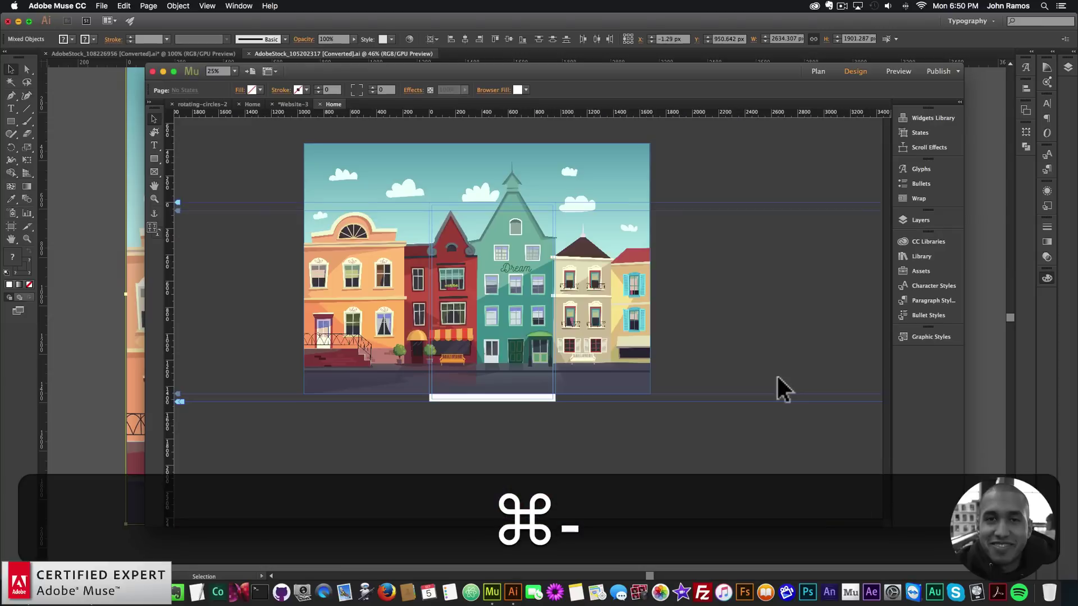
- Send the street image behind the car and move it to about X -338, Y -1021
{"action": "left_click", "coordinate": [616, 274]}
{"action": "left_click_drag", "start_coordinate": [615, 269], "coordinate": [621, 262]}
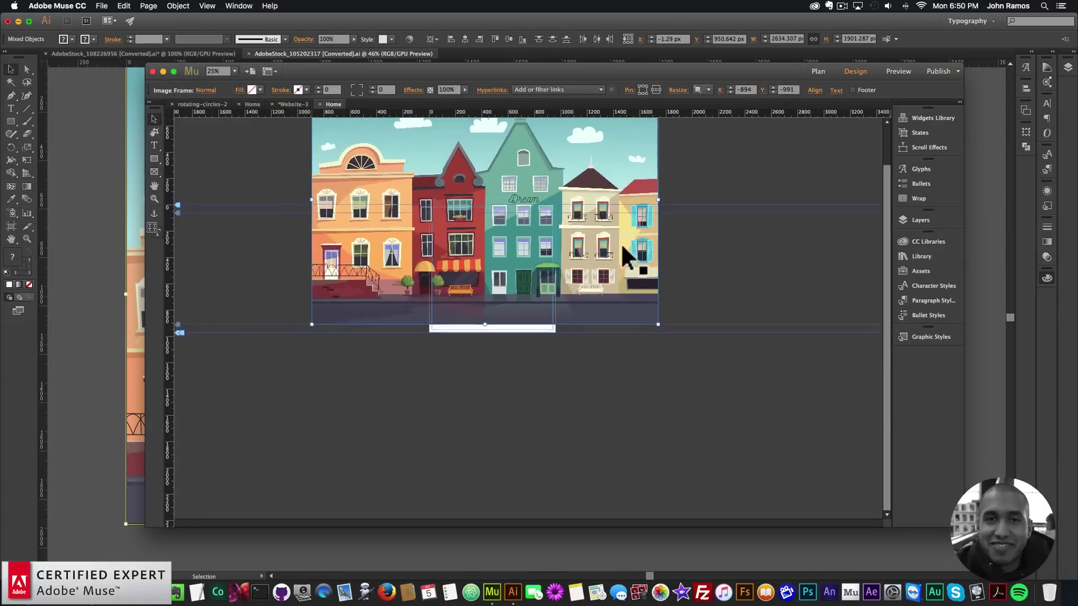
{"action": "right_click", "coordinate": [613, 238]}
{"action": "left_click", "coordinate": [762, 315]}
{"action": "left_click_drag", "start_coordinate": [613, 296], "coordinate": [686, 248]}
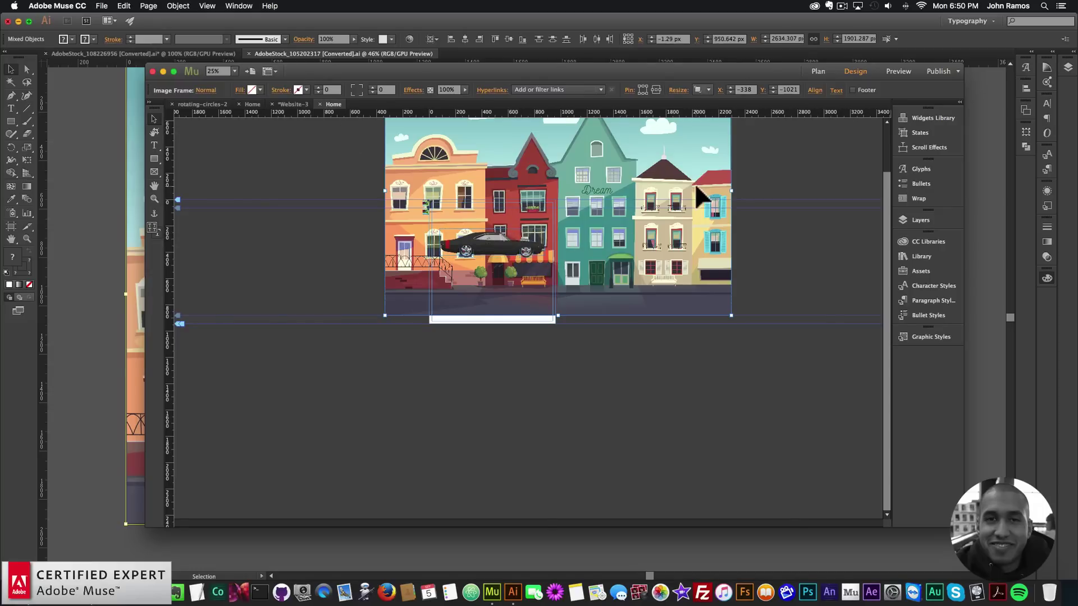
- Lock the street image and move the car group straight down onto the road, to about Y 585
{"action": "key", "text": "super+l"}
{"action": "left_click", "coordinate": [208, 5]}
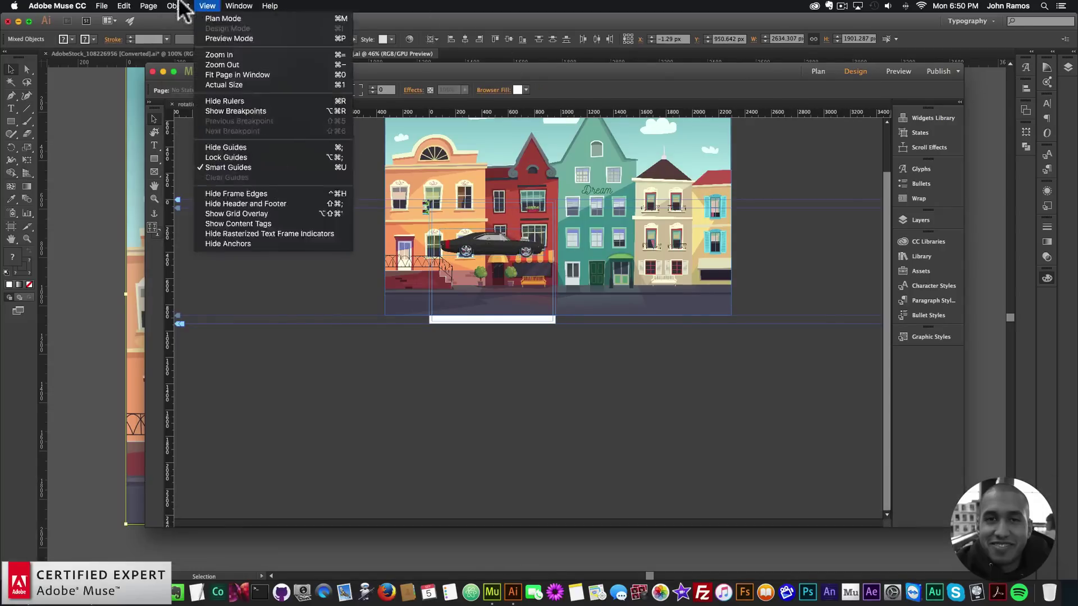
{"action": "mouse_move", "coordinate": [178, 6]}
{"action": "left_click", "coordinate": [722, 274]}
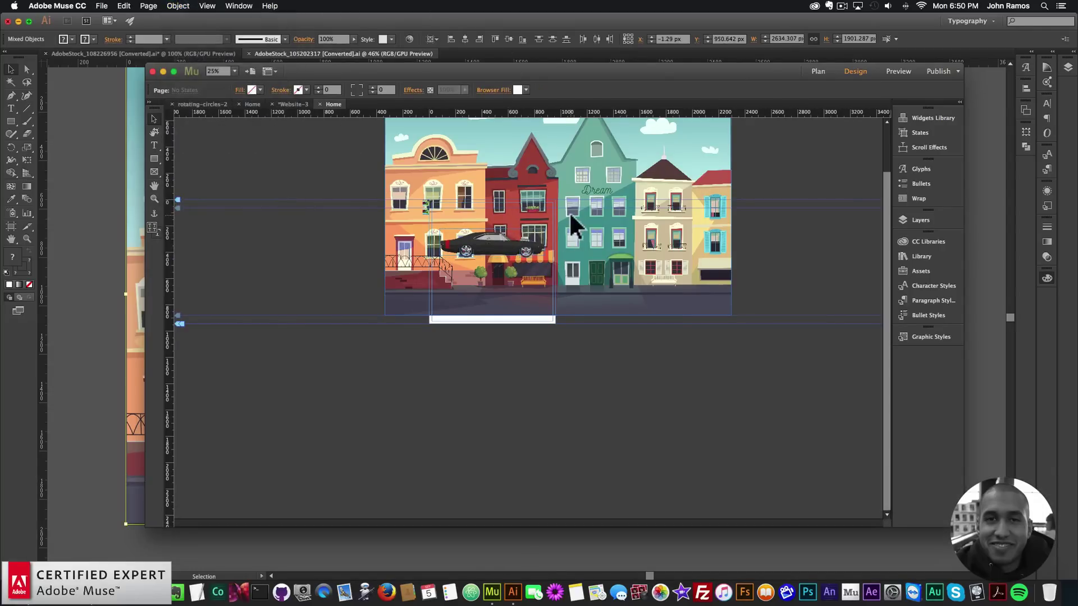
{"action": "left_click", "coordinate": [502, 253]}
{"action": "left_click_drag", "start_coordinate": [502, 253], "coordinate": [502, 291]}
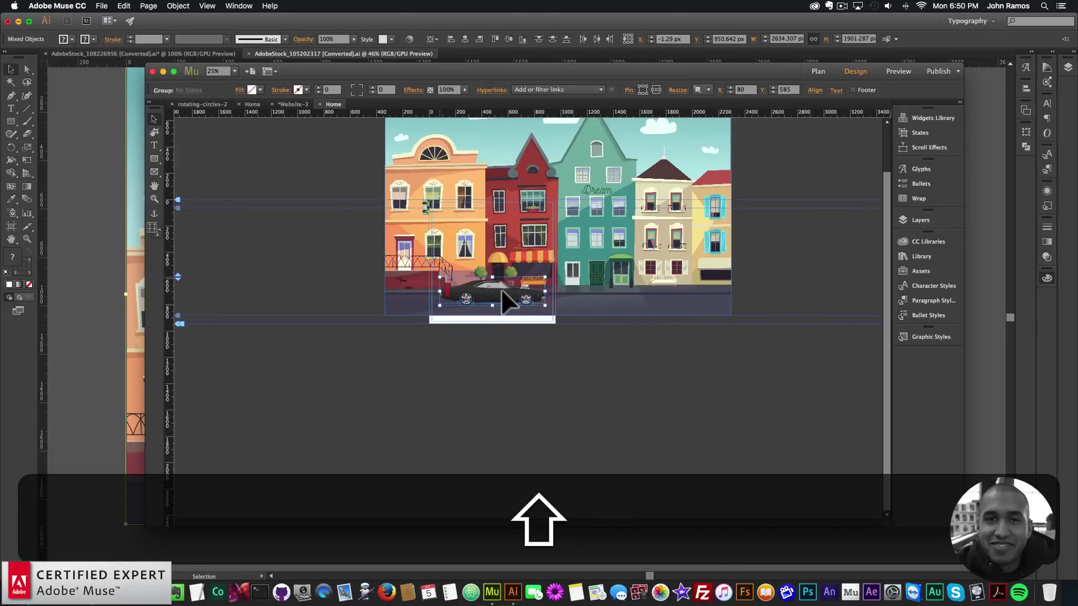
- Unlock the street image and reposition it behind the car at about X -70, Y -1040
{"action": "left_click", "coordinate": [603, 254]}
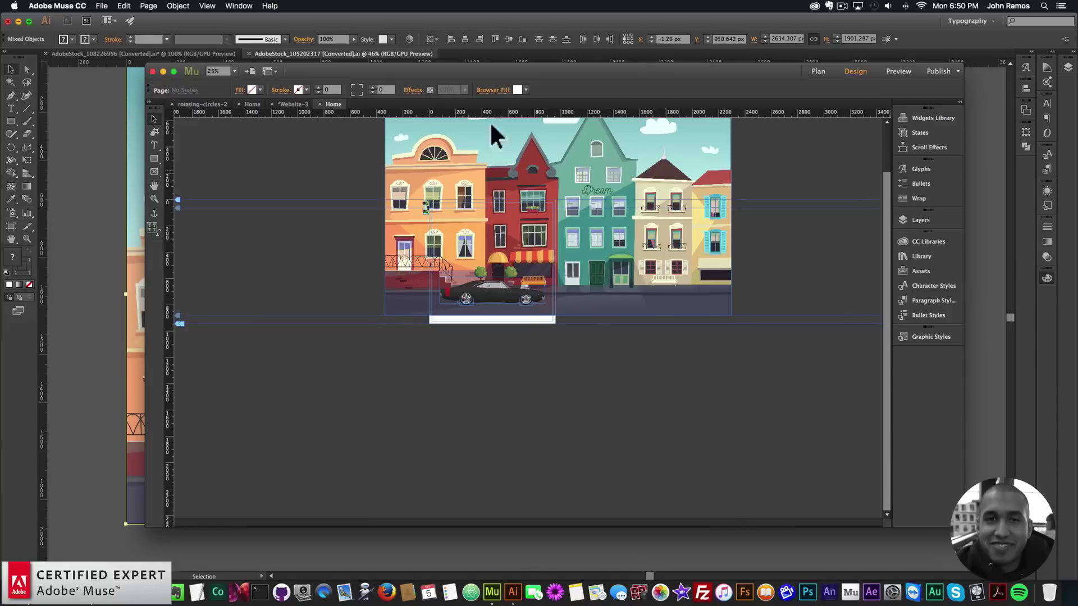
{"action": "left_click", "coordinate": [178, 6]}
{"action": "left_click", "coordinate": [201, 106]}
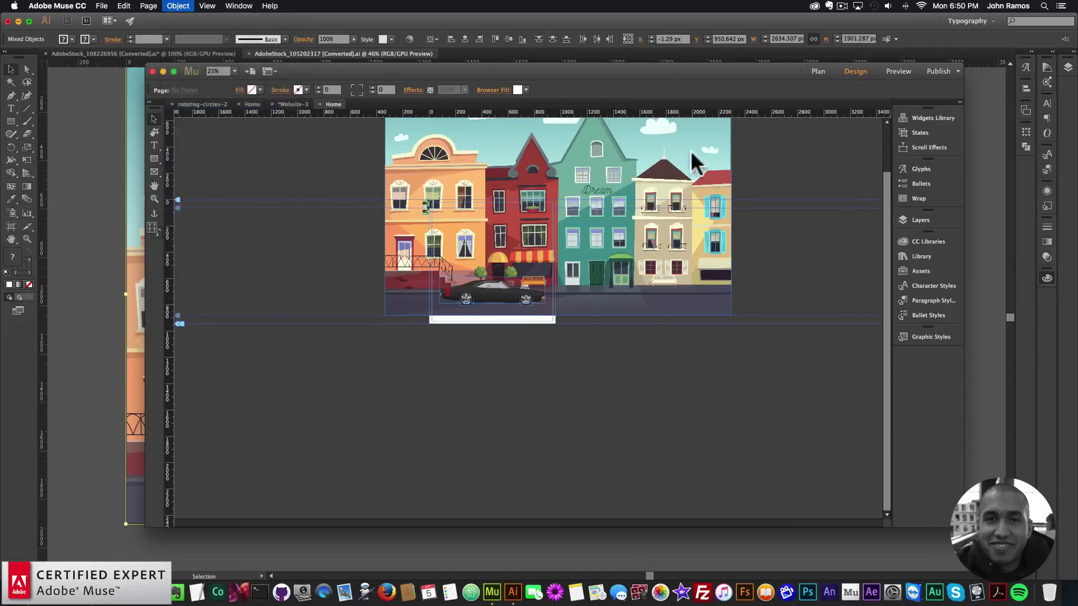
{"action": "left_click", "coordinate": [667, 168]}
{"action": "left_click_drag", "start_coordinate": [663, 178], "coordinate": [680, 193]}
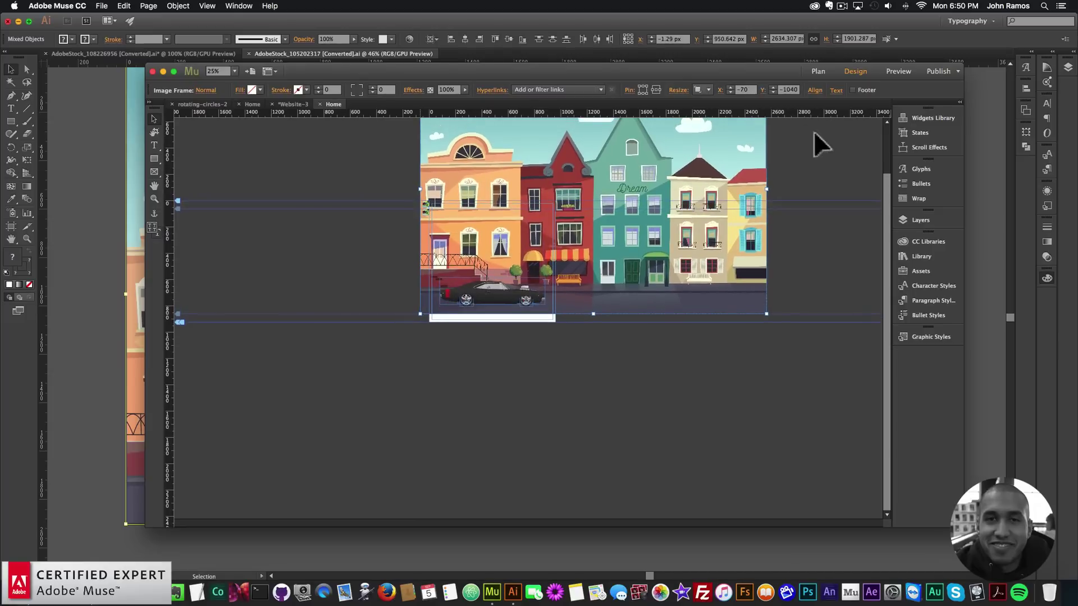
- Set the street image's width to 1500 and move it back behind the car, to about X -50, Y -237
{"action": "left_click", "coordinate": [680, 91]}
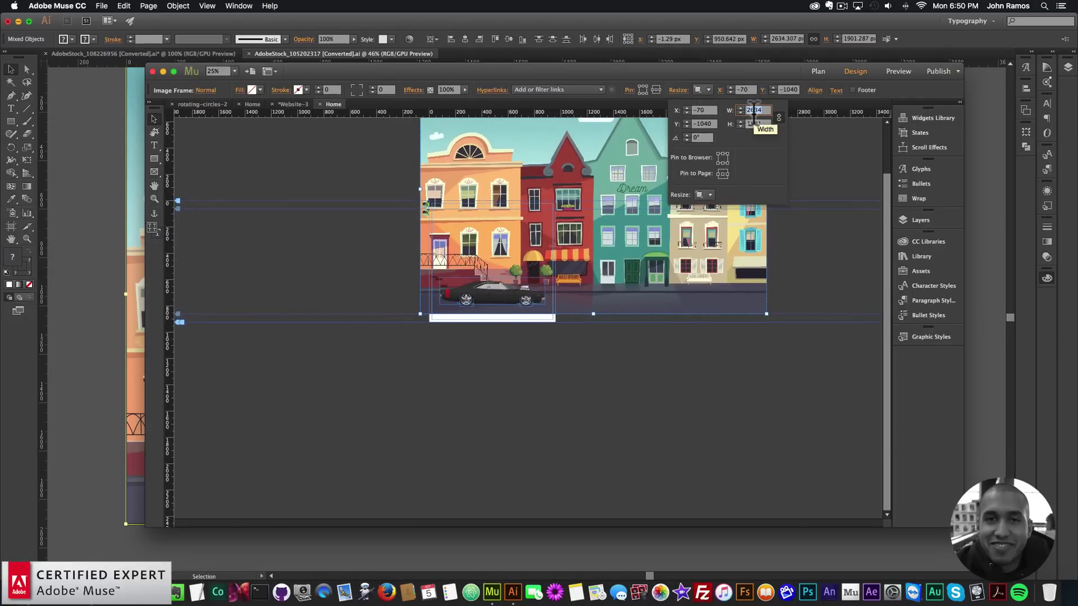
{"action": "type", "text": "1500"}
{"action": "key", "text": "Return"}
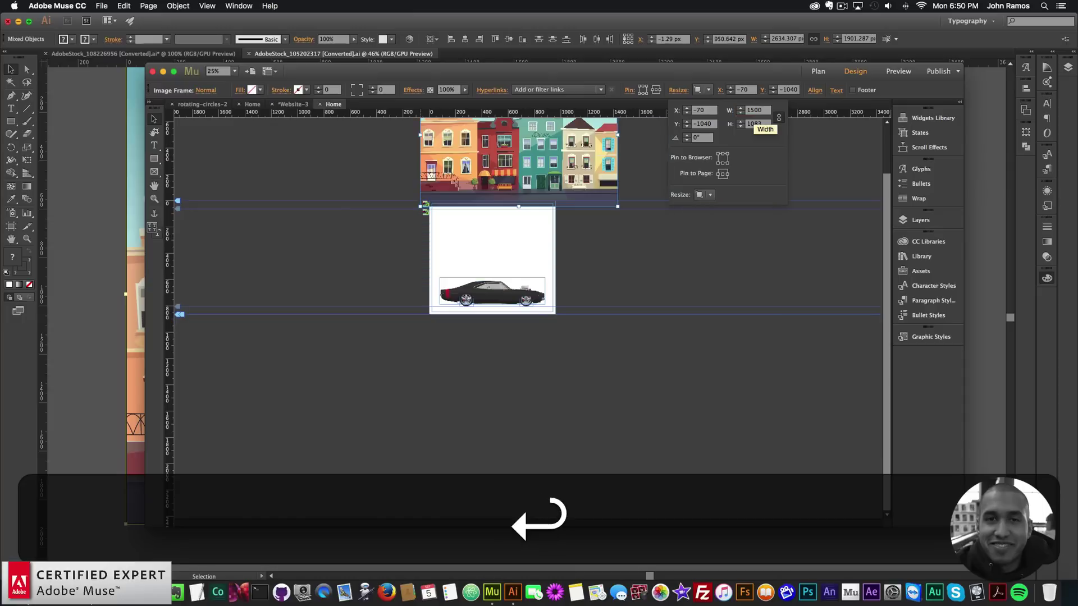
{"action": "mouse_move", "coordinate": [581, 182]}
{"action": "left_mouse_down"}
{"action": "mouse_move", "coordinate": [579, 254]}
{"action": "mouse_move", "coordinate": [577, 169]}
{"action": "mouse_move", "coordinate": [592, 173]}
{"action": "left_mouse_up"}
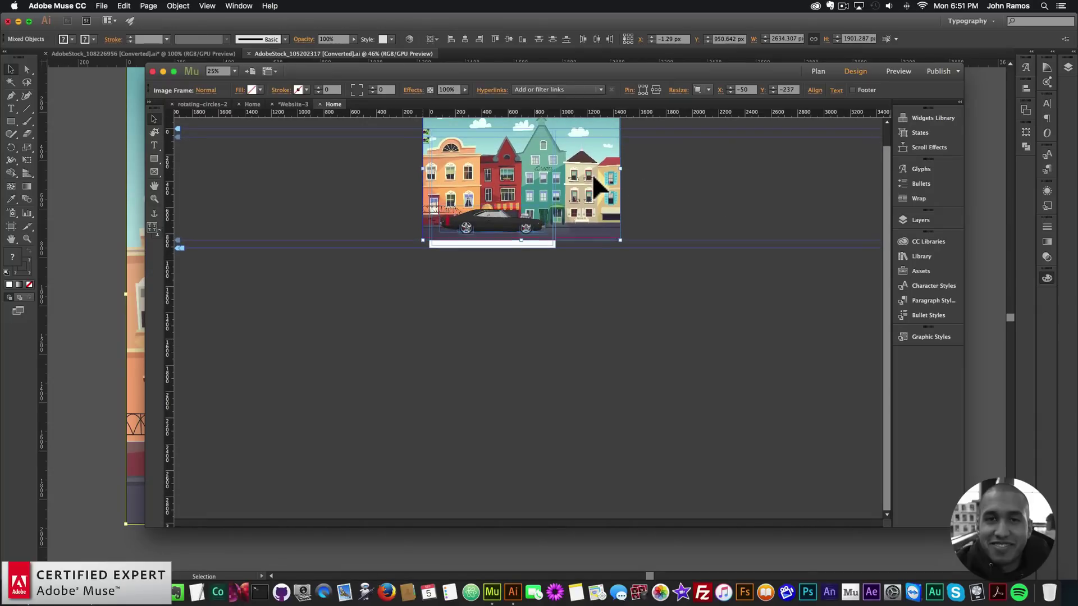
- Preview the page in the browser to examine the car against the street background, and return to Muse
{"action": "left_click", "coordinate": [104, 7]}
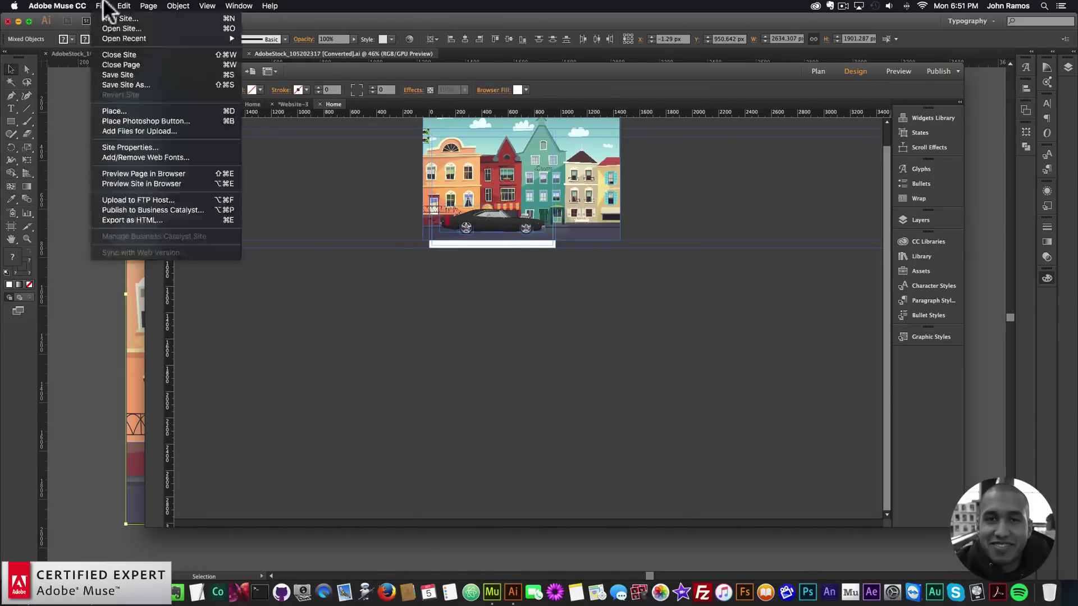
{"action": "left_click", "coordinate": [126, 174]}
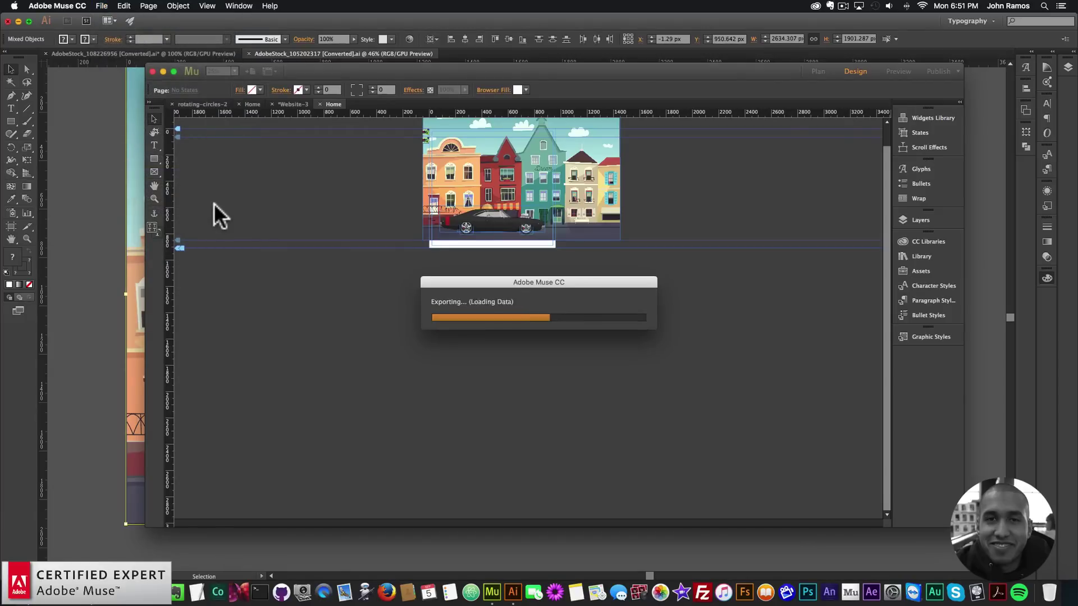
{"action": "scroll", "coordinate": [496, 323], "scroll_direction": "down", "scroll_amount": 3}
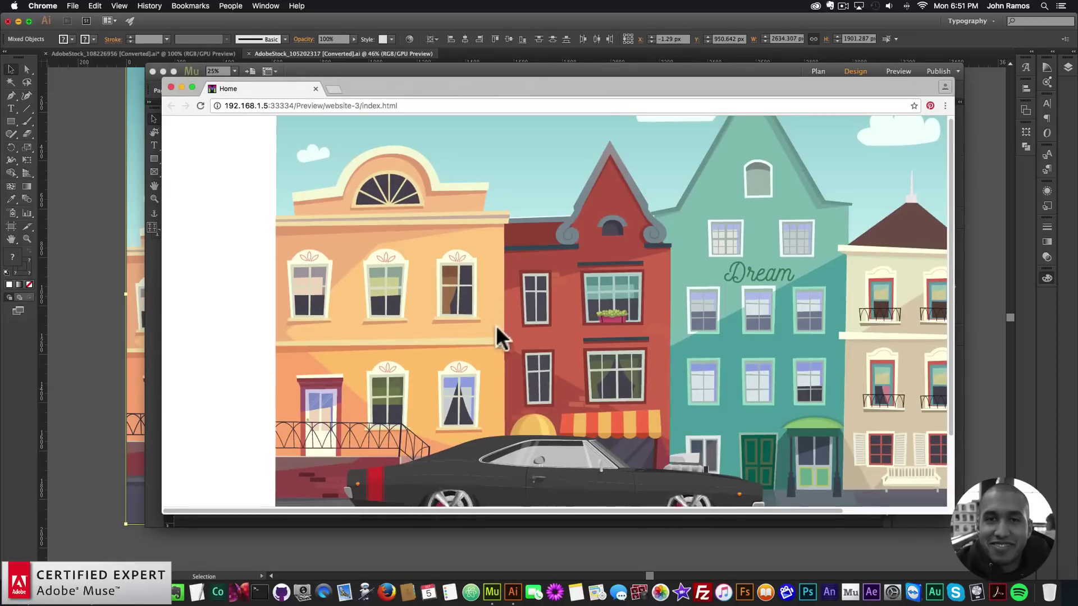
{"action": "scroll", "coordinate": [602, 454], "scroll_direction": "up", "scroll_amount": 3}
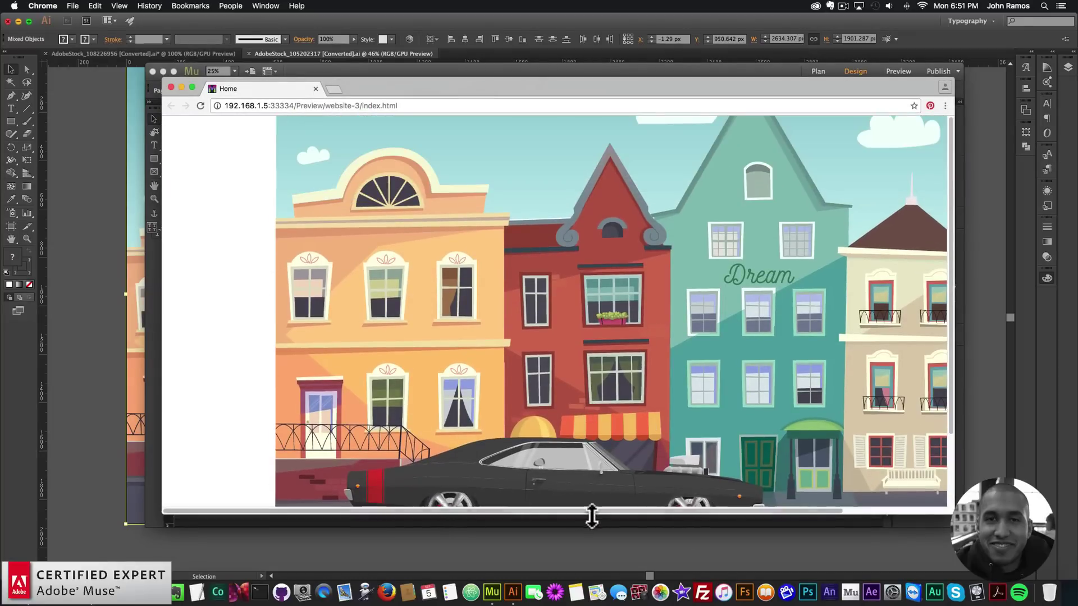
{"action": "left_click", "coordinate": [568, 533]}
{"action": "left_click", "coordinate": [498, 590]}
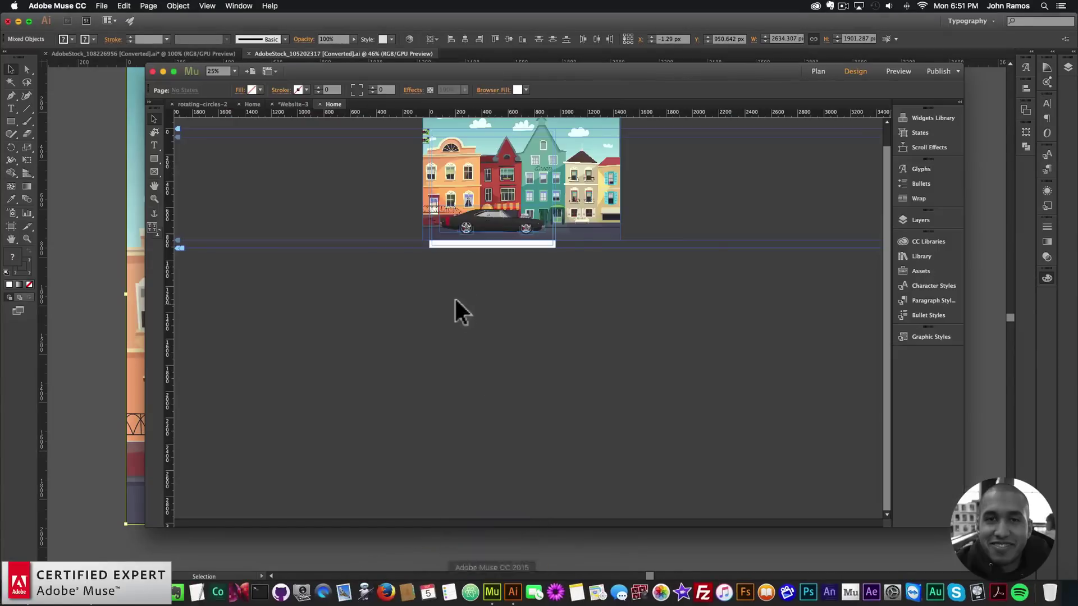
- Move the car group and the street image up the page, placing the image at about X -50, Y -416
{"action": "left_click", "coordinate": [155, 199]}
{"action": "left_click", "coordinate": [541, 234]}
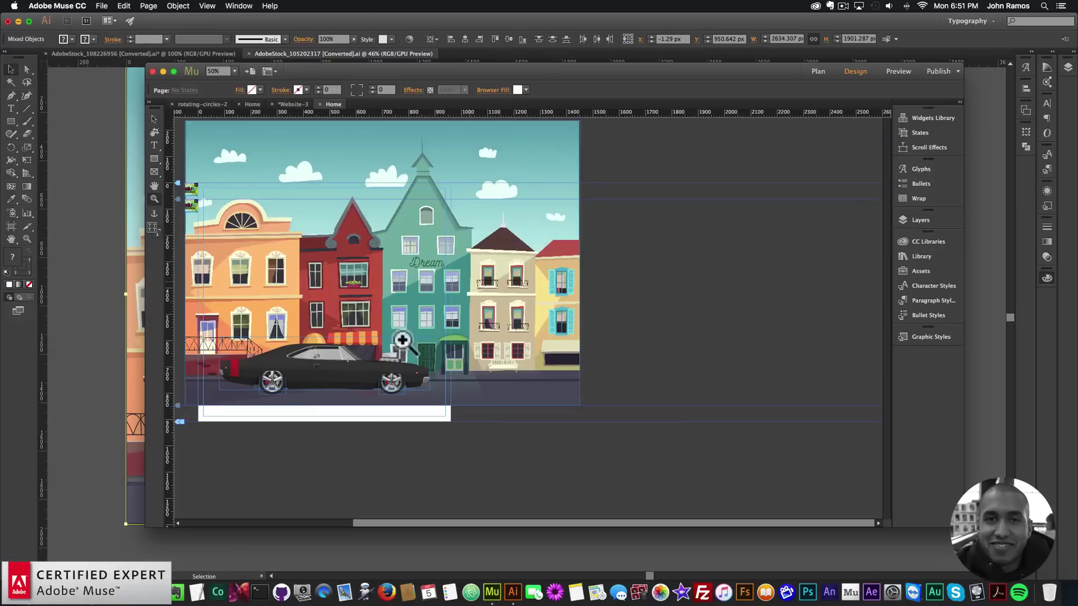
{"action": "left_click", "coordinate": [400, 347]}
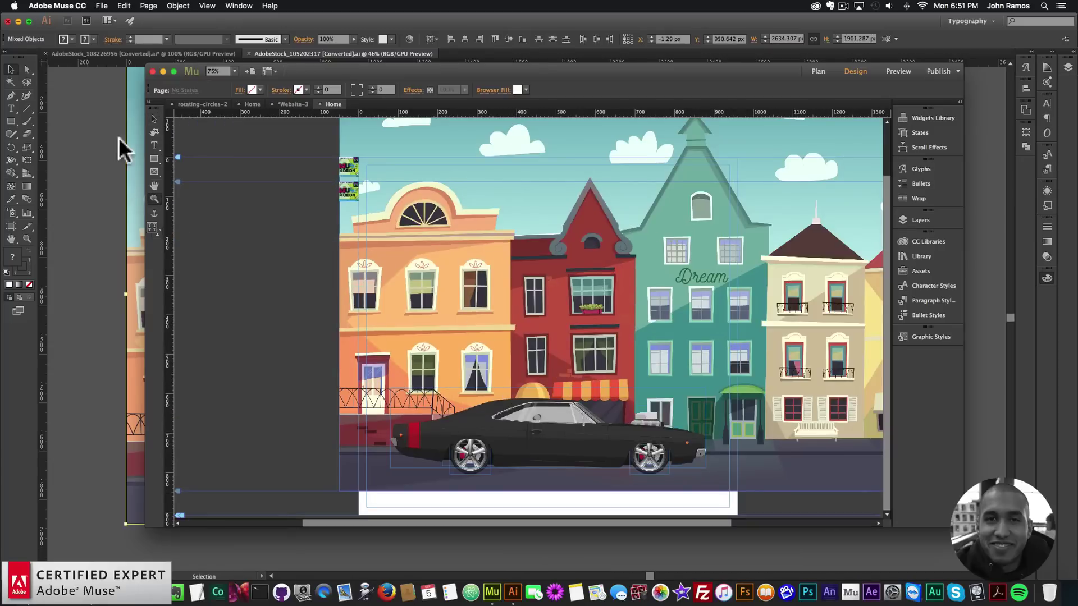
{"action": "left_click", "coordinate": [507, 392]}
{"action": "left_click_drag", "start_coordinate": [525, 397], "coordinate": [525, 332]}
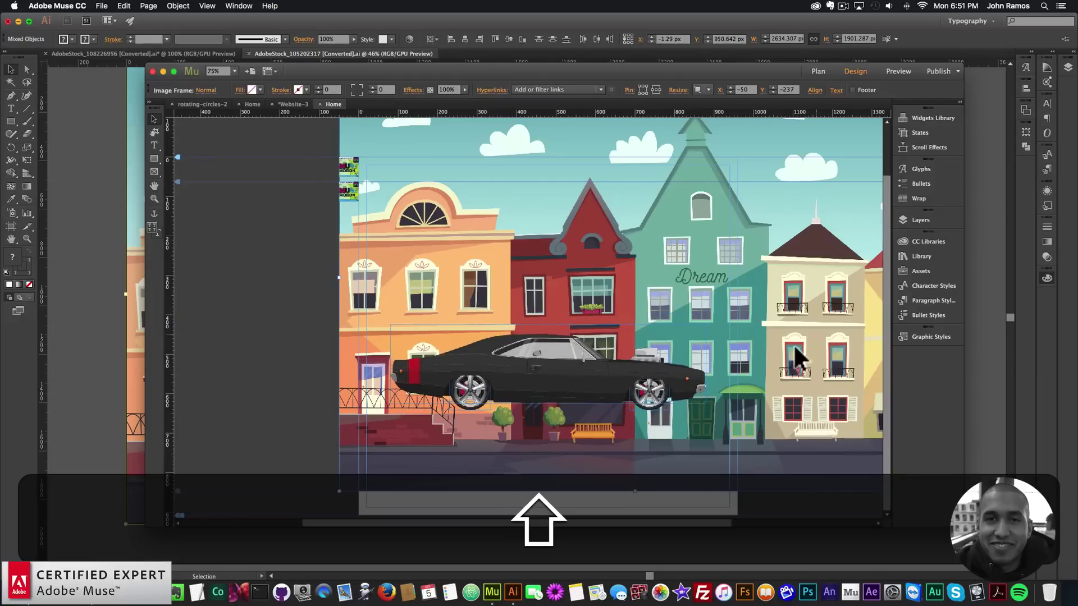
{"action": "scroll", "coordinate": [794, 312], "scroll_direction": "down", "scroll_amount": 5}
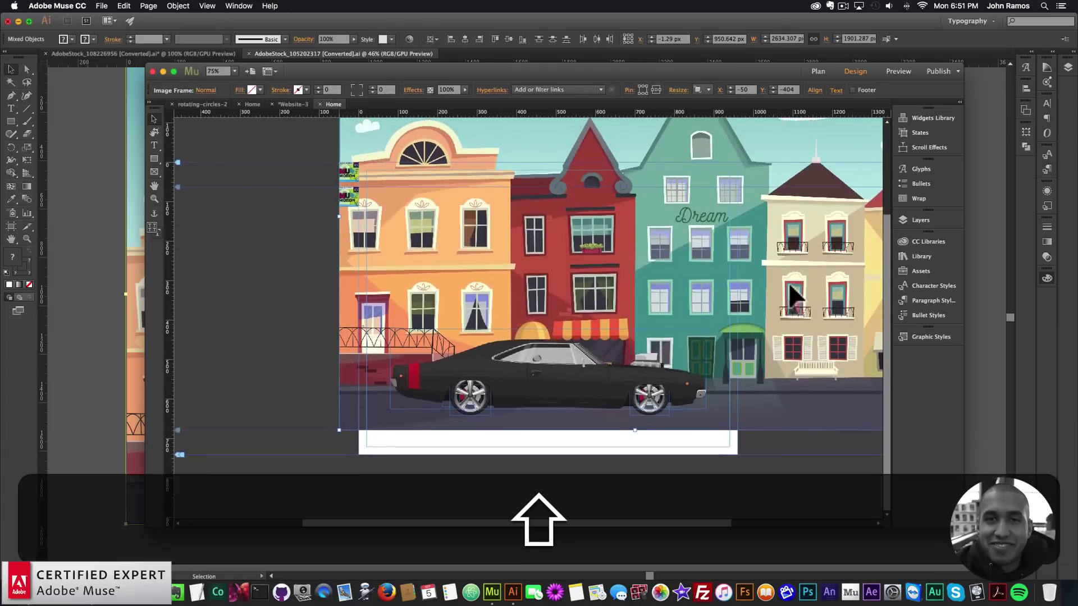
{"action": "scroll", "coordinate": [671, 330], "scroll_direction": "up", "scroll_amount": 1}
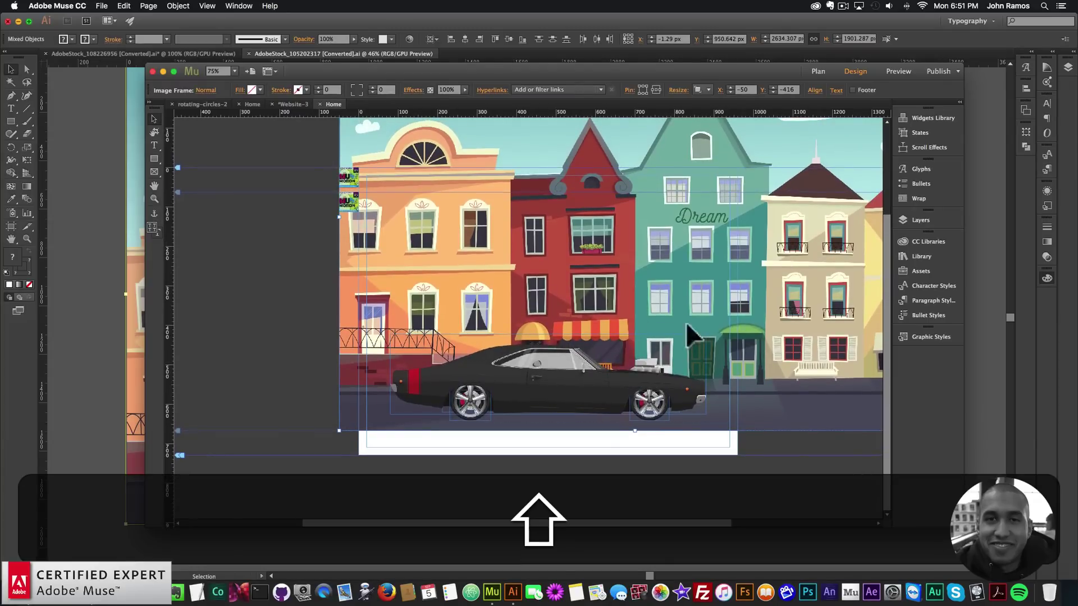
{"action": "scroll", "coordinate": [802, 280], "scroll_direction": "up", "scroll_amount": 1}
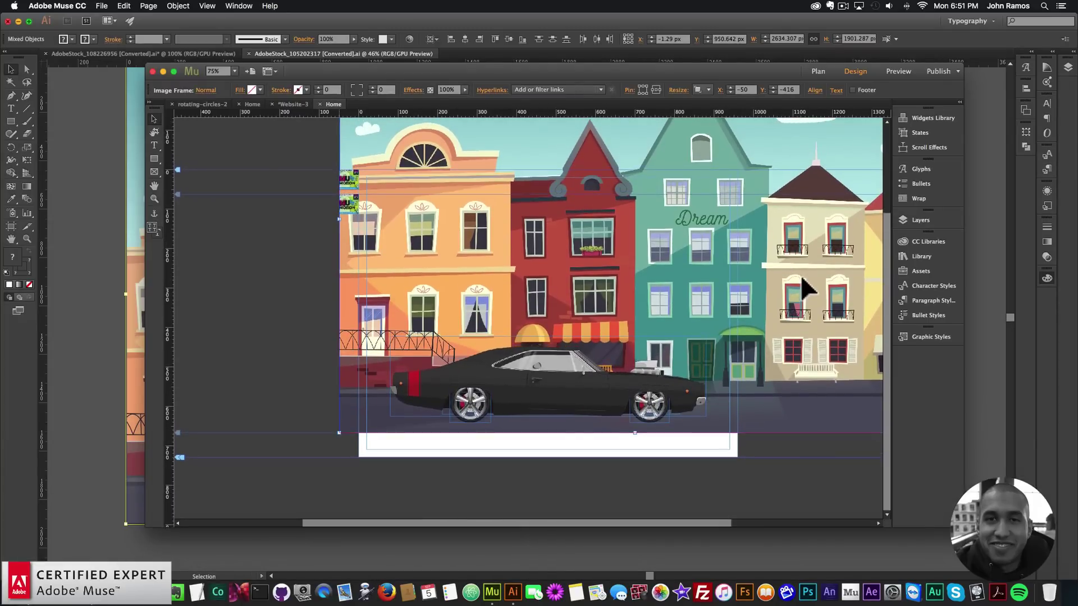
- Preview the page in the browser to examine the car and its wheels against the repositioned street image, and return to Muse
{"action": "scroll", "coordinate": [418, 247], "scroll_direction": "down", "scroll_amount": 1}
{"action": "left_click", "coordinate": [257, 288]}
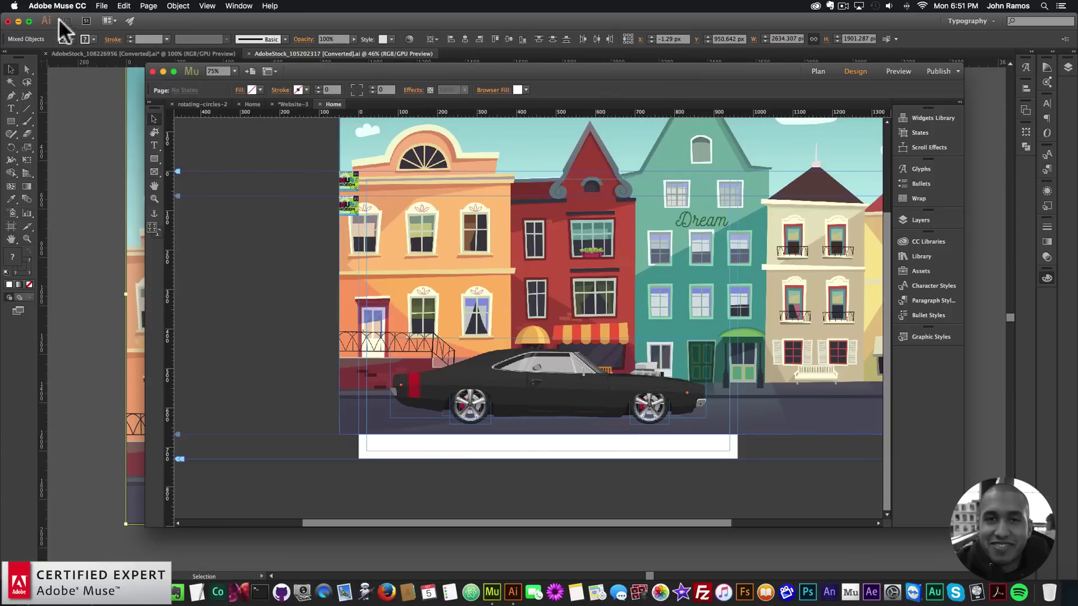
{"action": "left_click", "coordinate": [102, 6]}
{"action": "left_click", "coordinate": [149, 175]}
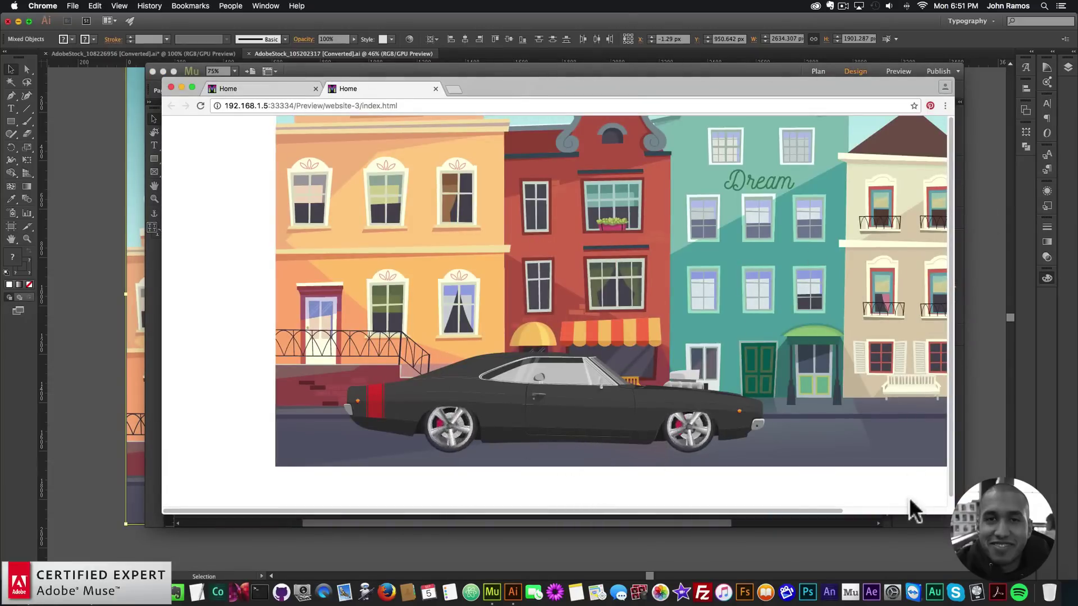
{"action": "left_click_drag", "start_coordinate": [953, 514], "coordinate": [975, 522]}
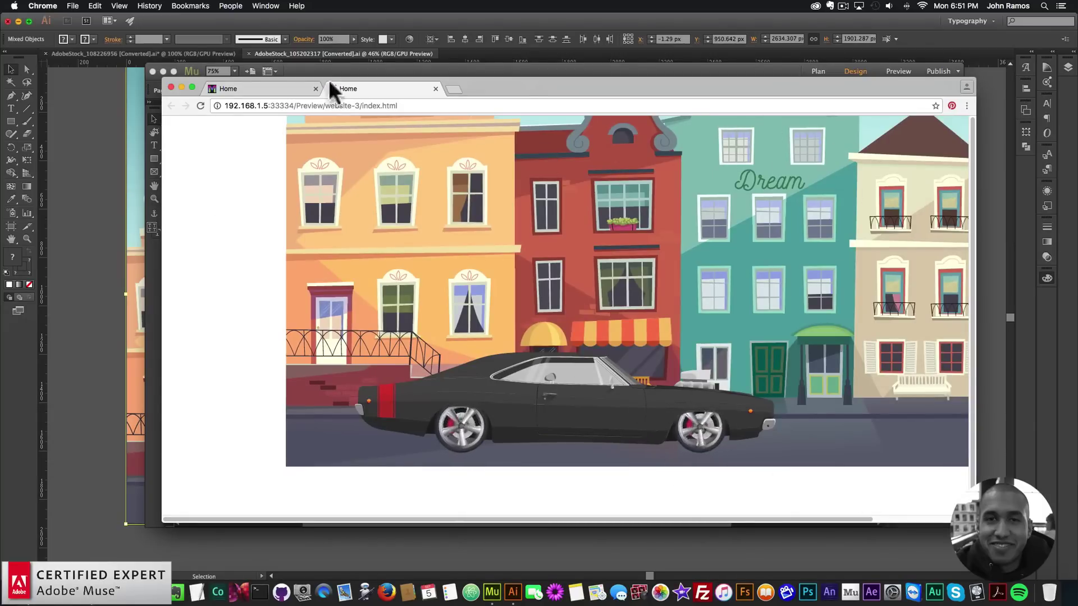
{"action": "left_click", "coordinate": [461, 68]}
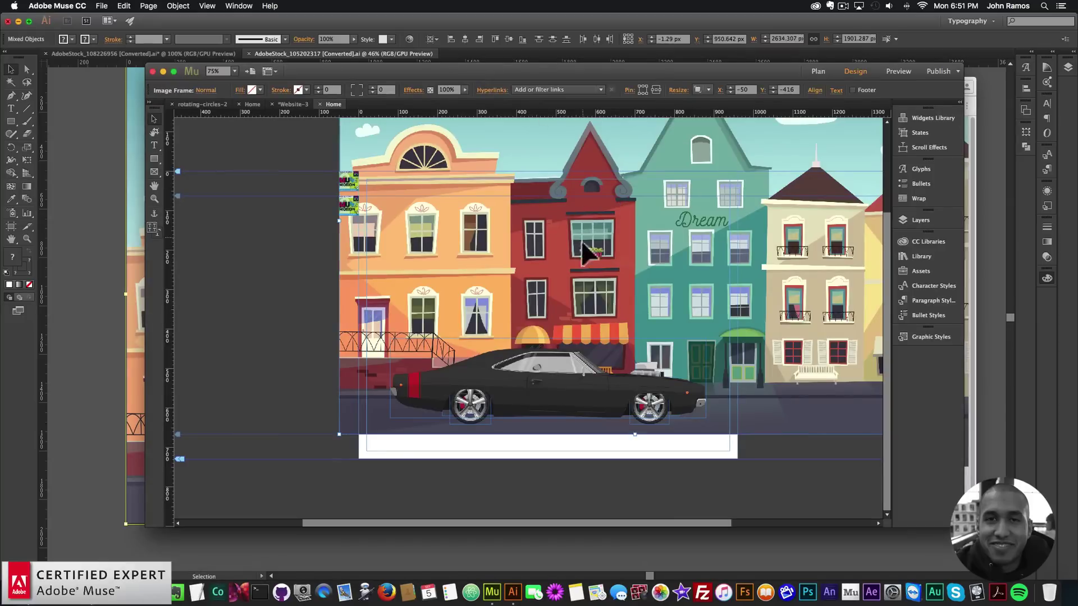
- Nudge the street image sideways behind the car until its X position is -100
{"action": "key", "text": "shift"}
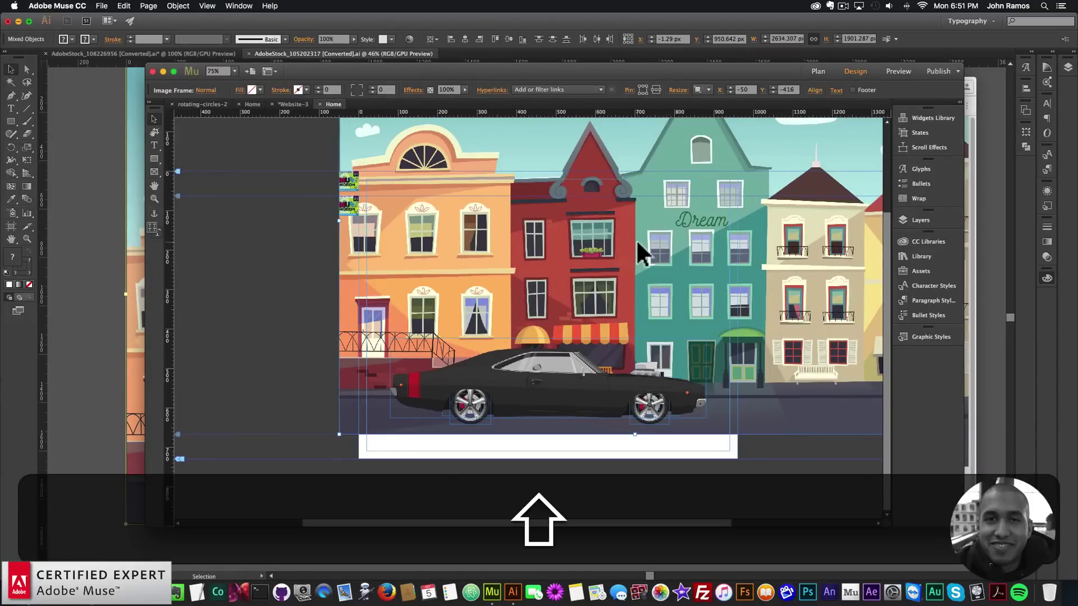
{"action": "key", "text": "shift+Left"}
{"action": "key", "text": "shift+Left"}
{"action": "key", "text": "shift+Left"}
{"action": "key", "text": "shift+Left"}
{"action": "key", "text": "shift+Left"}
{"action": "key", "text": "shift+Left"}
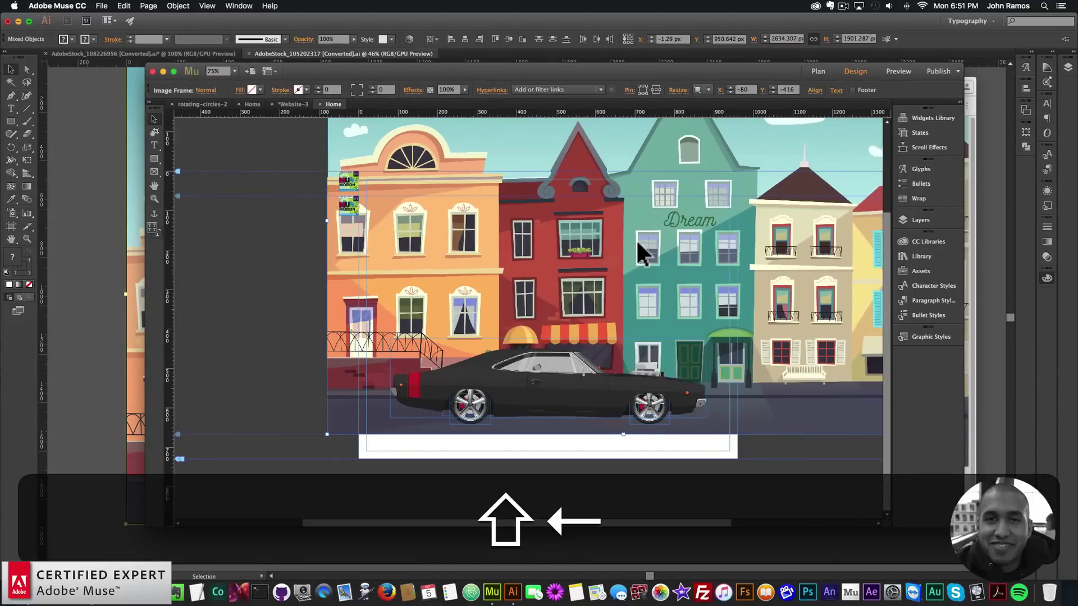
{"action": "key", "text": "shift+Right"}
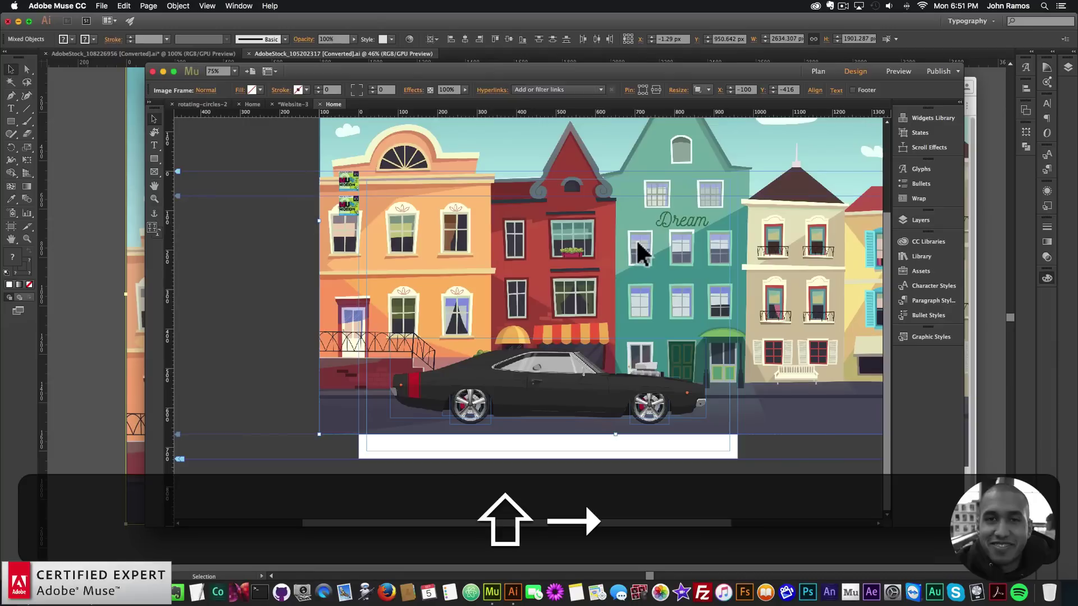
- Duplicate the street image and place the copy directly after the original's right edge, at about X 1380, continuing the street
{"action": "key", "text": "super+minus"}
{"action": "key", "text": "super+minus"}
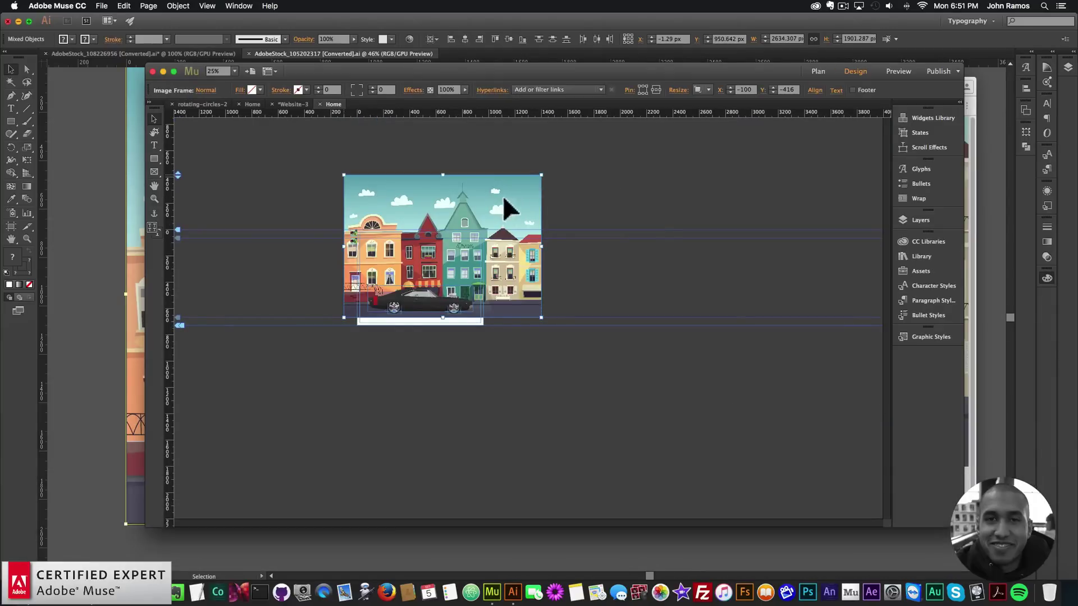
{"action": "key", "text": "super+c"}
{"action": "key", "text": "super+v"}
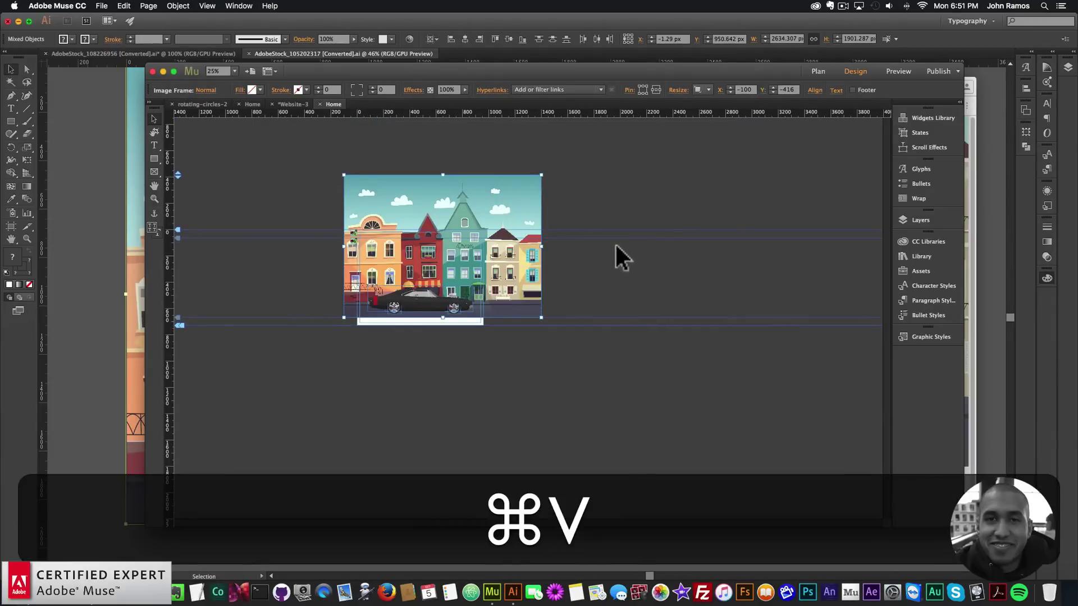
{"action": "left_click_drag", "start_coordinate": [523, 324], "coordinate": [627, 259]}
{"action": "key", "text": "shift+Left"}
{"action": "key", "text": "shift+Left"}
{"action": "key", "text": "shift+Left"}
{"action": "key", "text": "shift+Right"}
{"action": "key", "text": "shift+Left"}
{"action": "key", "text": "shift+Left"}
{"action": "key", "text": "shift+Right"}
{"action": "key", "text": "shift+Right"}
- Send the duplicate street image behind the original street image and deselect it
{"action": "right_click", "coordinate": [620, 206]}
{"action": "mouse_move", "coordinate": [702, 298]}
{"action": "left_click", "coordinate": [758, 305]}
{"action": "left_click", "coordinate": [797, 208]}
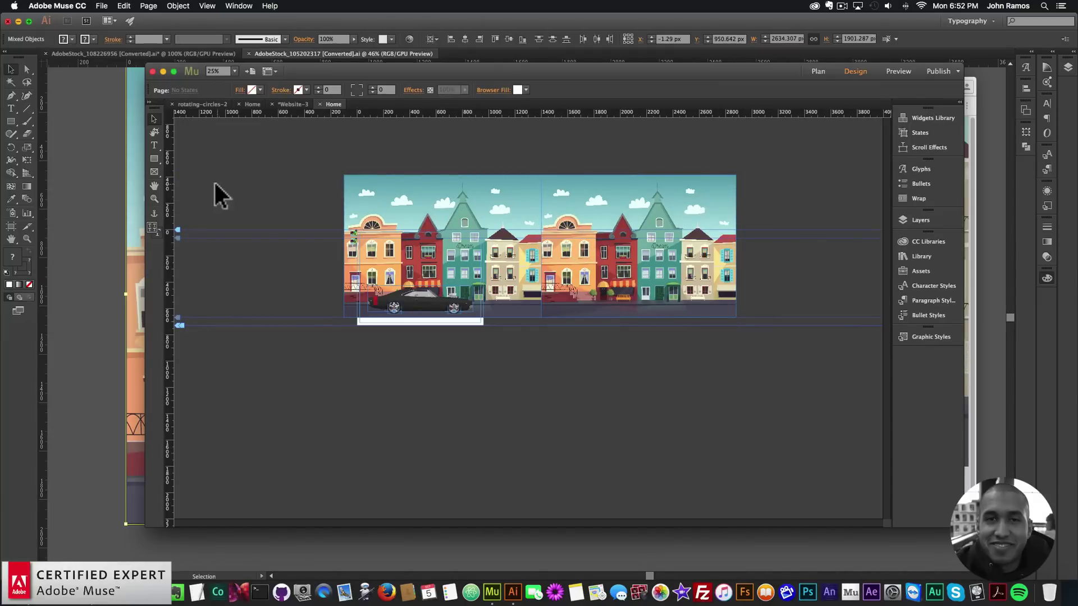
- Create a graphic style named motion2 from the original street image behind the car
{"action": "left_click", "coordinate": [154, 199]}
{"action": "left_click", "coordinate": [445, 217]}
{"action": "left_click", "coordinate": [154, 119]}
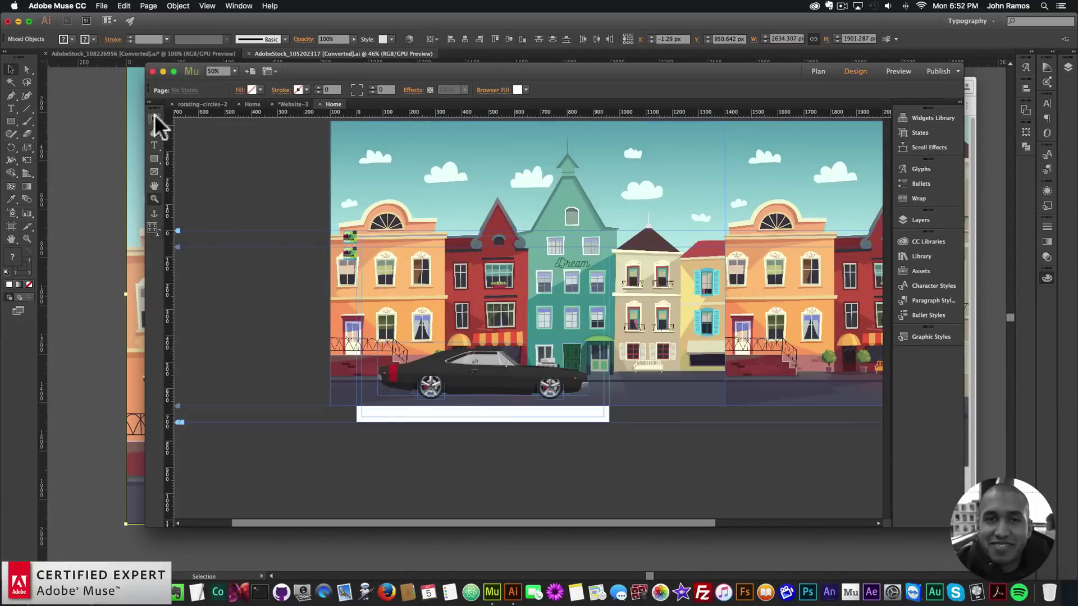
{"action": "left_click", "coordinate": [558, 180]}
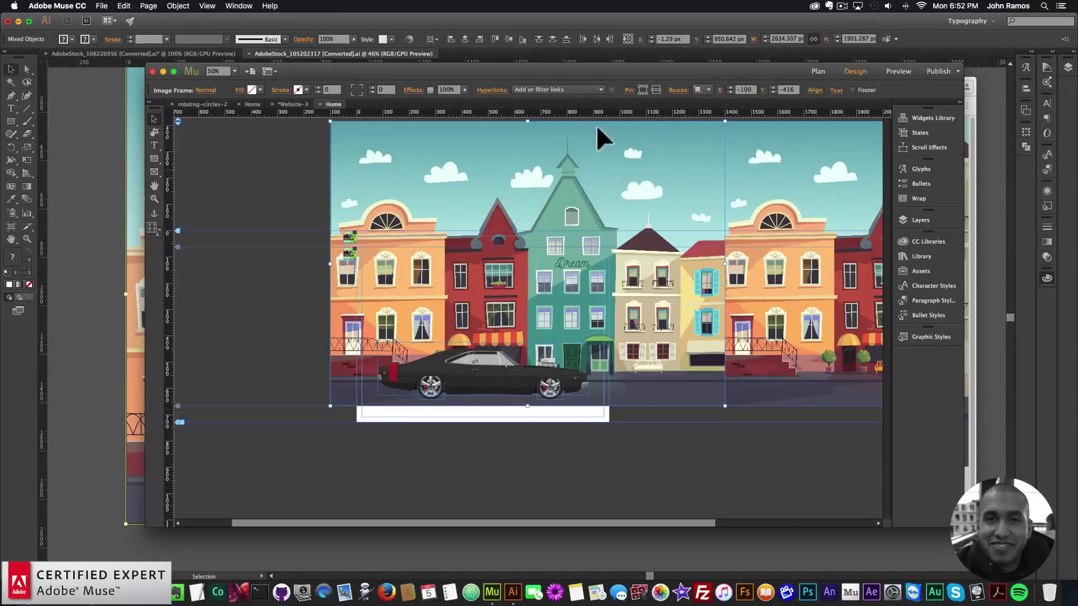
{"action": "left_click", "coordinate": [926, 335]}
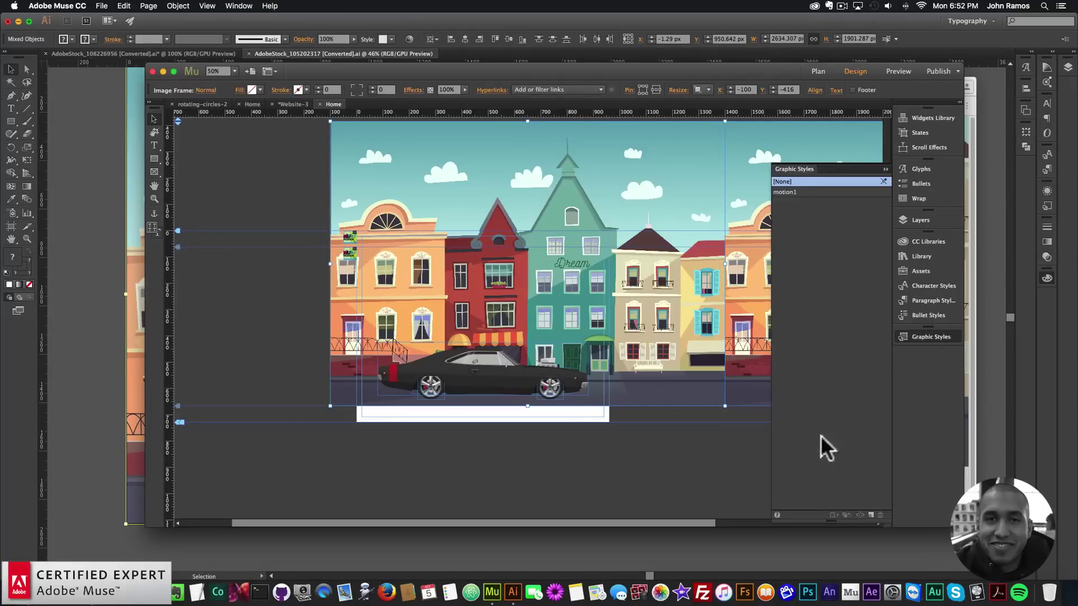
{"action": "double_click", "coordinate": [785, 203]}
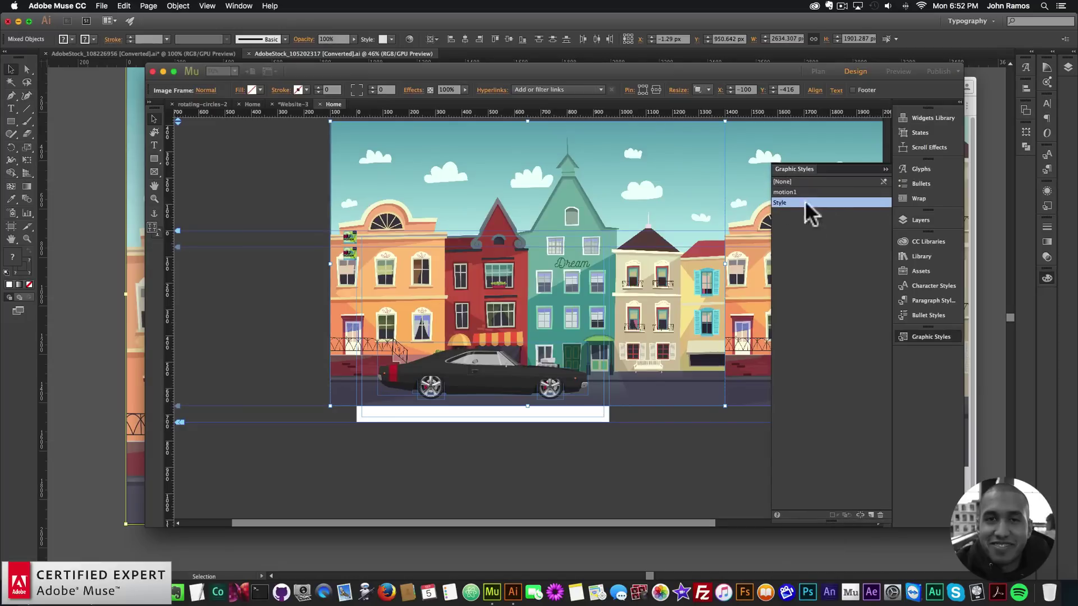
{"action": "type", "text": "motion2"}
{"action": "key", "text": "Return"}
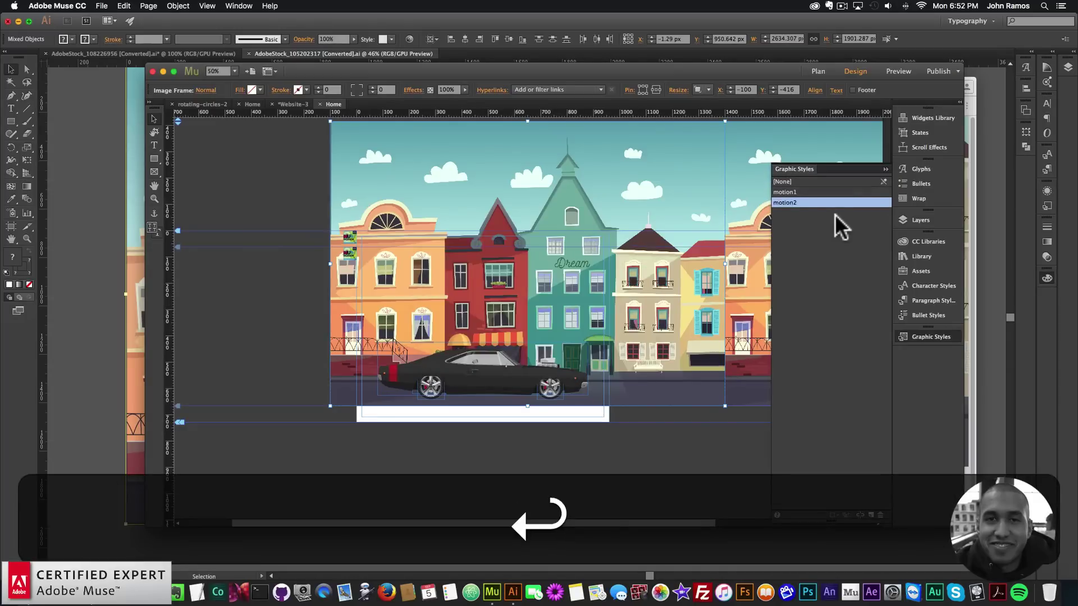
- Apply the motion2 graphic style to the duplicate street image
{"action": "left_click", "coordinate": [753, 150]}
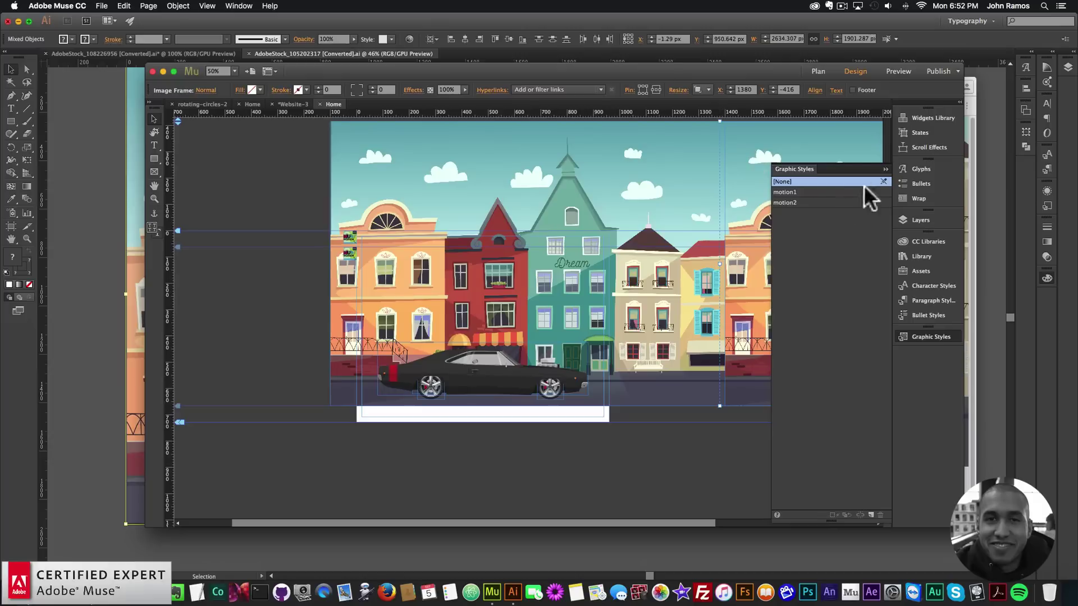
{"action": "left_click", "coordinate": [795, 200]}
{"action": "left_click", "coordinate": [940, 335]}
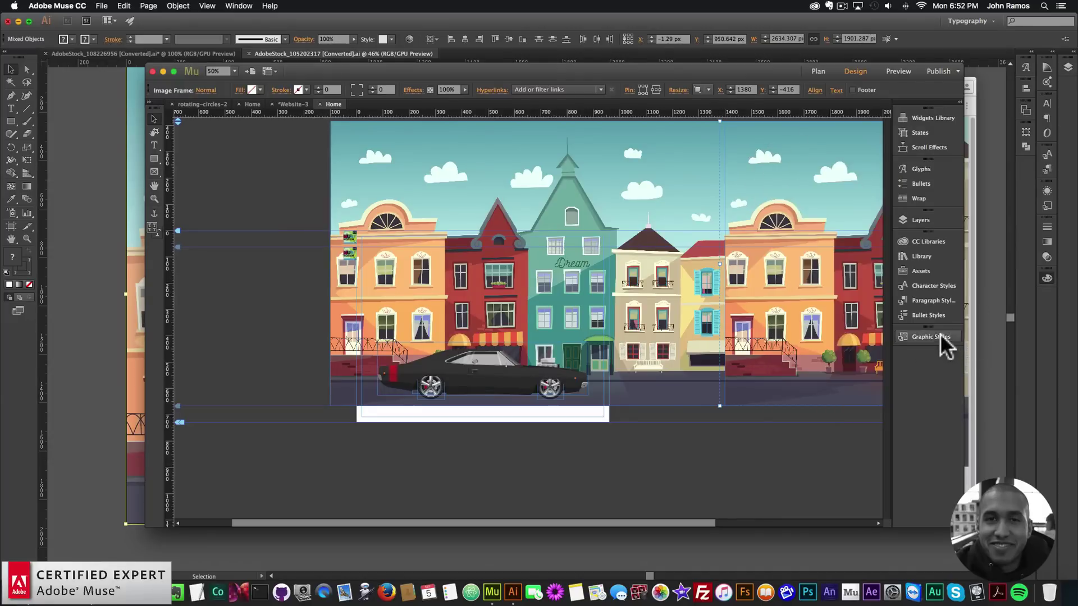
- Move both Muse Motion widgets together off the street image, to about X -183, Y 0
{"action": "left_click", "coordinate": [348, 257]}
{"action": "left_click", "coordinate": [154, 199]}
{"action": "left_click", "coordinate": [337, 245]}
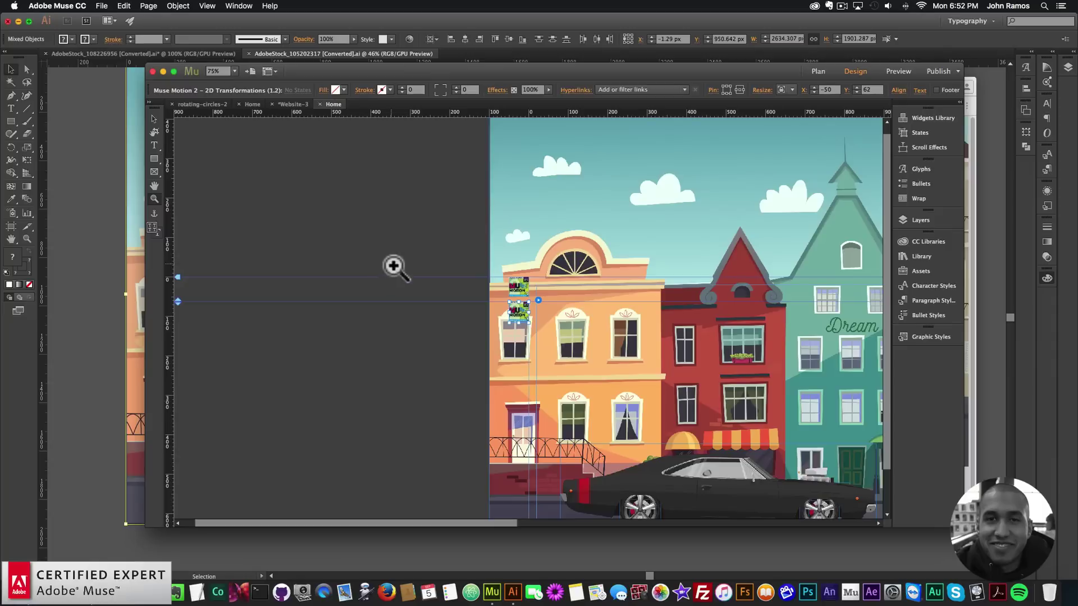
{"action": "key", "text": "super+minus"}
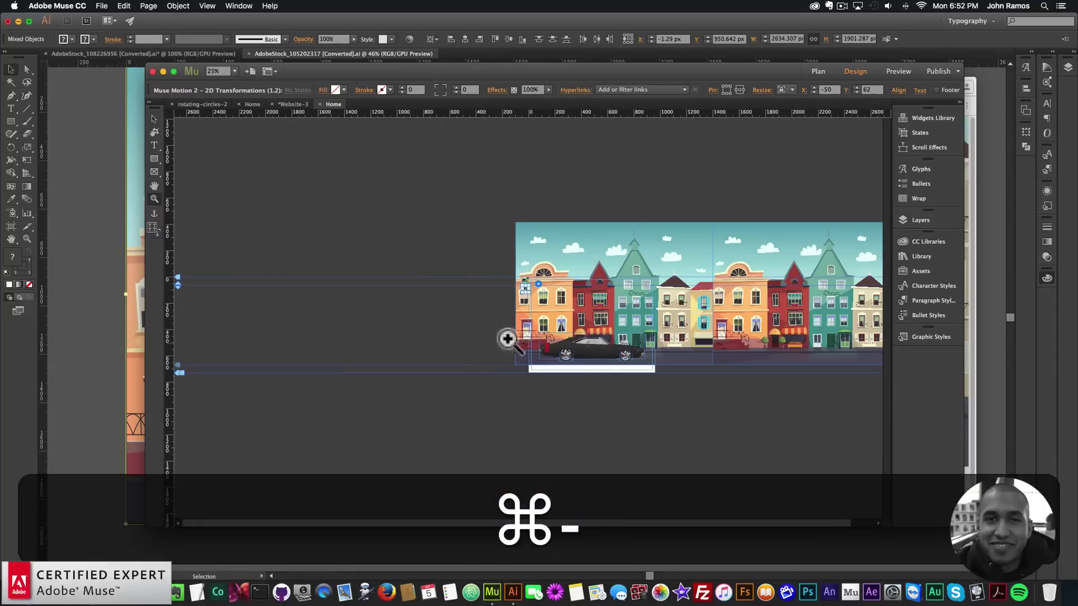
{"action": "left_click", "coordinate": [153, 119]}
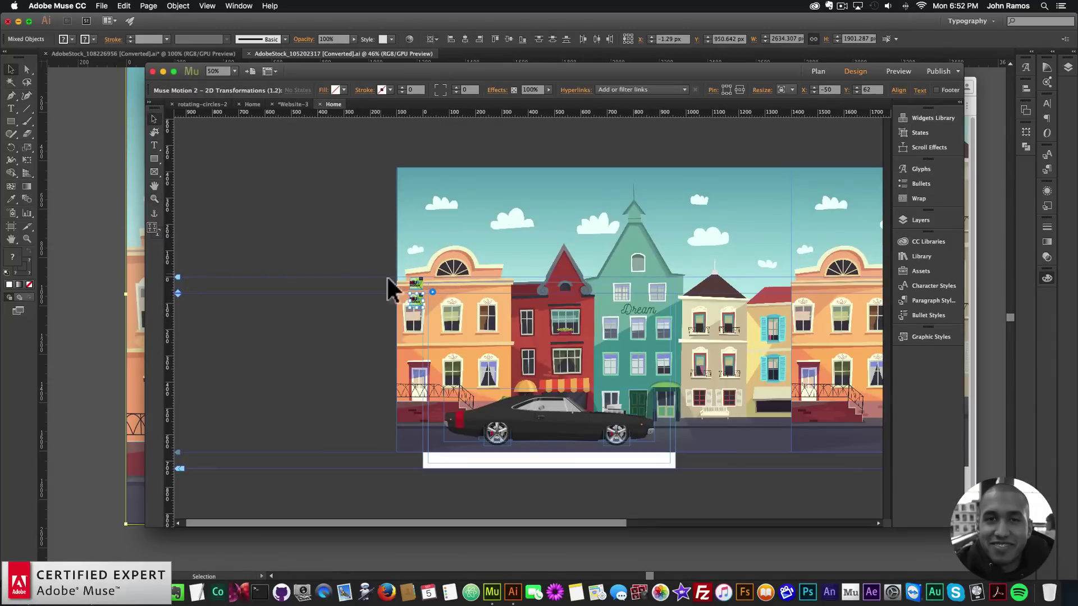
{"action": "left_click", "coordinate": [416, 290], "text": "shift"}
{"action": "left_click_drag", "start_coordinate": [416, 302], "coordinate": [381, 303]}
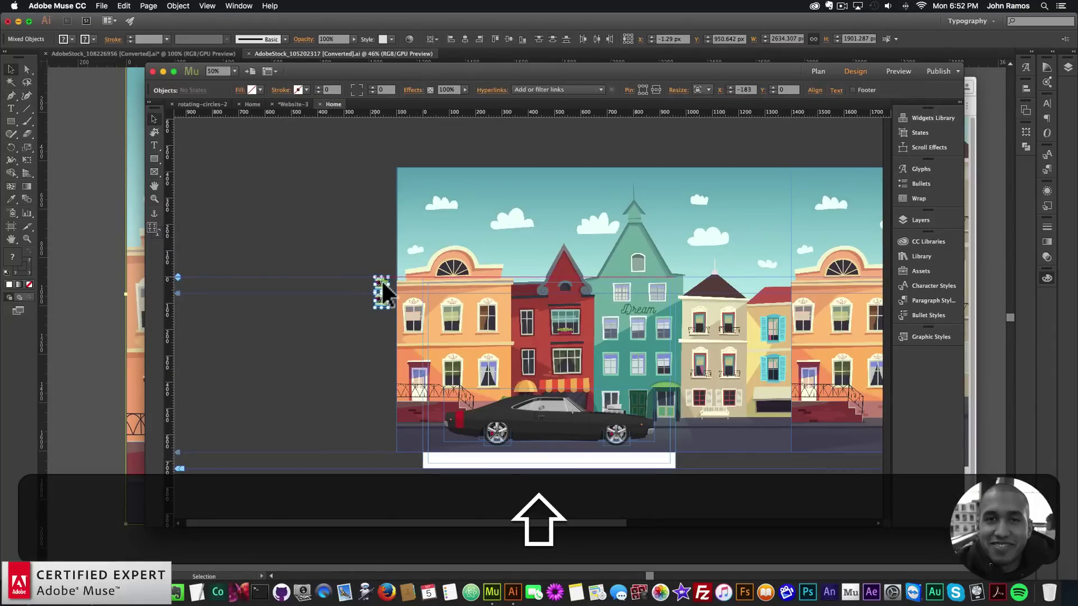
- Paste a third Muse Motion 2 – 2D Transformations widget at about X -183, Y 135 and set its Translate X to -1500
{"action": "key", "text": "super+v"}
{"action": "left_click_drag", "start_coordinate": [527, 320], "coordinate": [378, 315]}
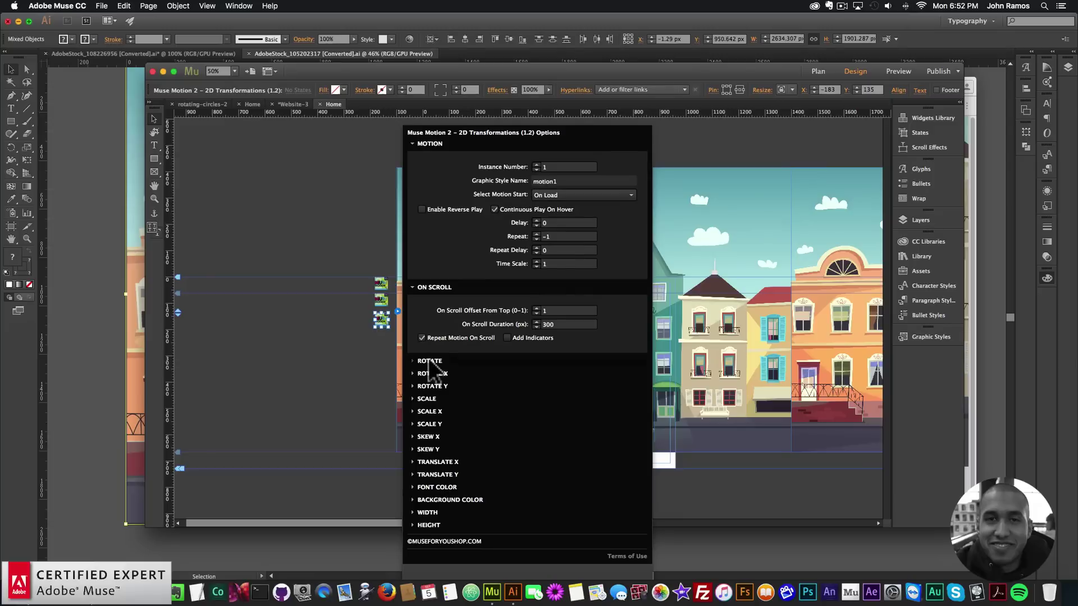
{"action": "left_click", "coordinate": [429, 361]}
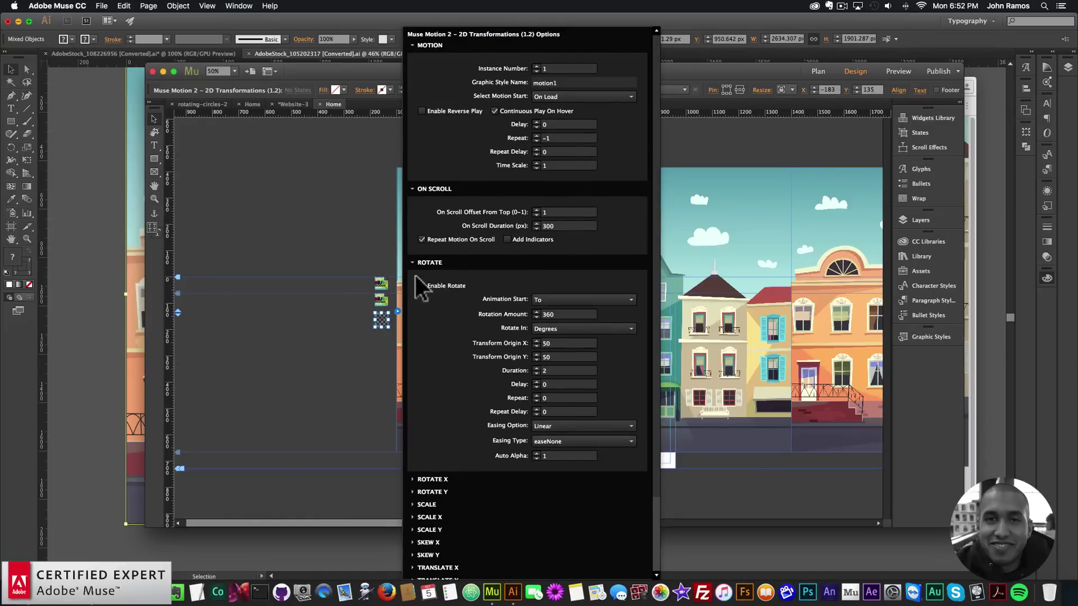
{"action": "left_click", "coordinate": [429, 263]}
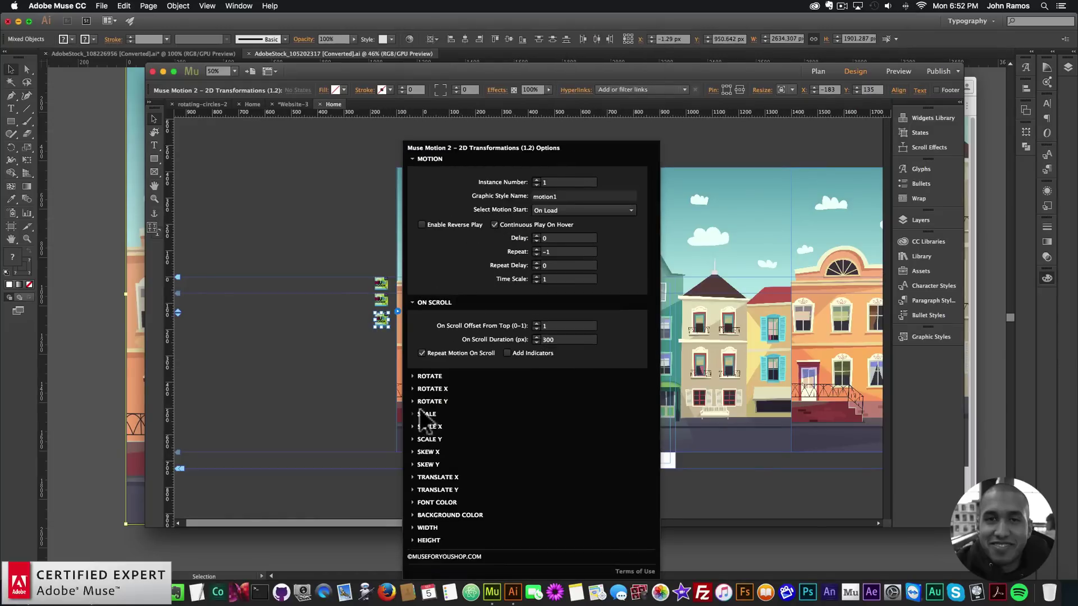
{"action": "left_click", "coordinate": [438, 477]}
{"action": "left_click", "coordinate": [556, 416]}
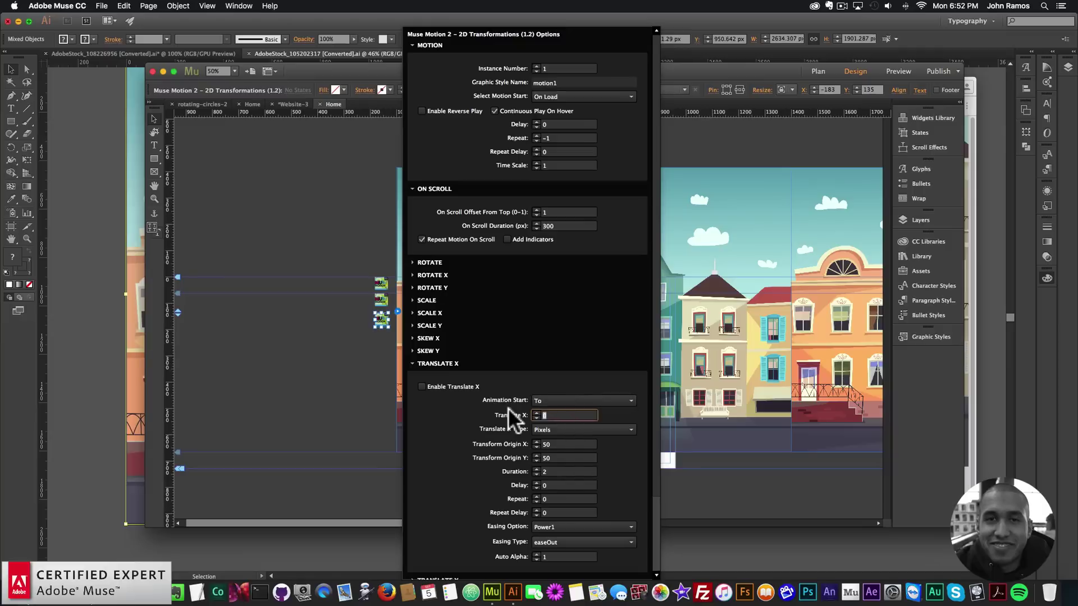
{"action": "type", "text": "-1500"}
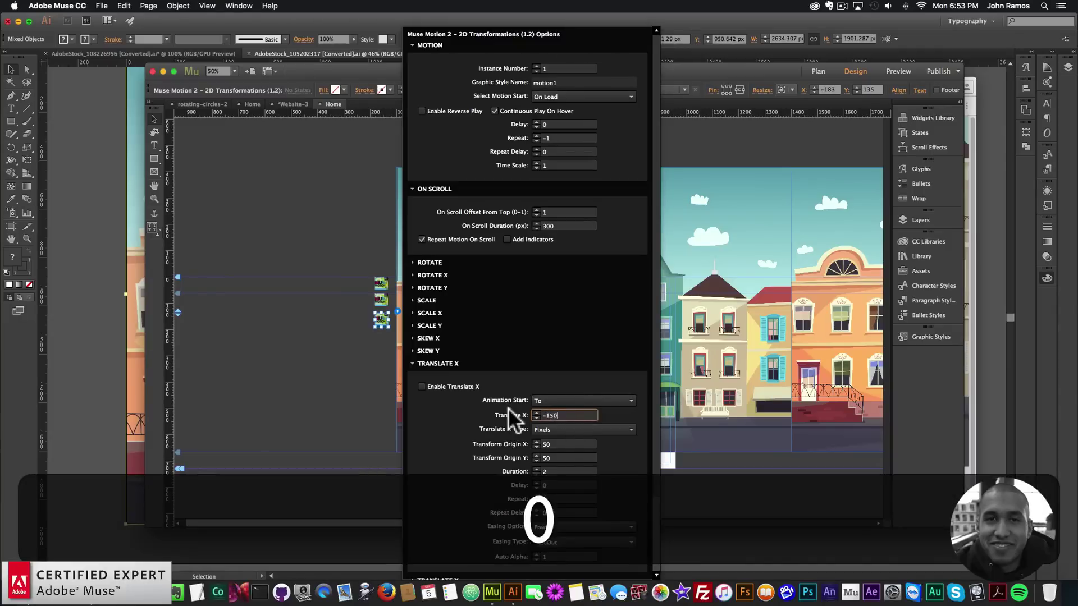
{"action": "key", "text": "Return"}
{"action": "left_click", "coordinate": [324, 206]}
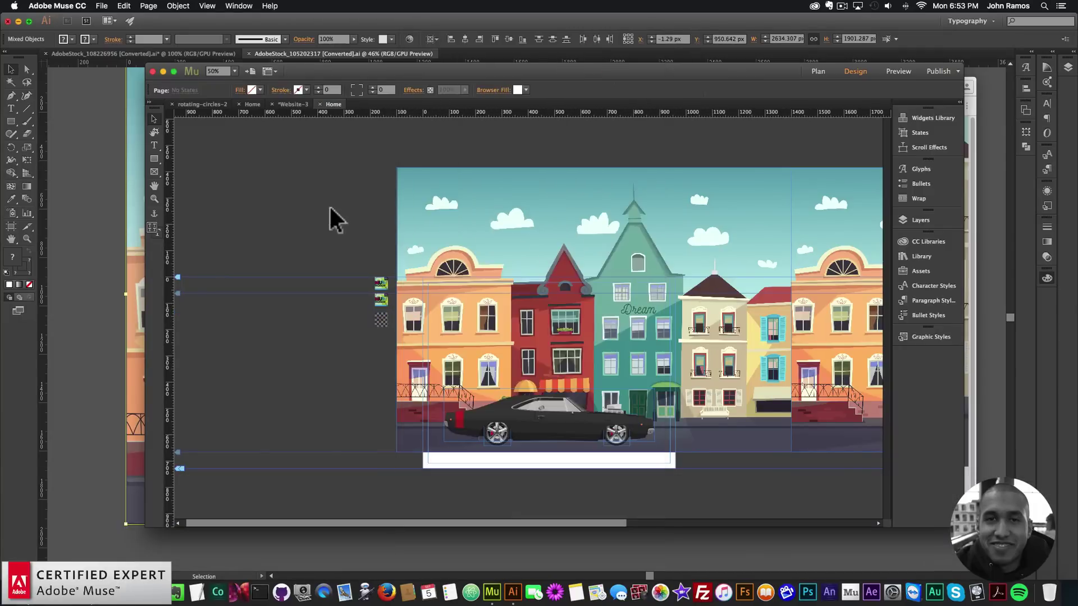
- Check the street image's width, and set the third widget's Translate X easing to Linear with type easeNone
{"action": "left_click", "coordinate": [601, 217]}
{"action": "left_click", "coordinate": [688, 89]}
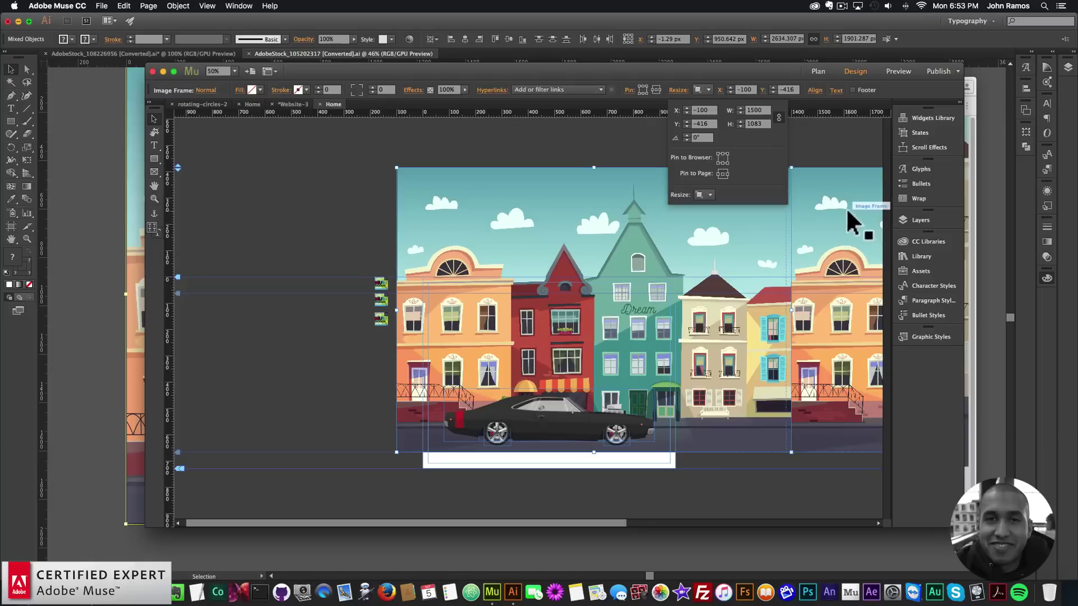
{"action": "left_click", "coordinate": [381, 319]}
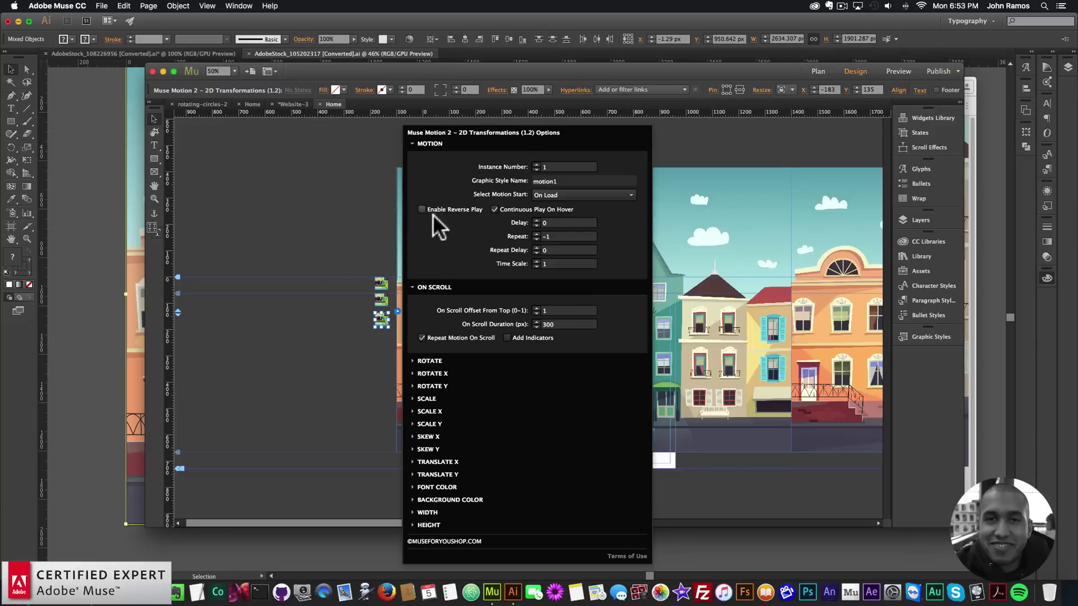
{"action": "left_click", "coordinate": [433, 462]}
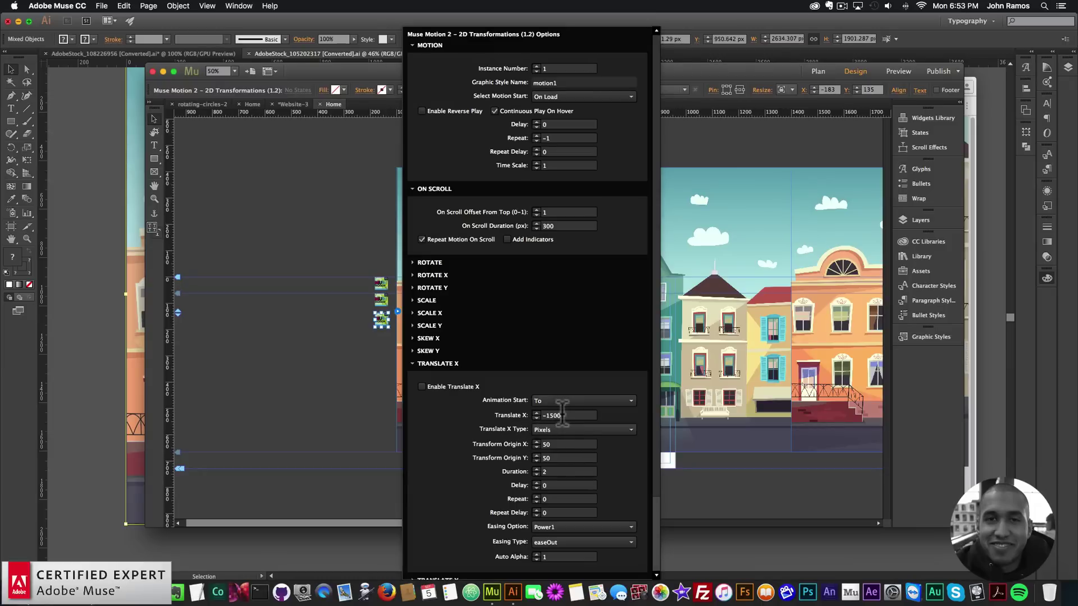
{"action": "left_click", "coordinate": [557, 525]}
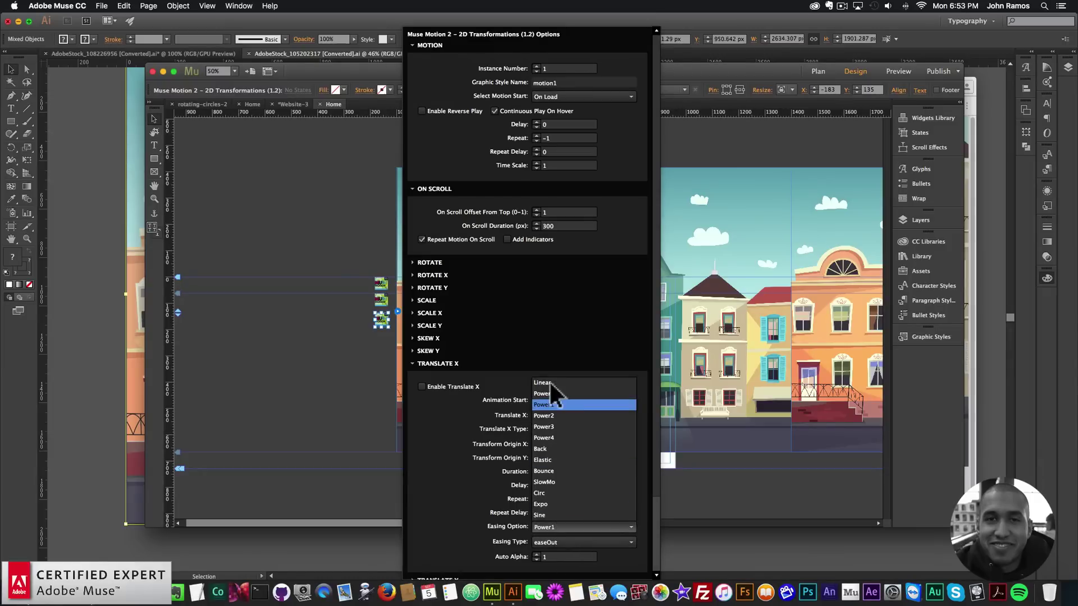
{"action": "left_click", "coordinate": [551, 391]}
{"action": "left_click", "coordinate": [558, 541]}
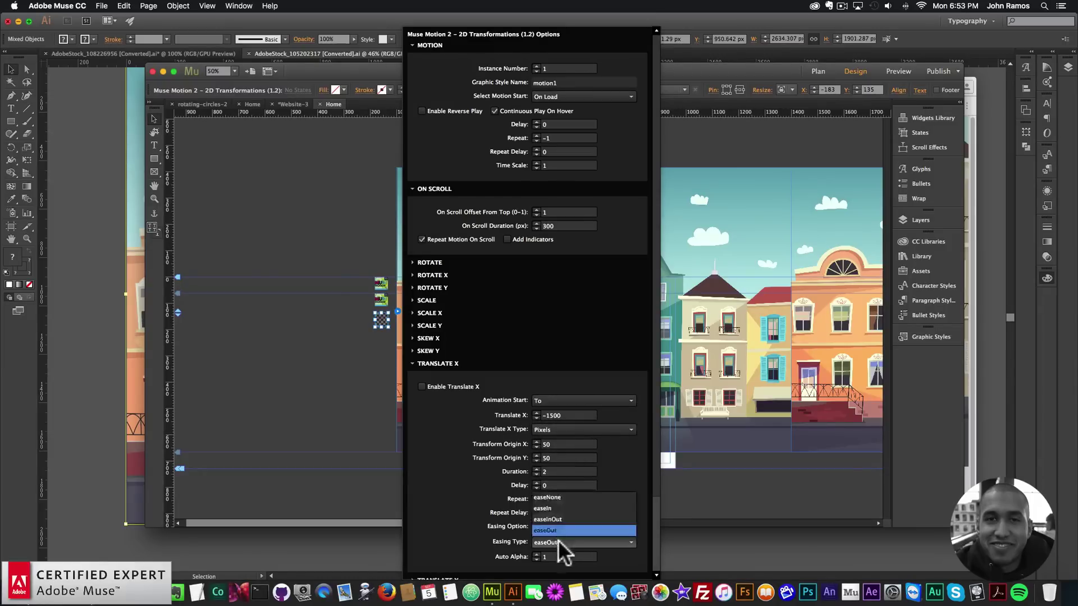
{"action": "left_click", "coordinate": [551, 497]}
{"action": "left_click", "coordinate": [301, 373]}
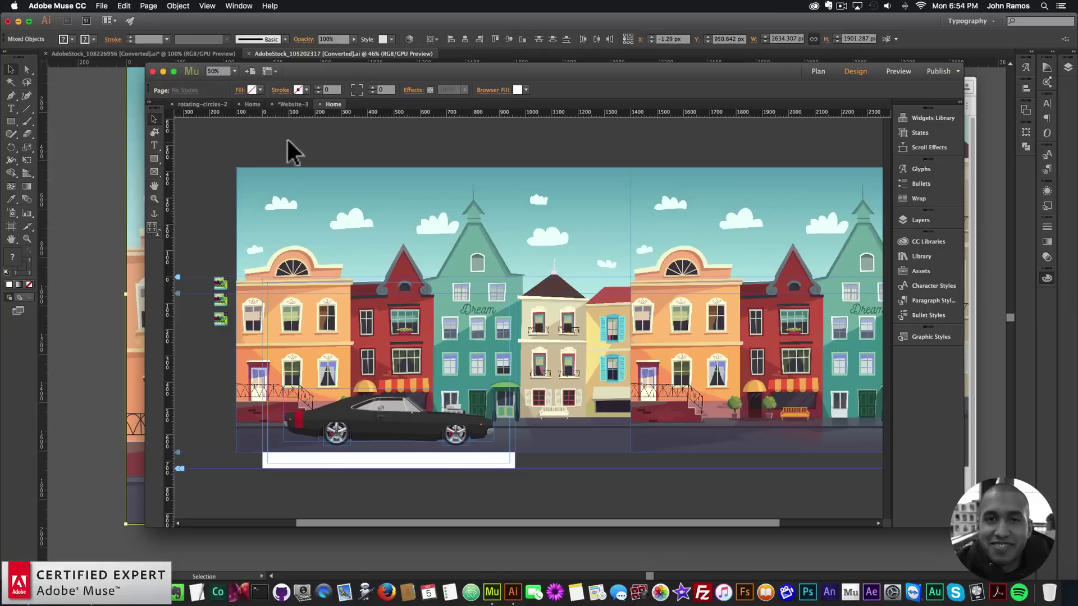
- Preview the page in the browser to check the car and the extended street background
{"action": "left_click", "coordinate": [102, 7]}
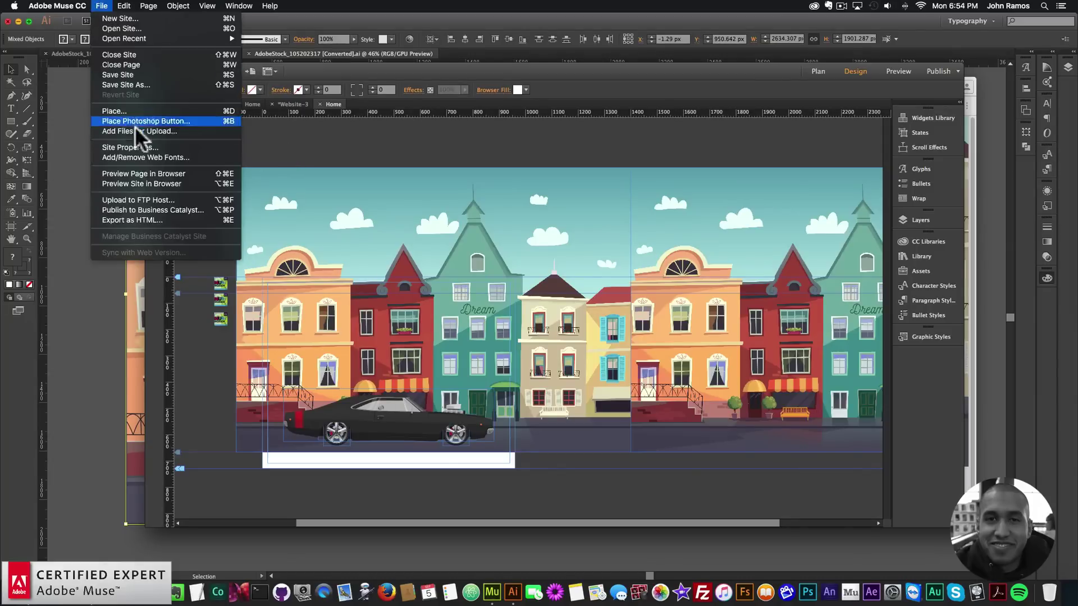
{"action": "left_click", "coordinate": [135, 174]}
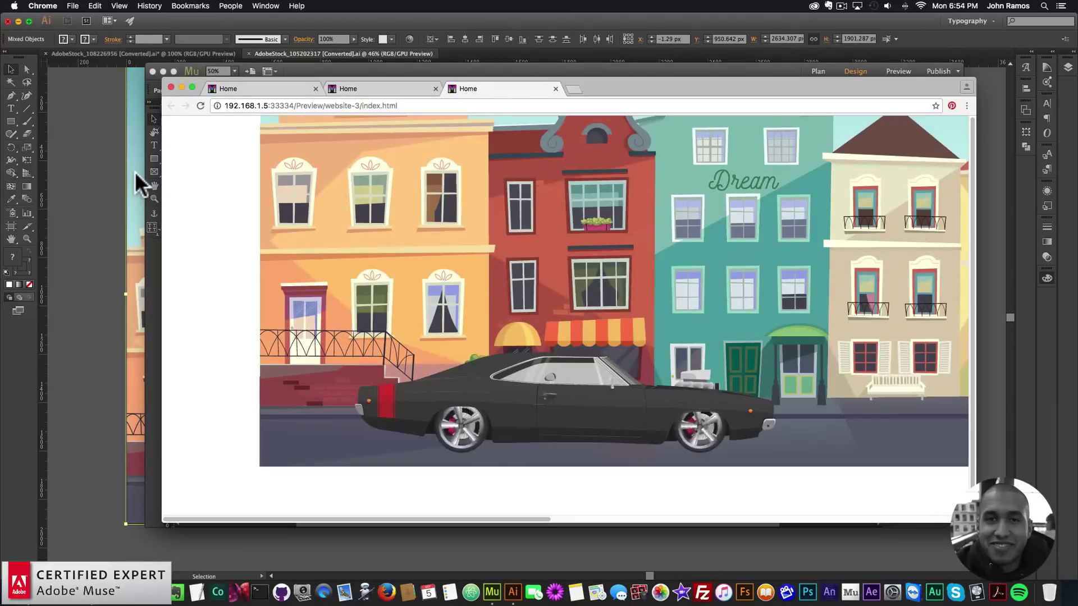
- Switch back to Adobe Muse and set the third Muse Motion 2 widget's graphic style name to motion2
{"action": "left_click", "coordinate": [507, 15]}
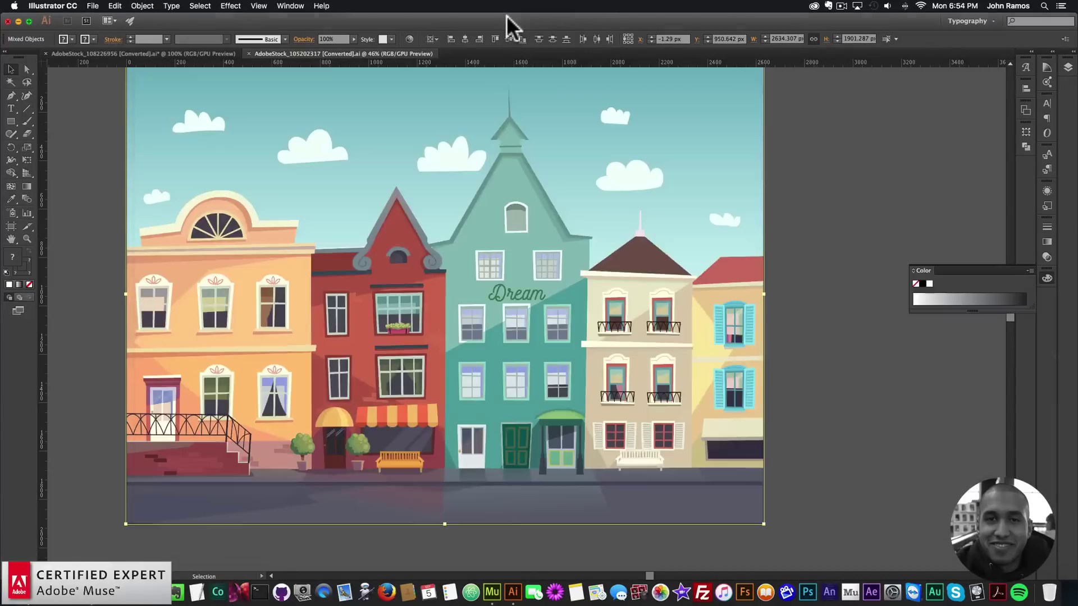
{"action": "left_click", "coordinate": [491, 592]}
{"action": "left_click", "coordinate": [473, 214]}
{"action": "left_click", "coordinate": [941, 337]}
{"action": "left_click", "coordinate": [941, 337]}
{"action": "left_click", "coordinate": [221, 319]}
{"action": "left_click", "coordinate": [238, 312]}
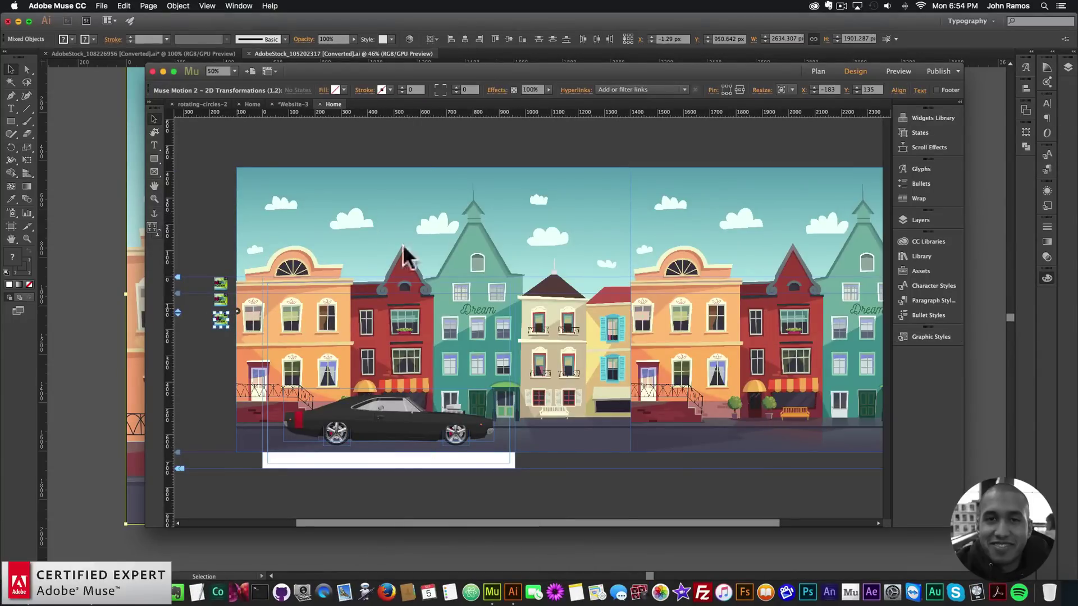
{"action": "key", "text": "BackSpace"}
{"action": "type", "text": "2"}
{"action": "key", "text": "Return"}
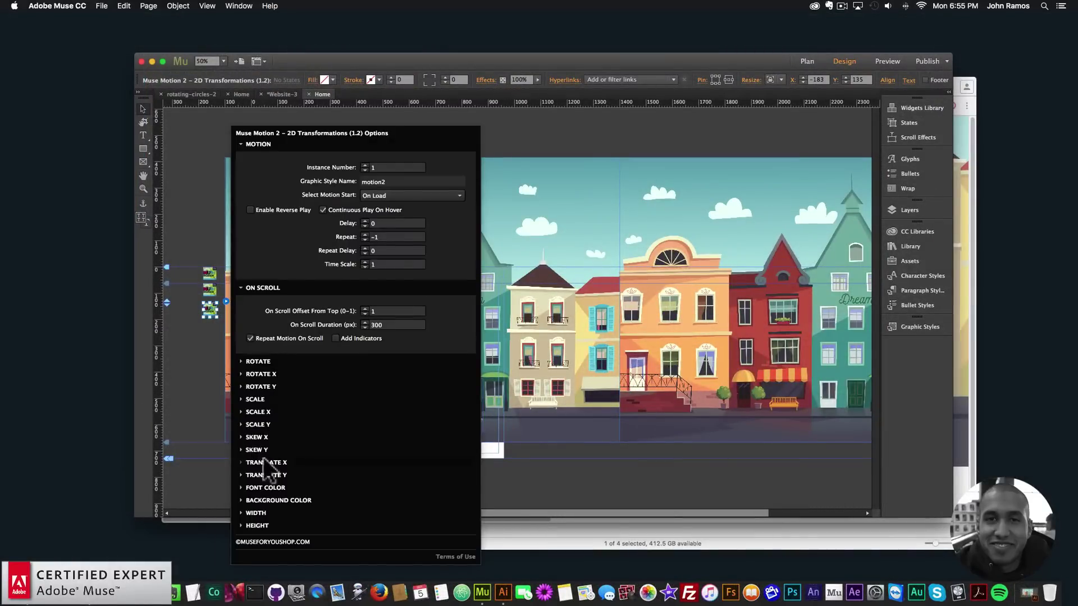
- Review the third widget's Translate X settings, and preview the page in the browser to check the street's motion
{"action": "left_click", "coordinate": [264, 461]}
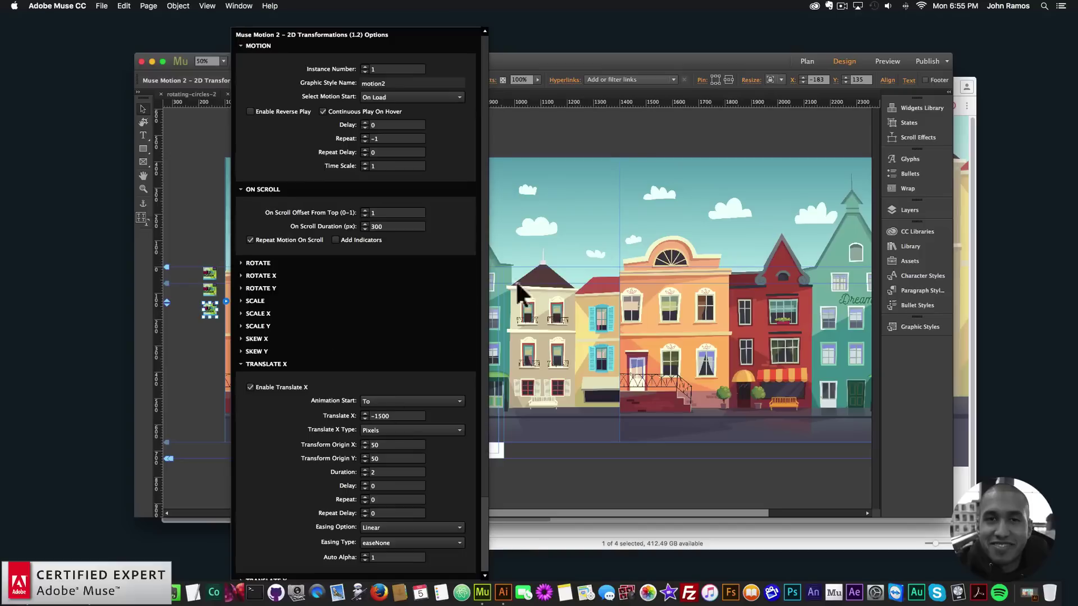
{"action": "left_click", "coordinate": [612, 138]}
{"action": "left_click", "coordinate": [57, 6]}
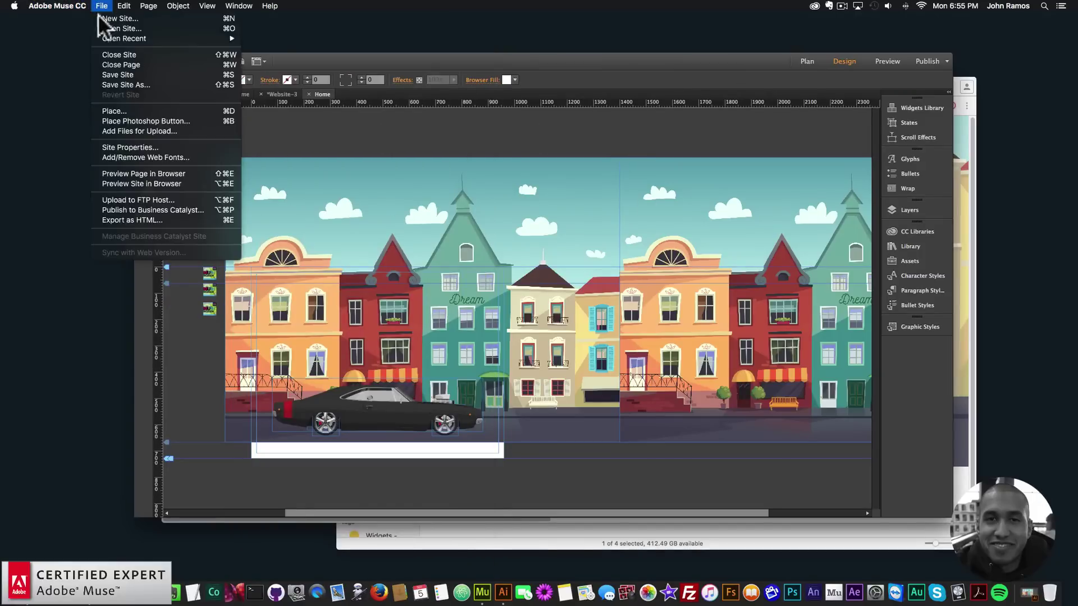
{"action": "left_click", "coordinate": [141, 174]}
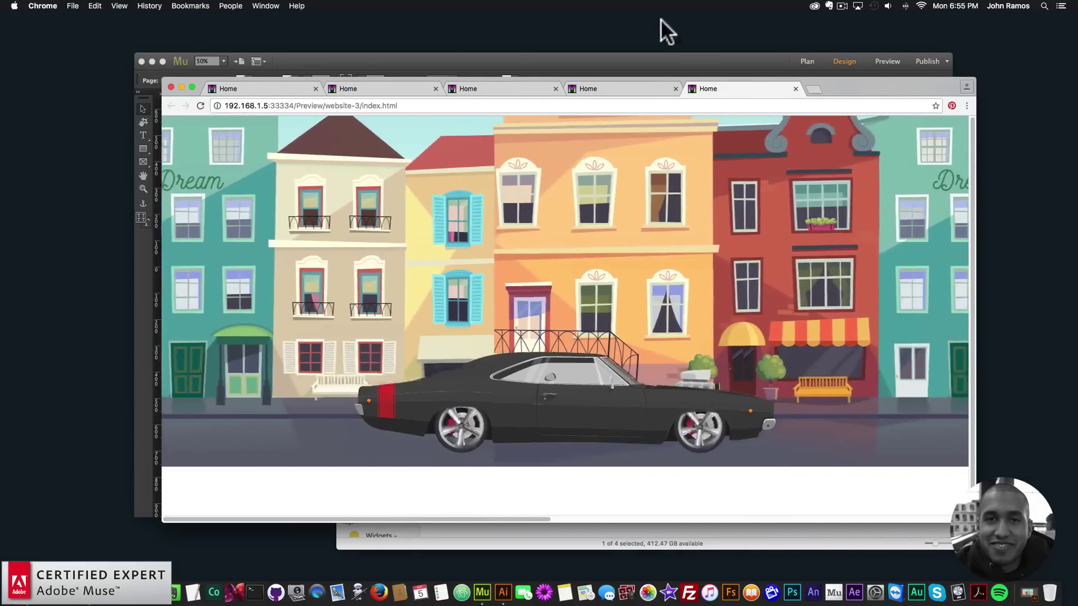
{"action": "left_click", "coordinate": [795, 89]}
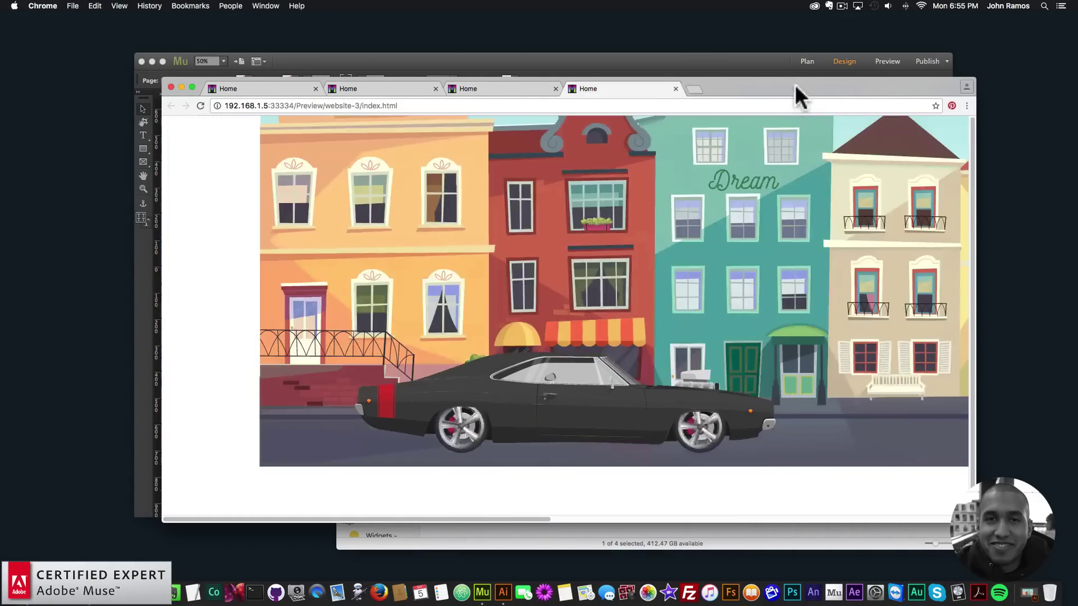
- Set the third Muse Motion 2 widget's Translate X duration to 6
{"action": "left_click", "coordinate": [642, 72]}
{"action": "left_click", "coordinate": [222, 308]}
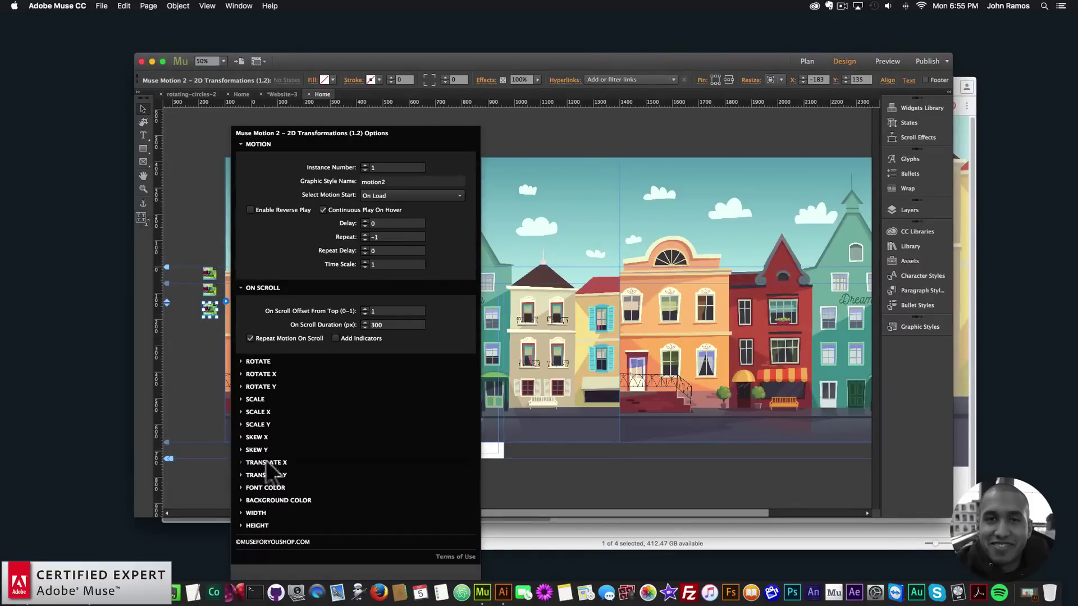
{"action": "left_click", "coordinate": [266, 462]}
{"action": "left_click", "coordinate": [385, 472]}
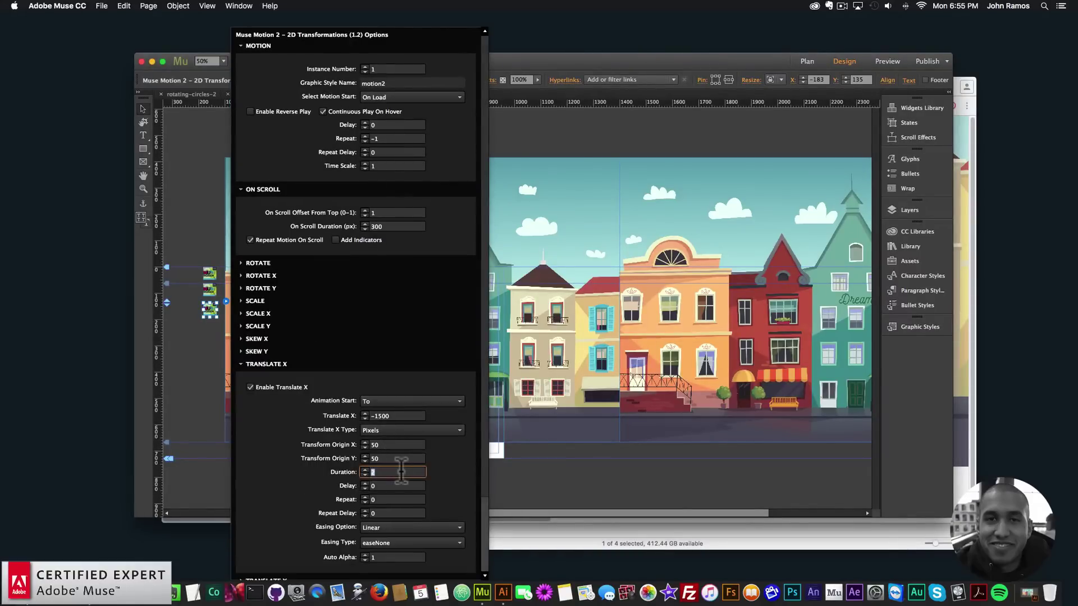
{"action": "type", "text": "6"}
{"action": "key", "text": "Return"}
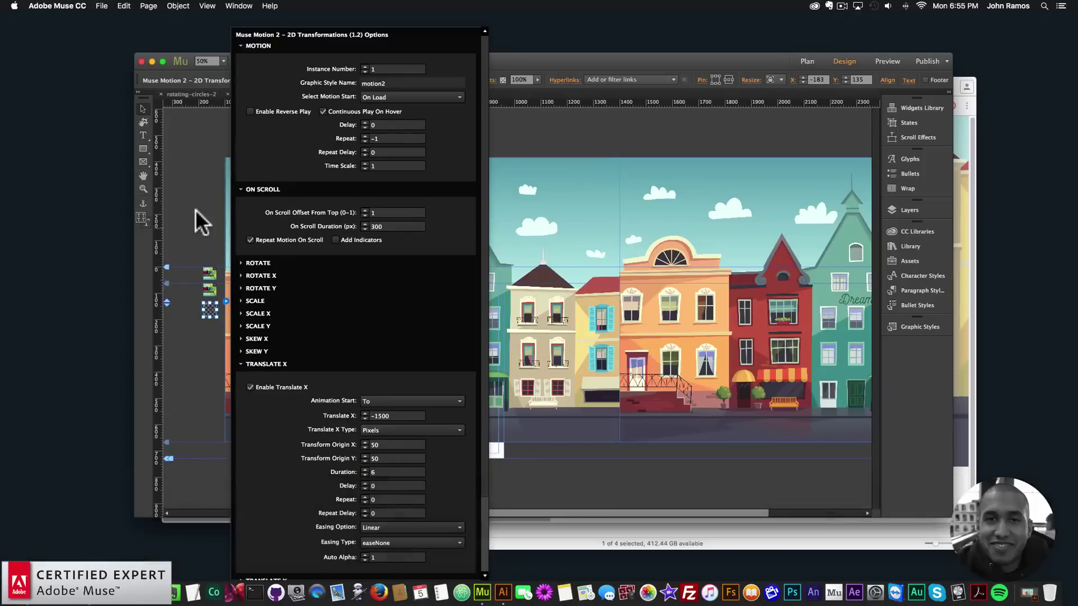
{"action": "left_click", "coordinate": [163, 96]}
- Preview the page in the browser to check the street's scrolling speed, and close the preview window
{"action": "left_click", "coordinate": [101, 6]}
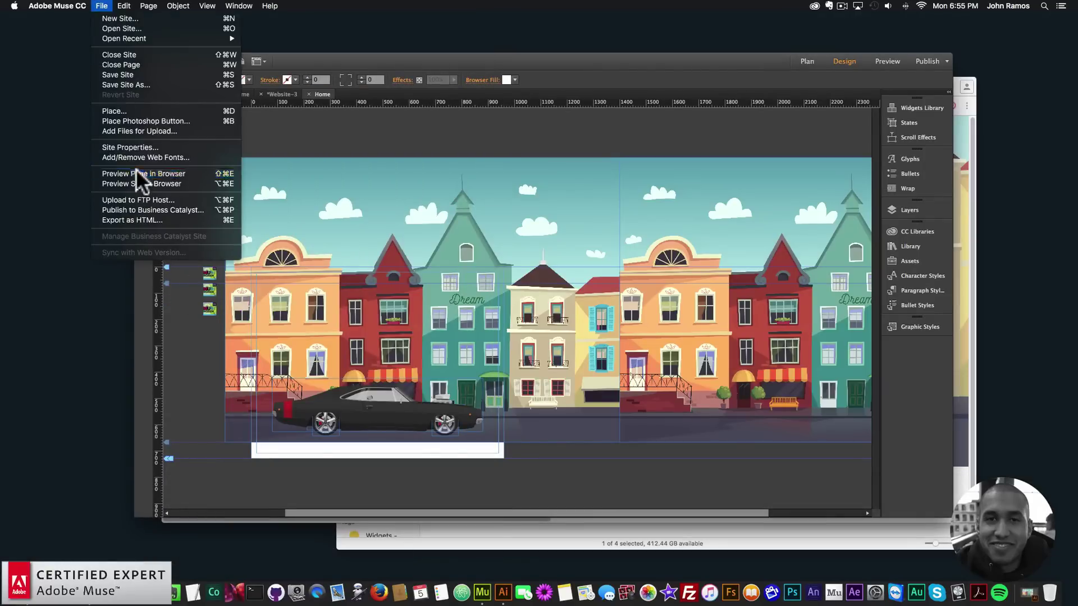
{"action": "left_click", "coordinate": [138, 174]}
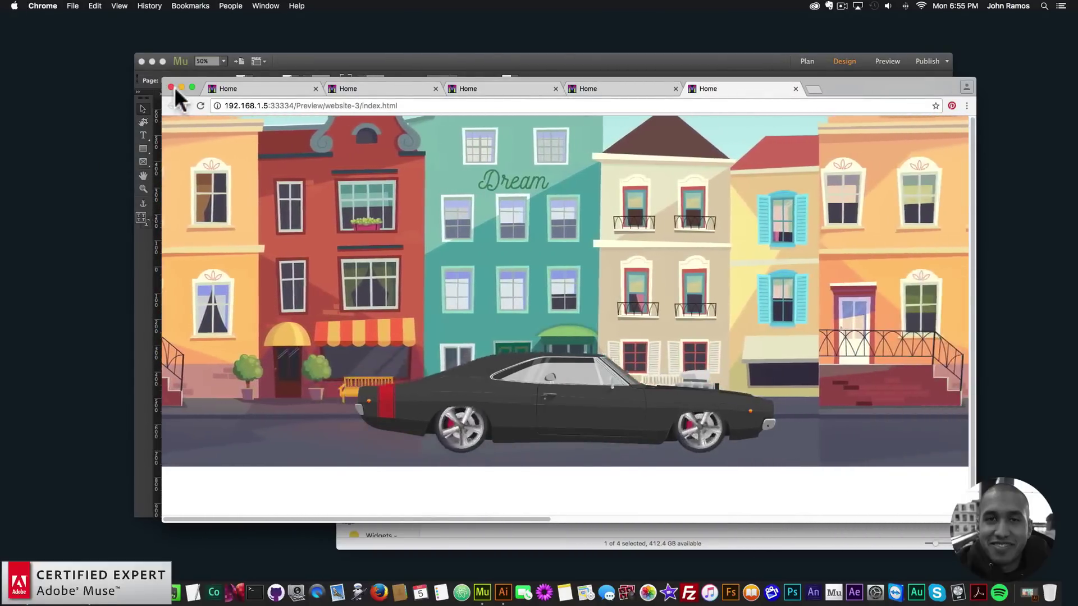
{"action": "left_click", "coordinate": [171, 87]}
- Move both street images together left to X -310, and preview the page in the browser
{"action": "left_click", "coordinate": [714, 270]}
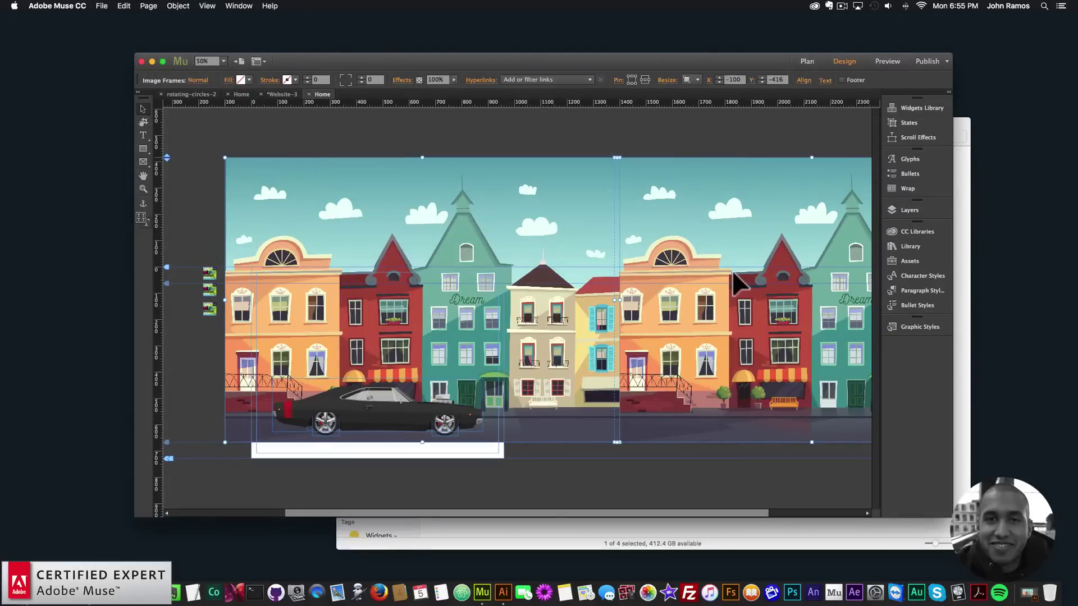
{"action": "key", "text": "shift+Left"}
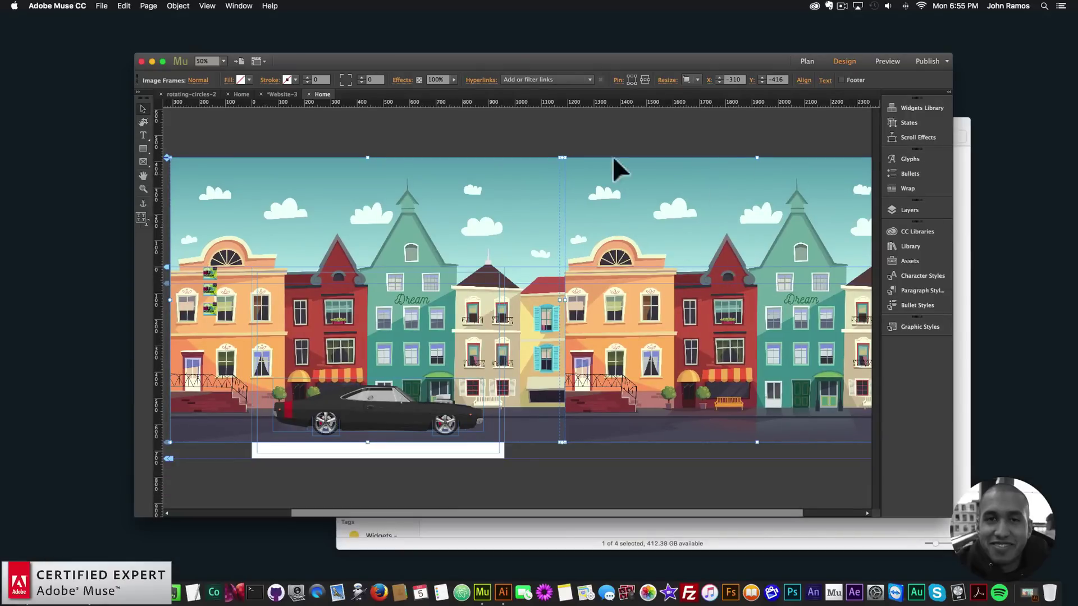
{"action": "left_click", "coordinate": [102, 5]}
{"action": "left_click", "coordinate": [141, 171]}
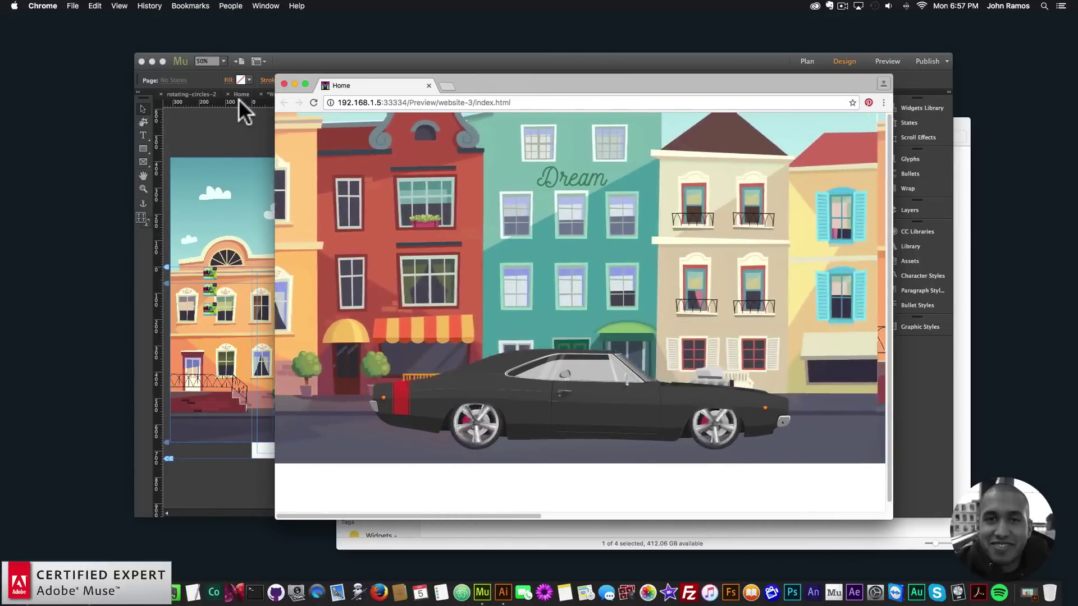
{"action": "left_click", "coordinate": [178, 108]}
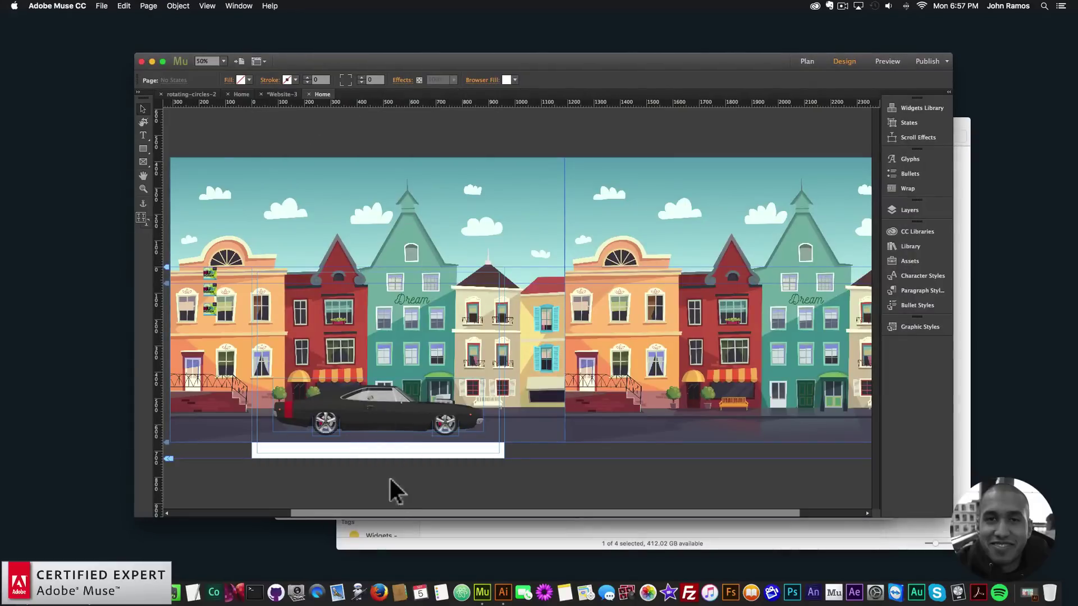
- Set the Time Scale of the motion1 Muse Motion 2 widget at X -183, Y 62 to 2
{"action": "left_click_drag", "start_coordinate": [393, 511], "coordinate": [342, 512]}
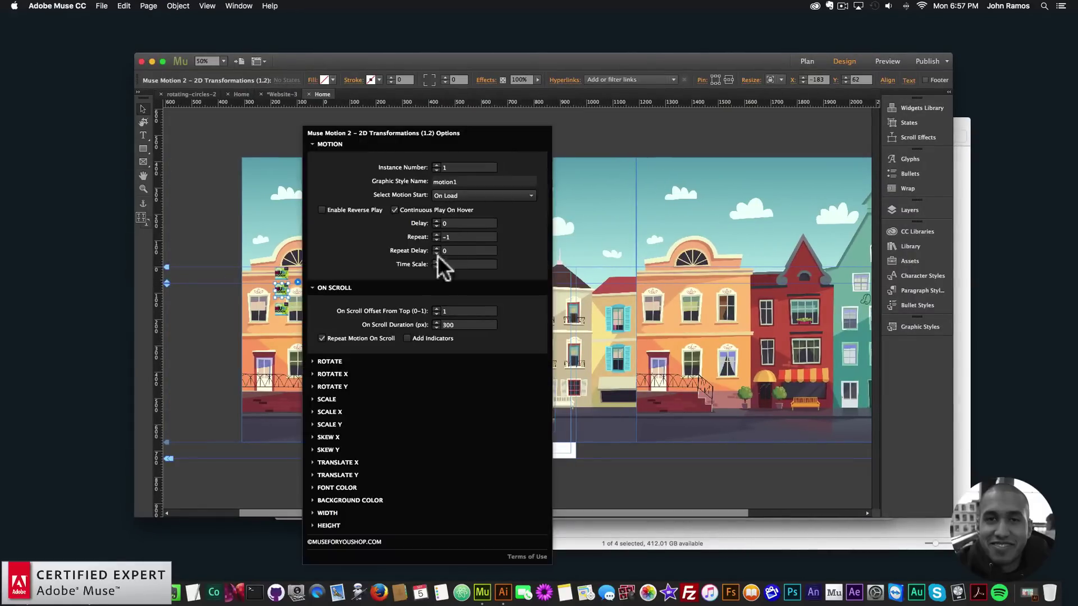
{"action": "type", "text": "2"}
{"action": "key", "text": "Return"}
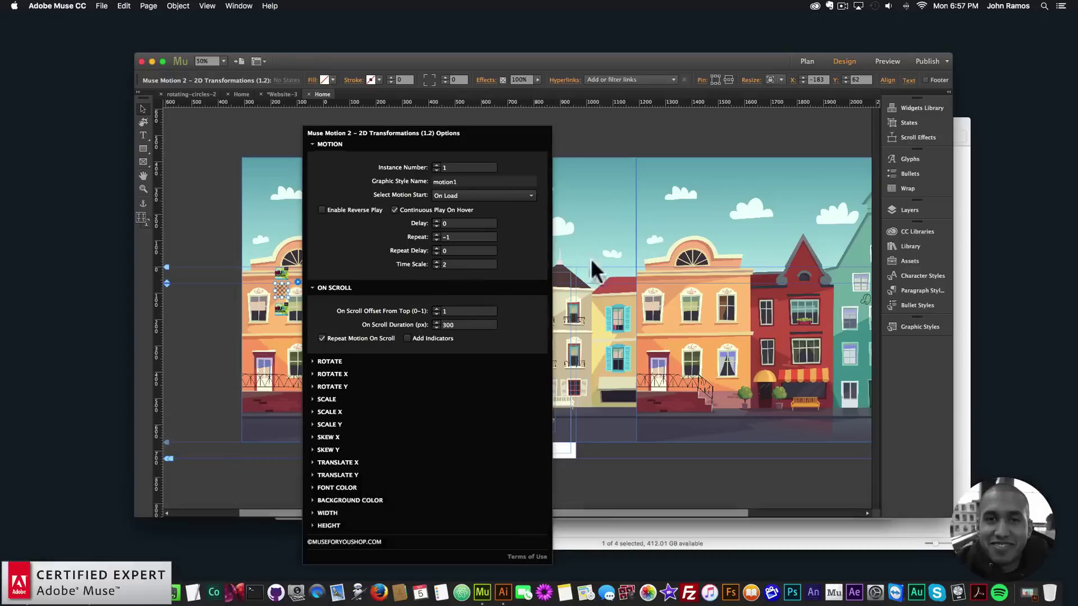
- Nudge the duplicated street image slightly left towards the first one, and check the seam and motion in a browser preview
{"action": "left_click", "coordinate": [672, 194]}
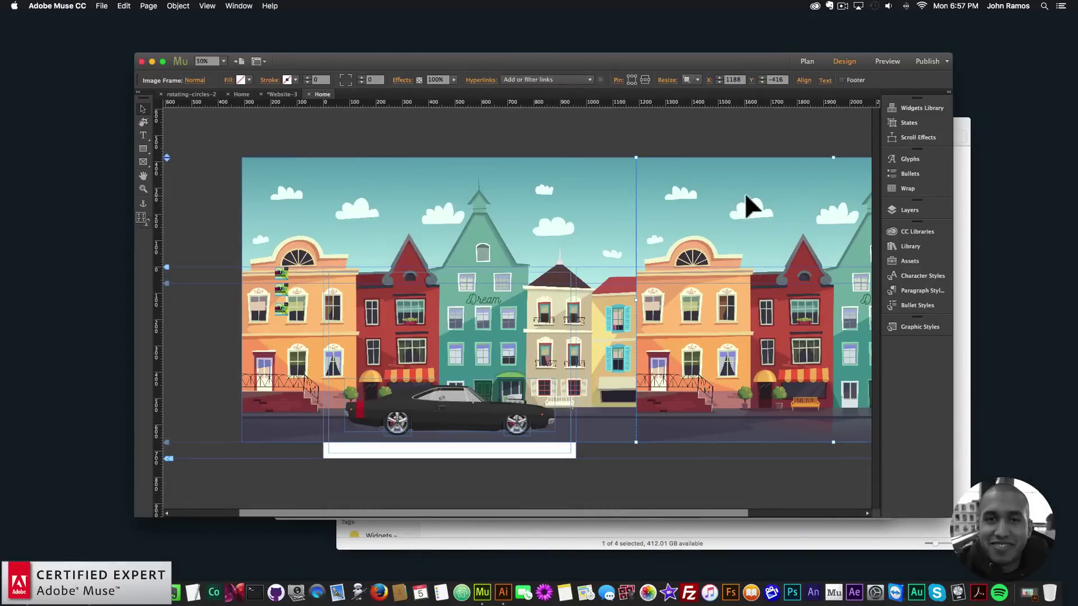
{"action": "key", "text": "Left"}
{"action": "left_click", "coordinate": [481, 133]}
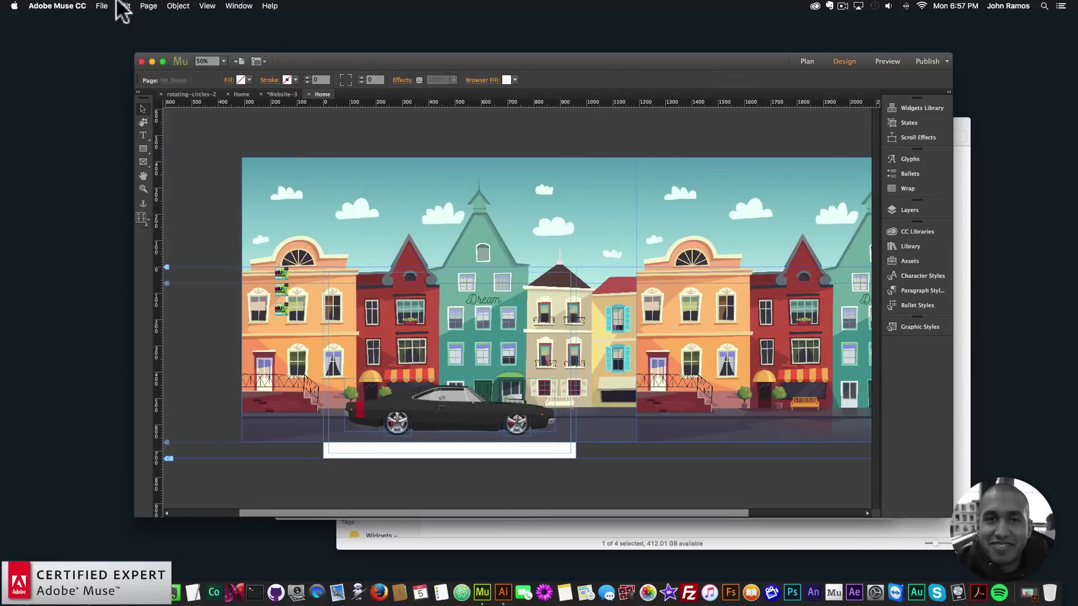
{"action": "left_click", "coordinate": [102, 5]}
{"action": "left_click", "coordinate": [117, 173]}
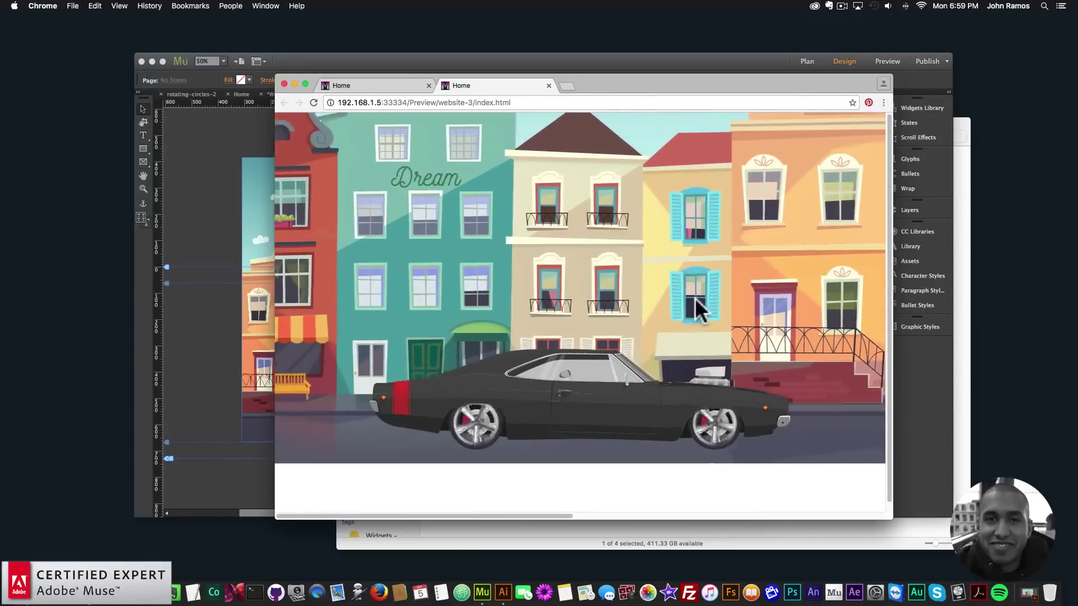
{"action": "left_click", "coordinate": [193, 252]}
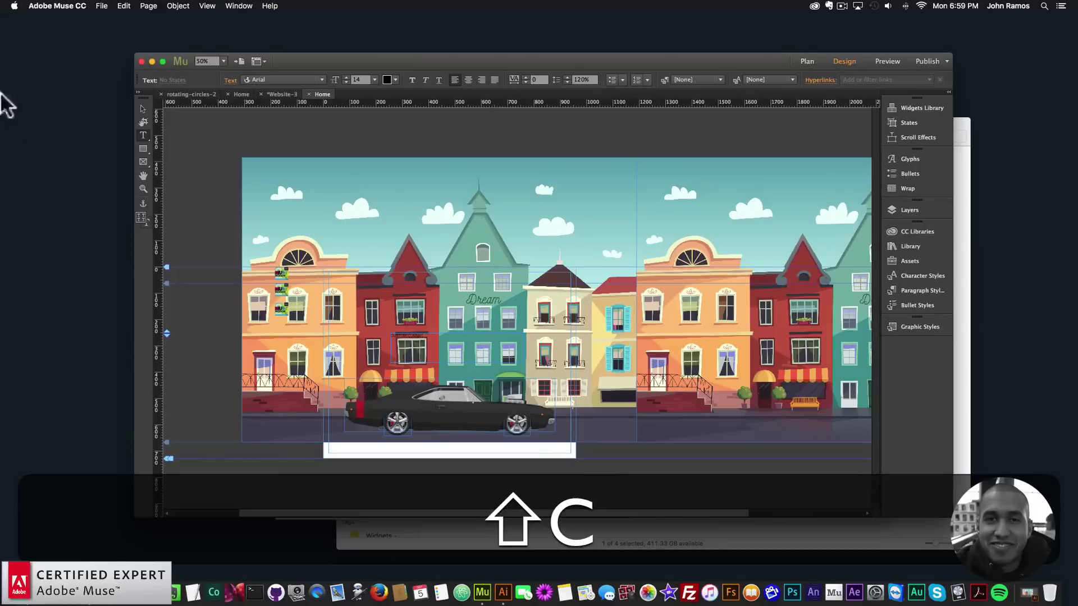
- Add a CUSTOM CLASSIC text frame above the car and set it in Bebas Neue at size 72
{"action": "left_click", "coordinate": [143, 189]}
{"action": "left_click", "coordinate": [517, 354]}
{"action": "left_click", "coordinate": [617, 343]}
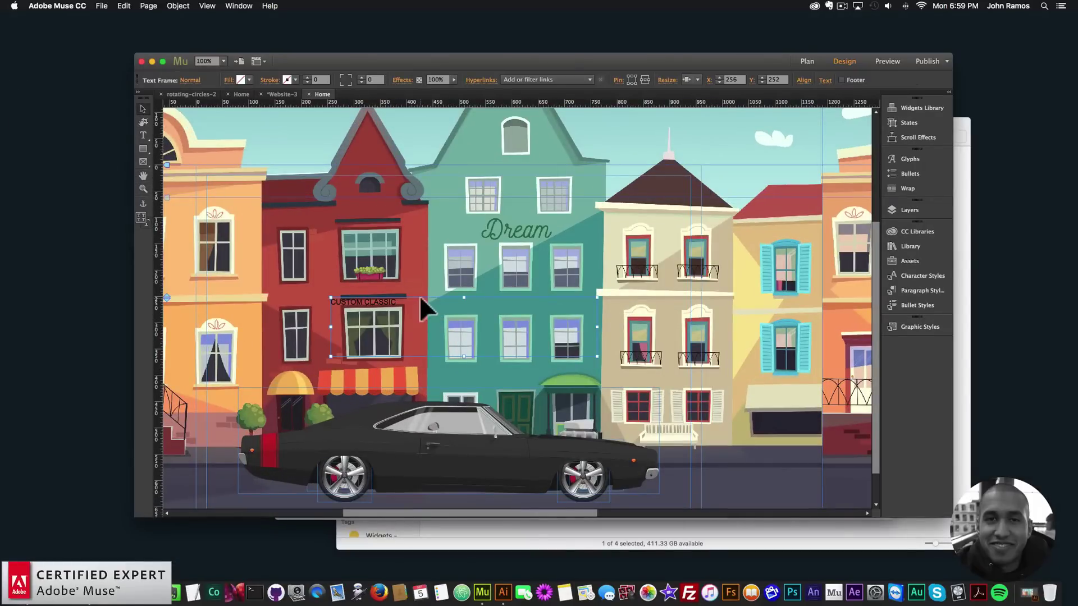
{"action": "left_click", "coordinate": [322, 79]}
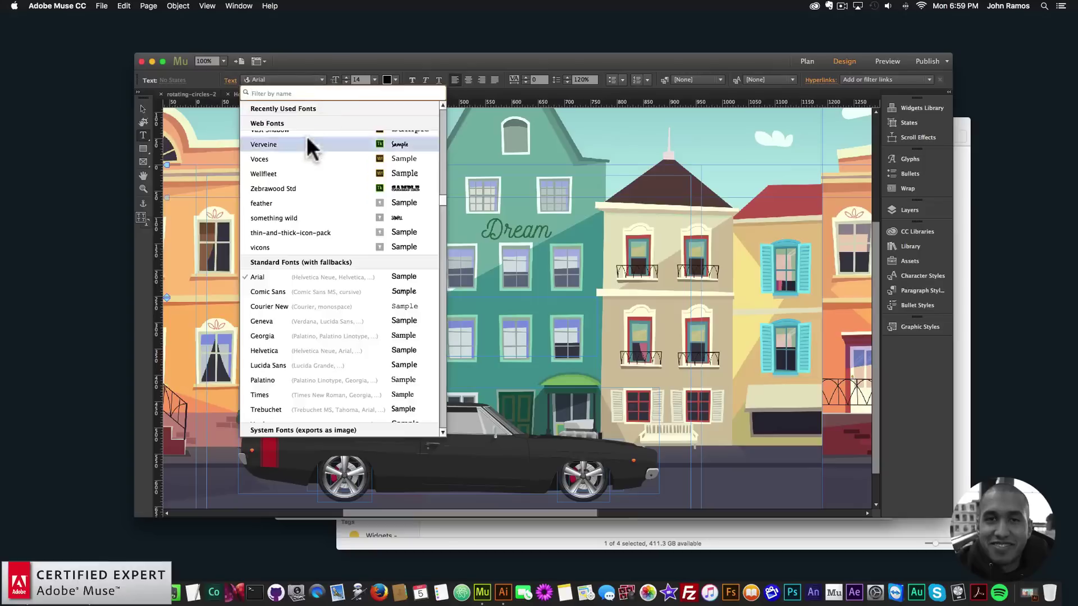
{"action": "left_click", "coordinate": [268, 124]}
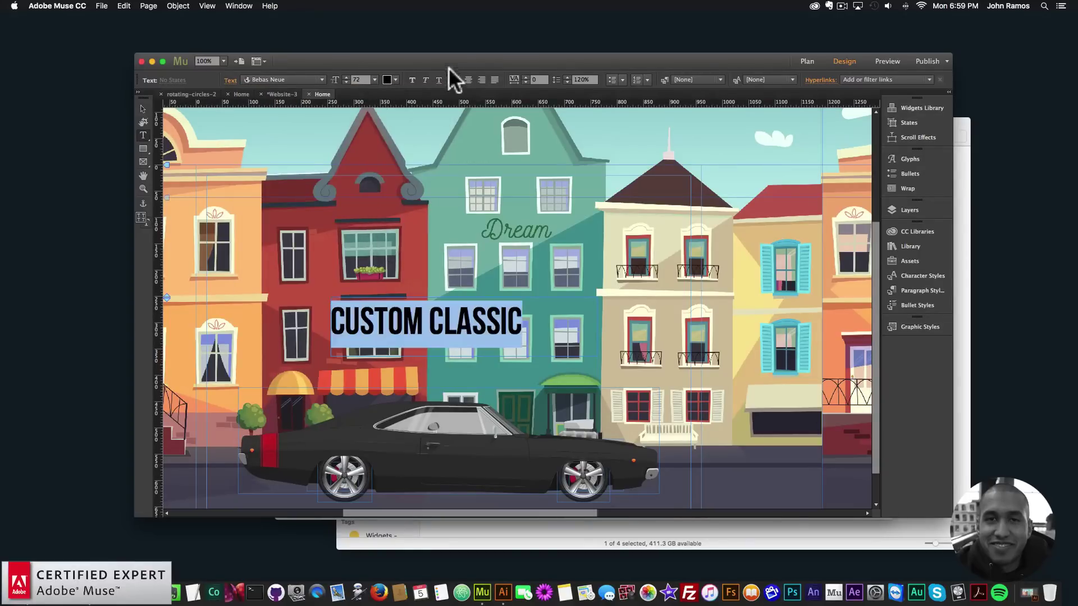
- Centre the CUSTOM CLASSIC text and set its letter spacing to 8
{"action": "left_click", "coordinate": [231, 80]}
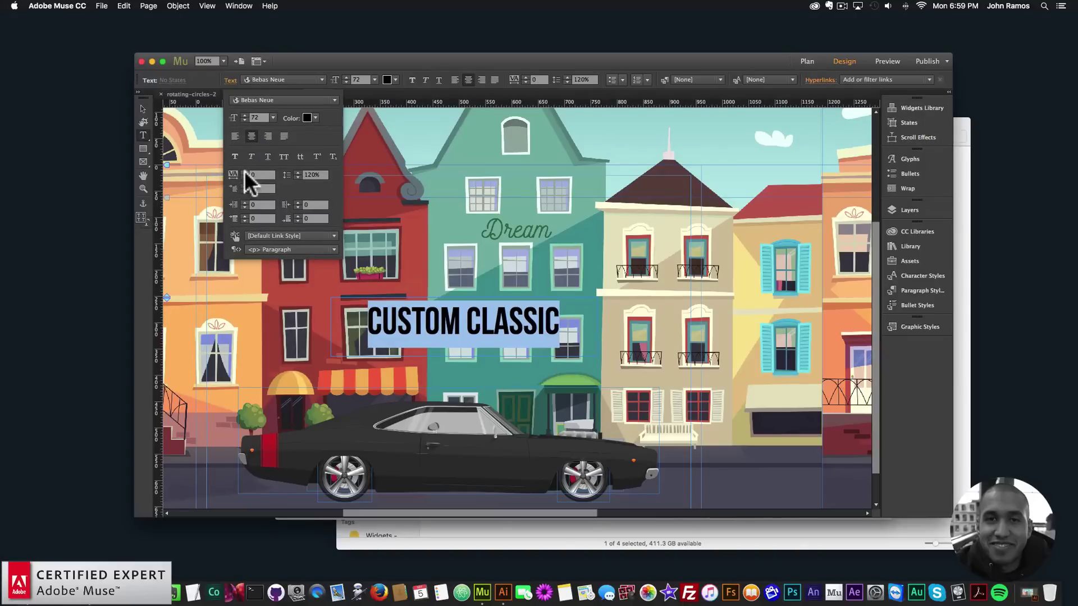
{"action": "left_click", "coordinate": [244, 172]}
{"action": "left_click", "coordinate": [244, 172]}
{"action": "left_click", "coordinate": [244, 171]}
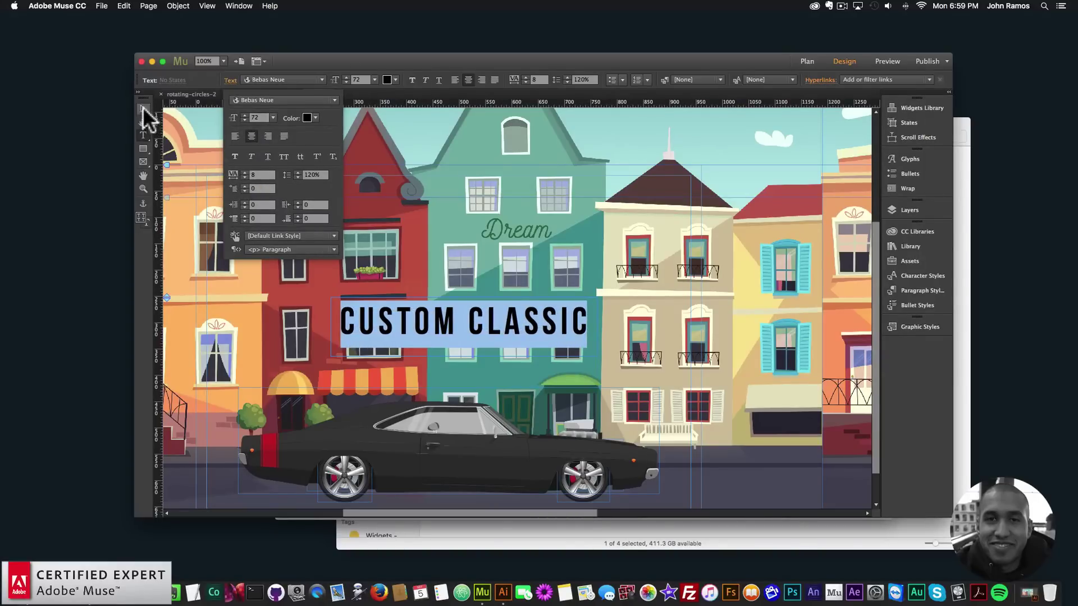
- Position the CUSTOM CLASSIC text frame above the car at X 227, Y 252
{"action": "left_click", "coordinate": [143, 107]}
{"action": "left_click", "coordinate": [462, 337]}
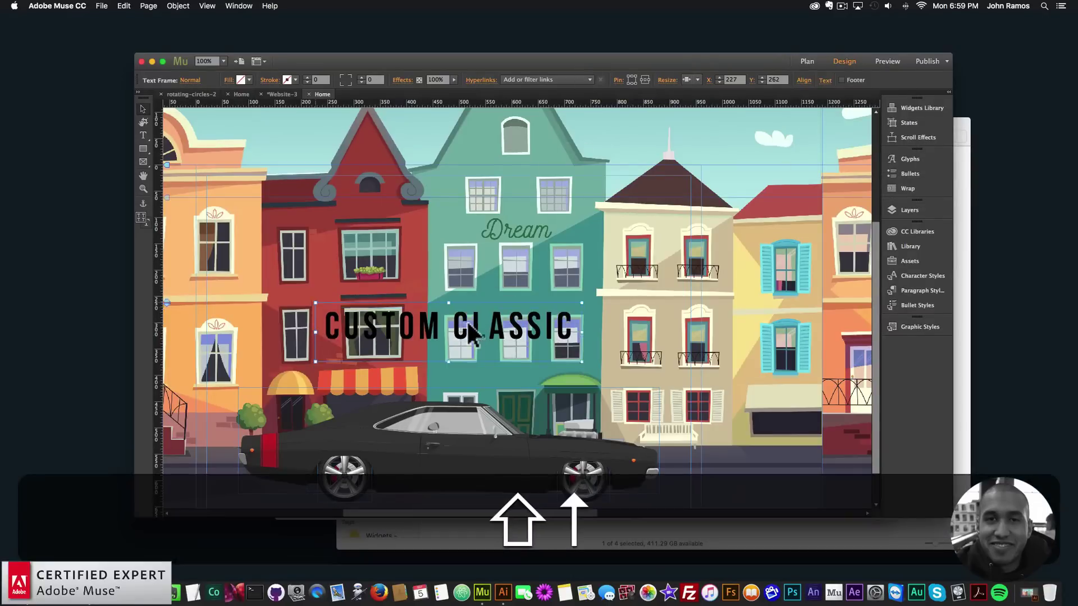
{"action": "scroll", "coordinate": [458, 300], "scroll_direction": "down", "scroll_amount": 2}
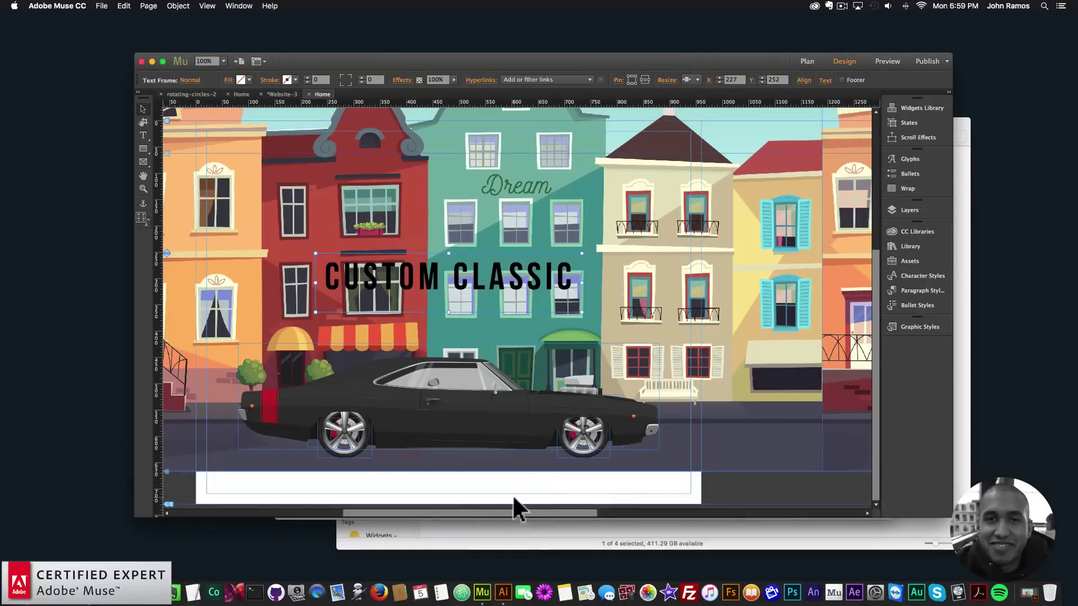
- Set the page's browser fill to the dark road colour sampled from the street image
{"action": "left_click", "coordinate": [507, 79]}
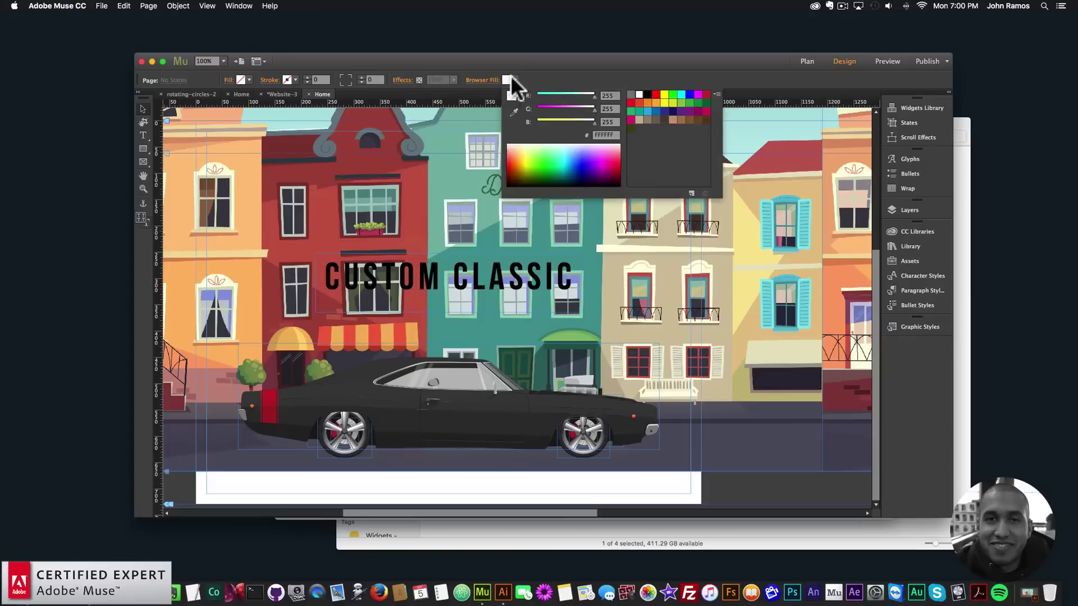
{"action": "left_click", "coordinate": [454, 462]}
{"action": "key", "text": "Return"}
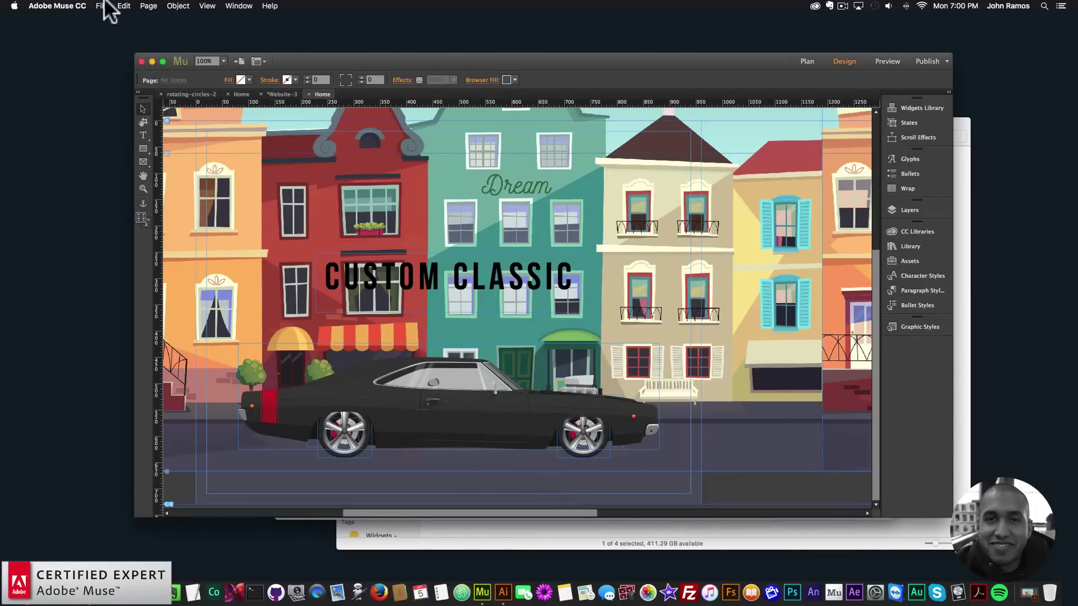
- Search the library for "font smoother" and place the Font Smoother Light widget below the motion widgets at X -183, Y 205
{"action": "key", "text": "super+minus"}
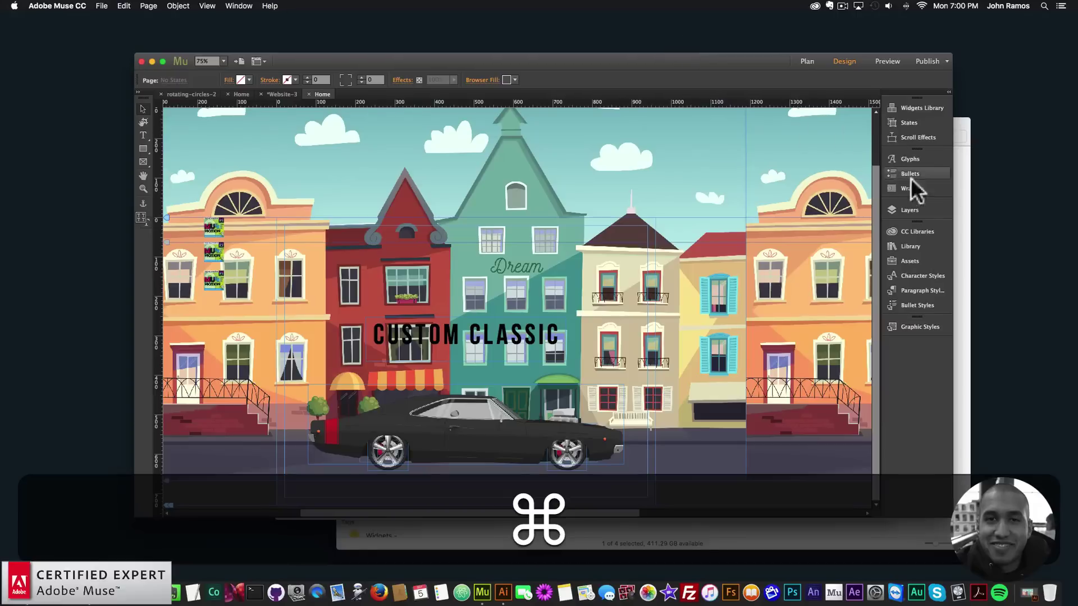
{"action": "left_click", "coordinate": [905, 246]}
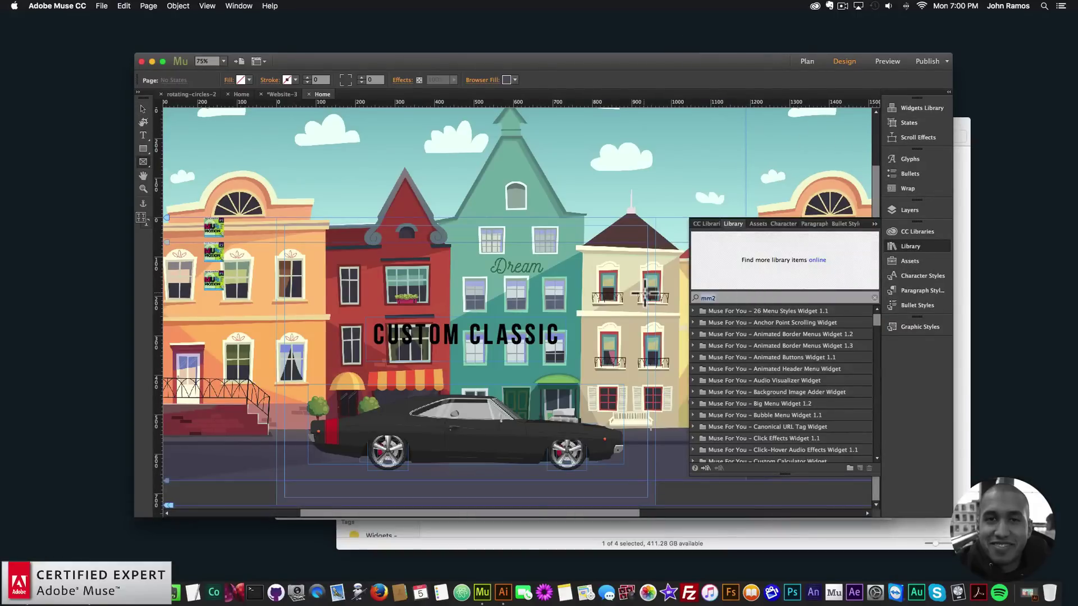
{"action": "type", "text": "font smoother"}
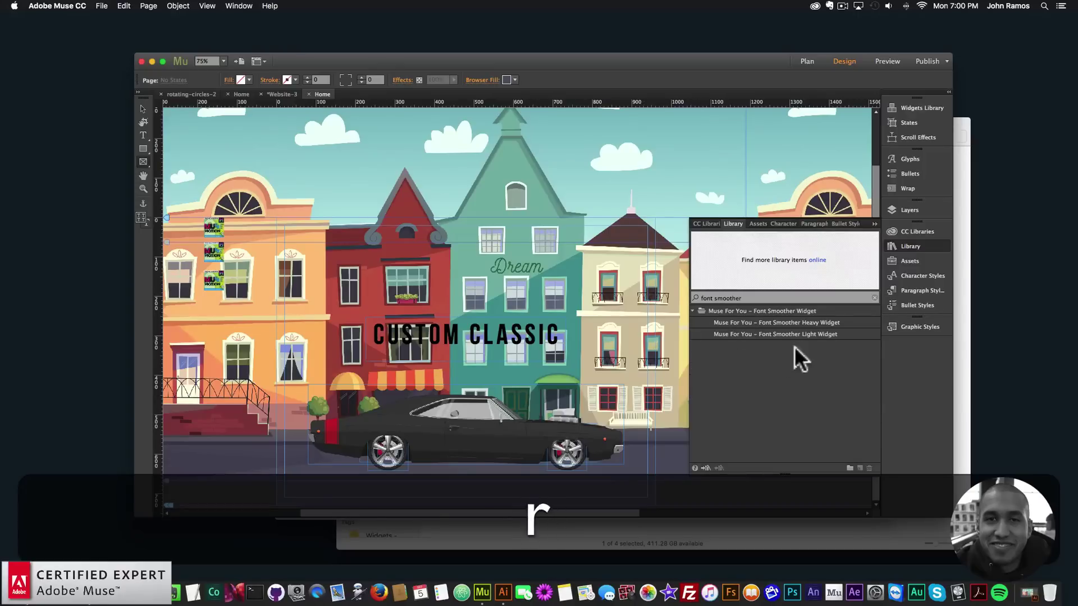
{"action": "left_click", "coordinate": [758, 334]}
{"action": "left_click_drag", "start_coordinate": [760, 333], "coordinate": [292, 186]}
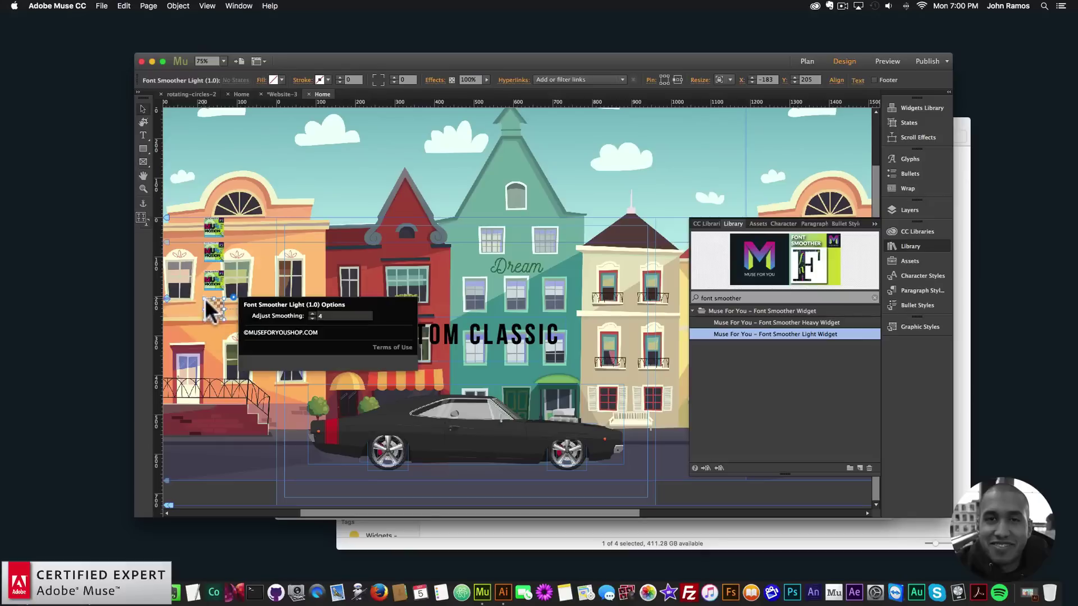
- Move the Font Smoother Light widget up to Y 198 and glance at the earlier page preview in Chrome
{"action": "left_click_drag", "start_coordinate": [213, 312], "coordinate": [217, 307]}
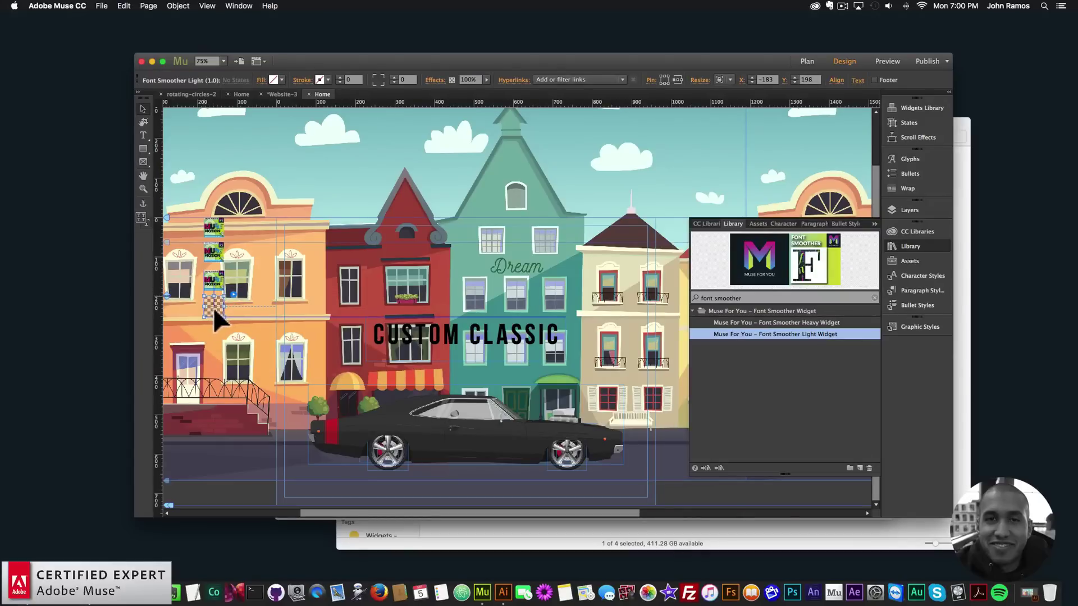
{"action": "left_click", "coordinate": [906, 226]}
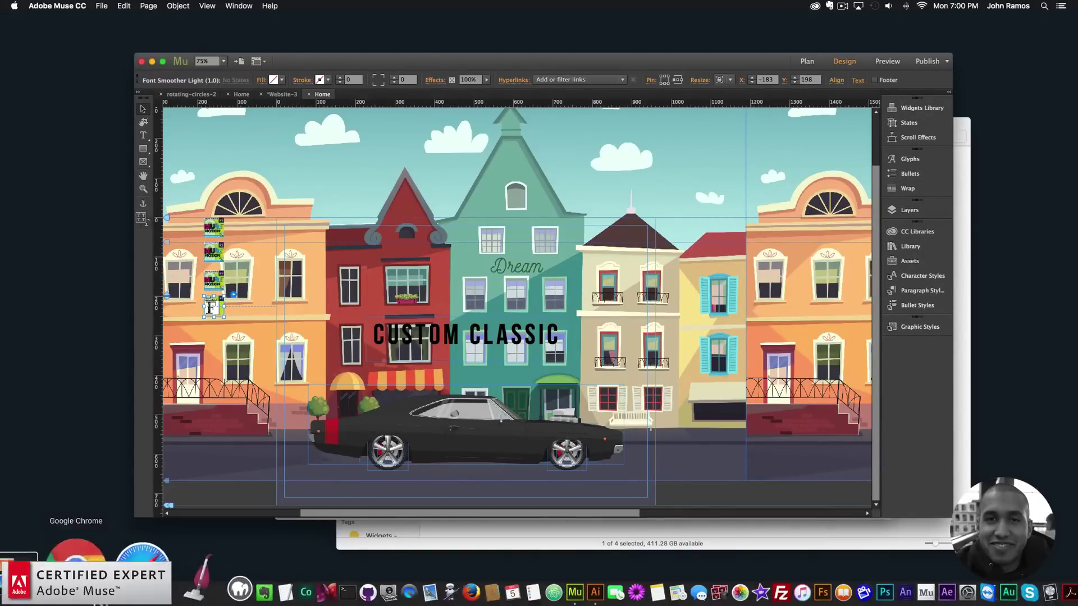
{"action": "left_click", "coordinate": [73, 593]}
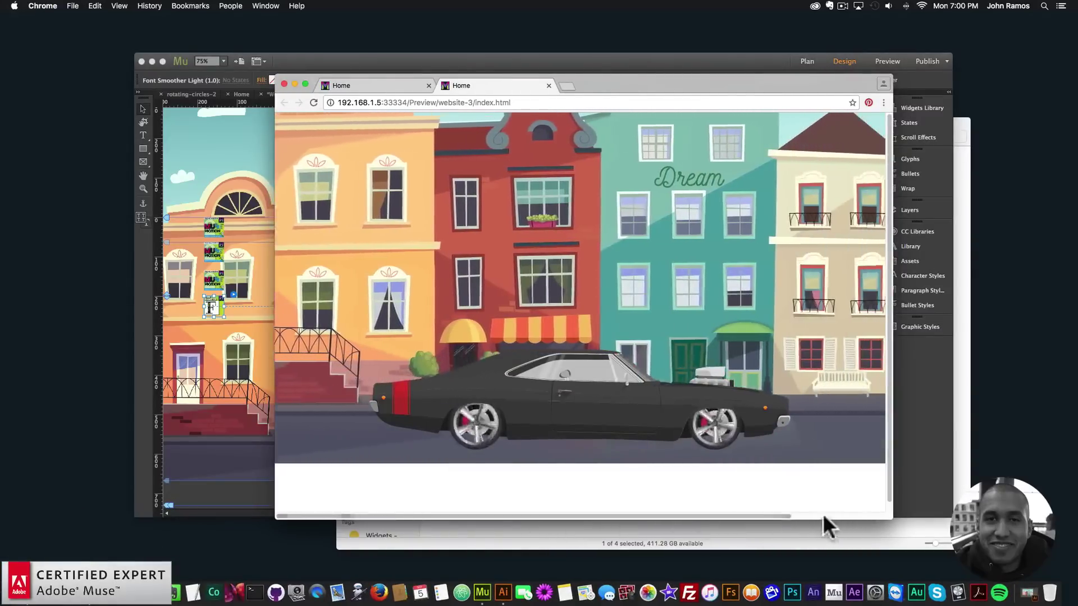
{"action": "left_click", "coordinate": [298, 83]}
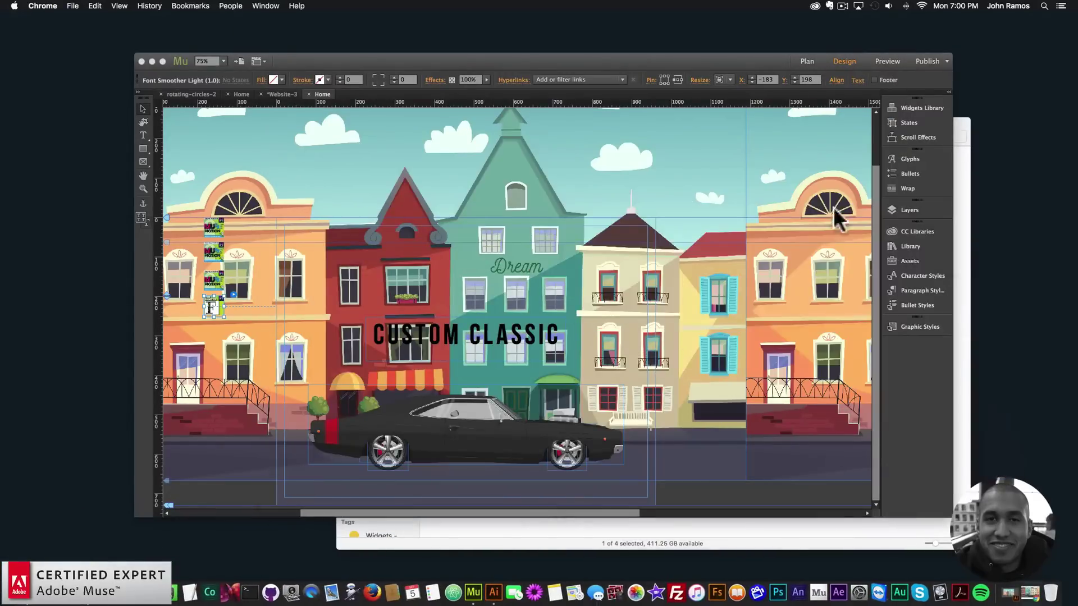
- Search the library for "horizont" and place the Horizontal Scroll Disabler widget below the Font Smoother widget at X -183, Y 277
{"action": "left_click", "coordinate": [910, 244]}
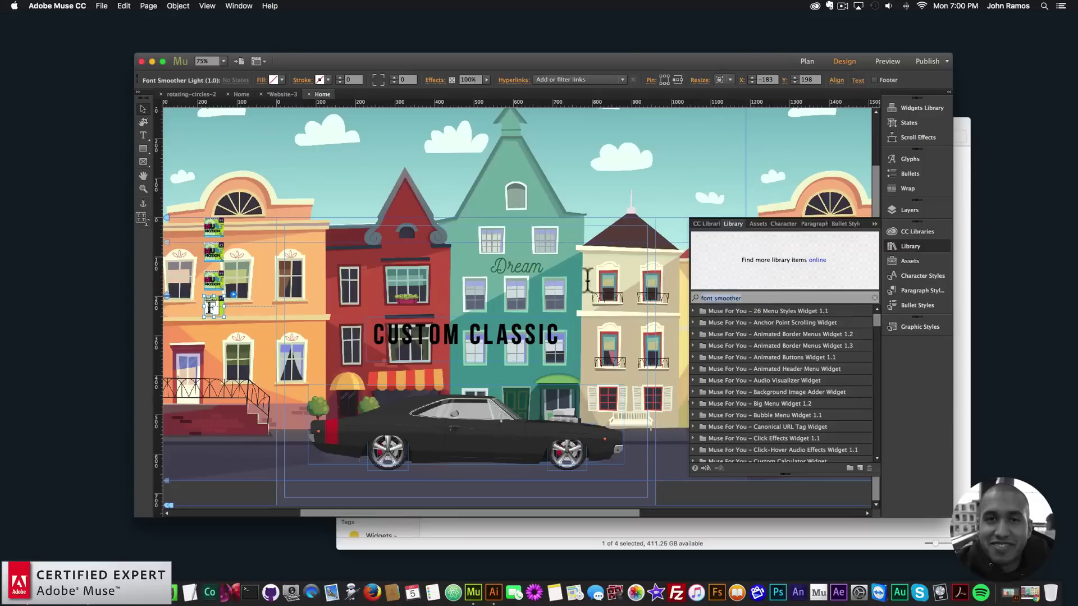
{"action": "type", "text": "horizont"}
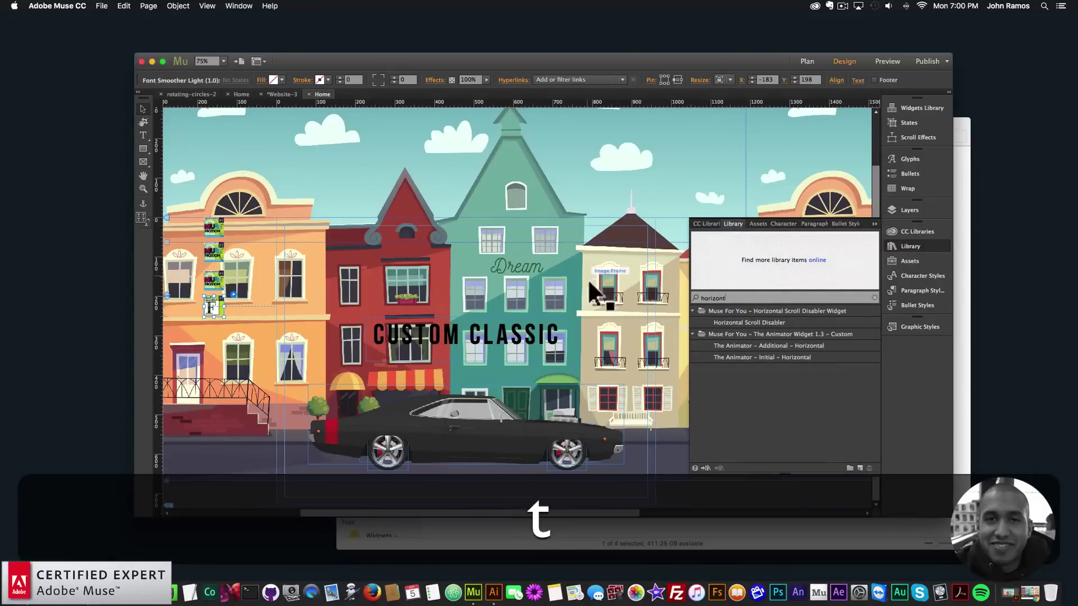
{"action": "left_click", "coordinate": [744, 322]}
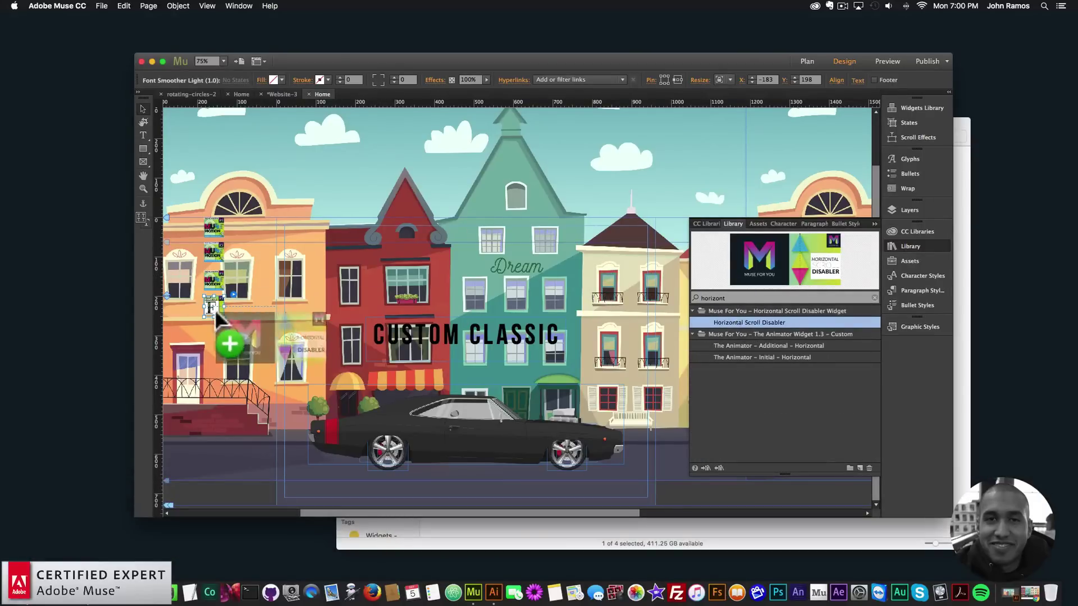
{"action": "left_click_drag", "start_coordinate": [205, 336], "coordinate": [214, 338]}
{"action": "left_click", "coordinate": [225, 338]}
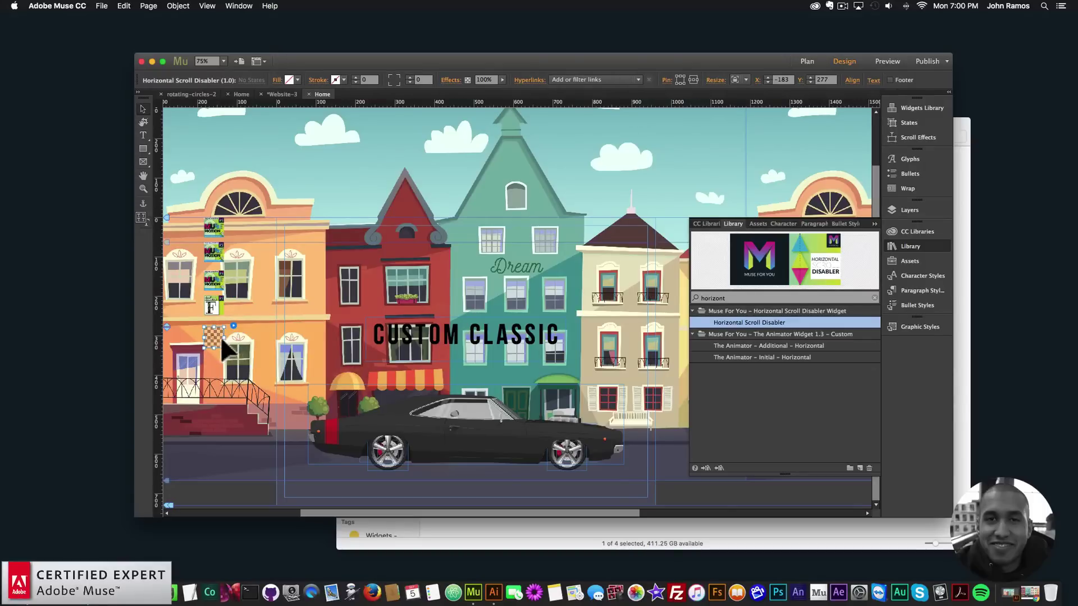
{"action": "left_click", "coordinate": [910, 246]}
- Preview the page in Chrome and resize the browser window to check the scene at different widths
{"action": "left_click", "coordinate": [106, 6]}
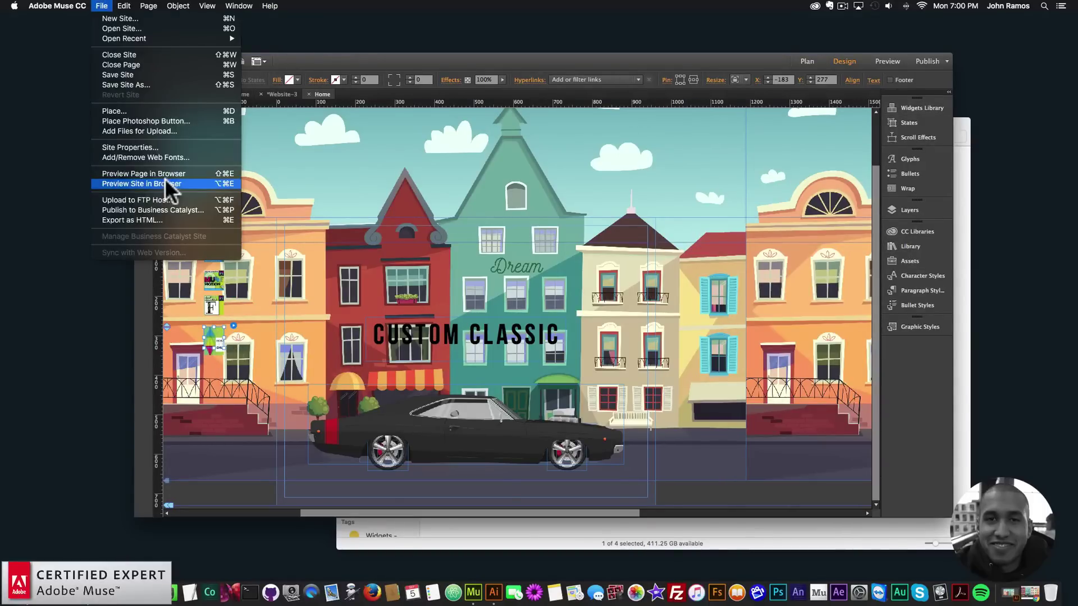
{"action": "left_click", "coordinate": [162, 170]}
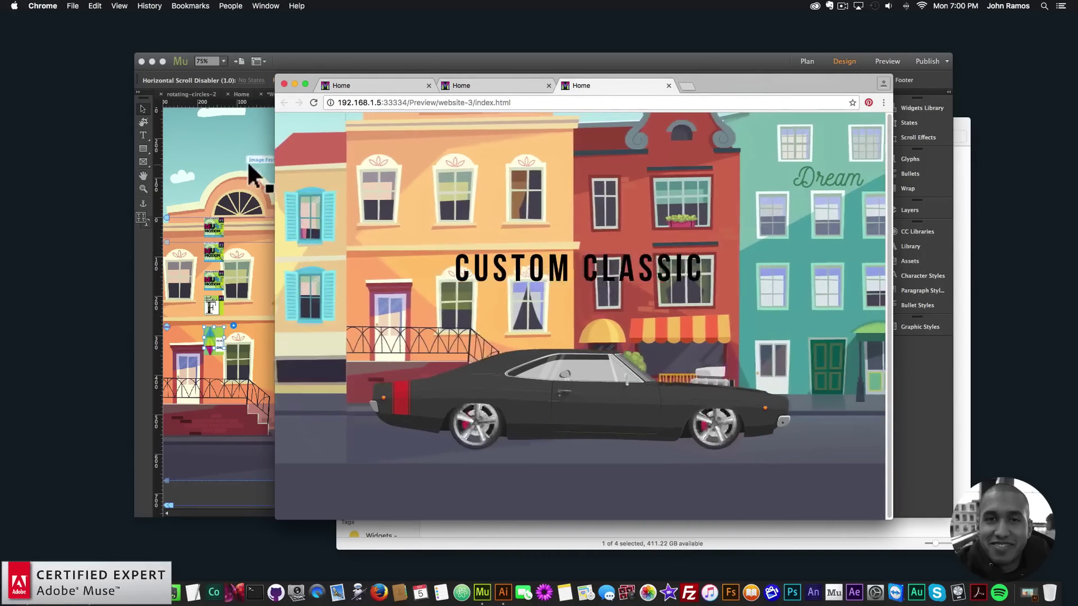
{"action": "left_click_drag", "start_coordinate": [260, 173], "coordinate": [66, 173]}
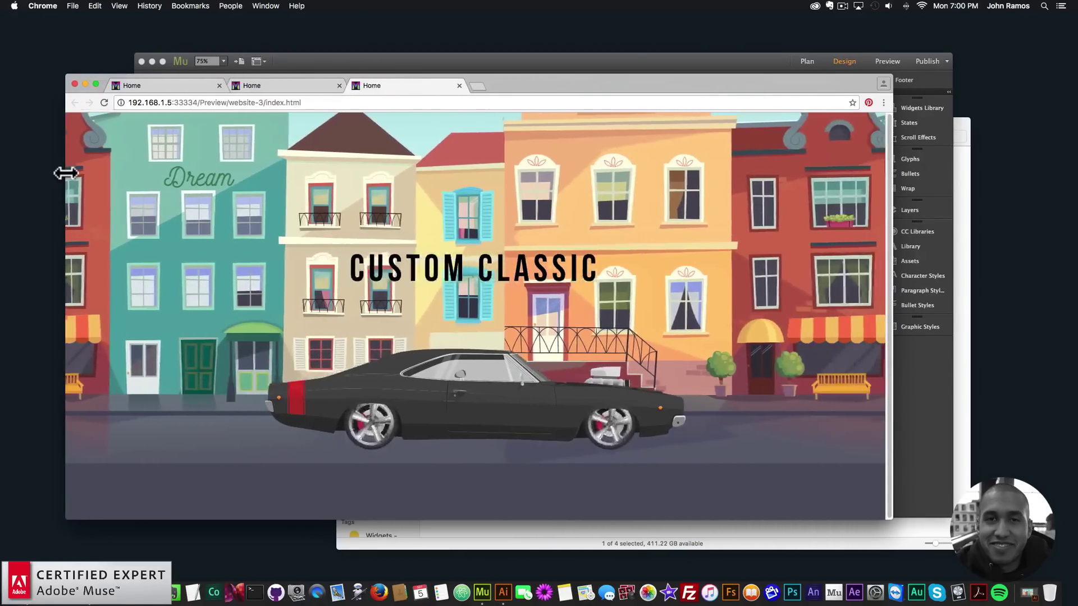
{"action": "left_click_drag", "start_coordinate": [533, 74], "coordinate": [585, 62]}
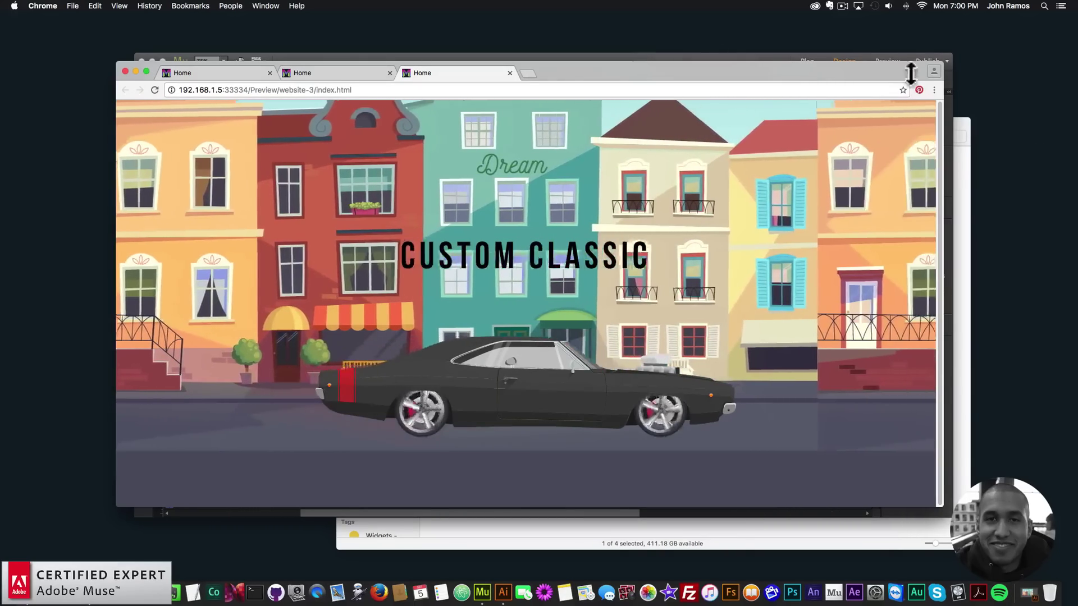
{"action": "left_click_drag", "start_coordinate": [944, 209], "coordinate": [994, 206]}
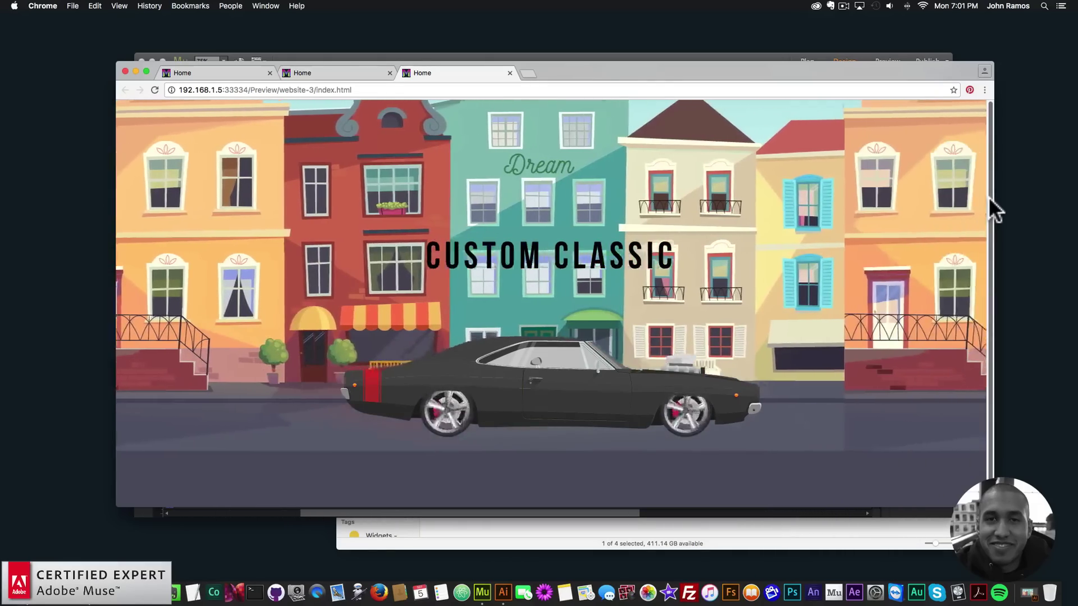
{"action": "left_click_drag", "start_coordinate": [992, 200], "coordinate": [786, 204]}
{"action": "left_click_drag", "start_coordinate": [665, 69], "coordinate": [803, 72]}
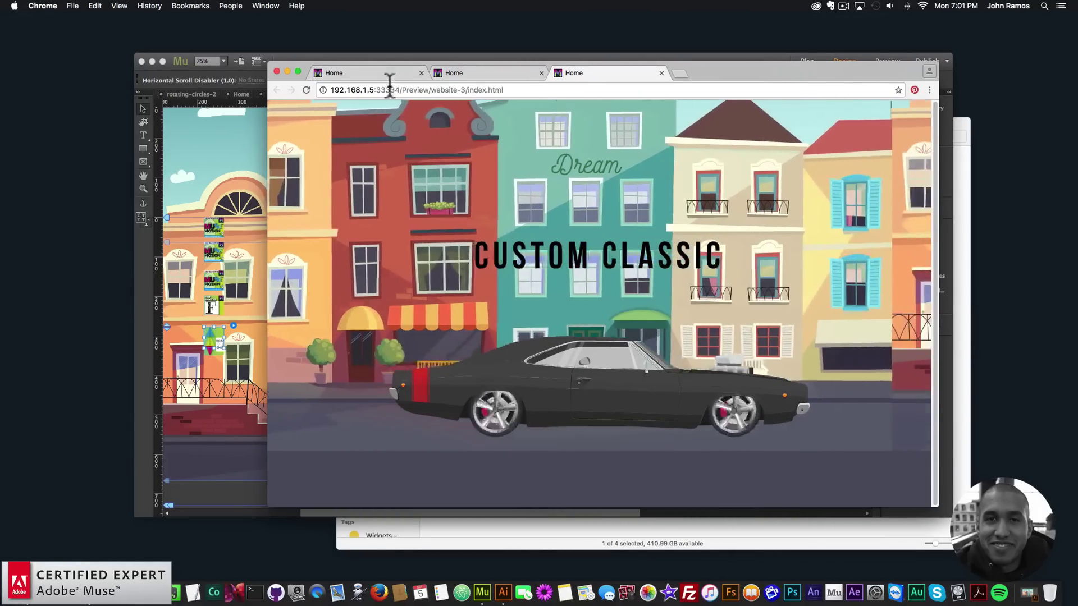
- Return to Adobe Muse, ungroup the car from its wheels and select only the car body image
{"action": "left_click", "coordinate": [240, 187]}
{"action": "left_click", "coordinate": [495, 433]}
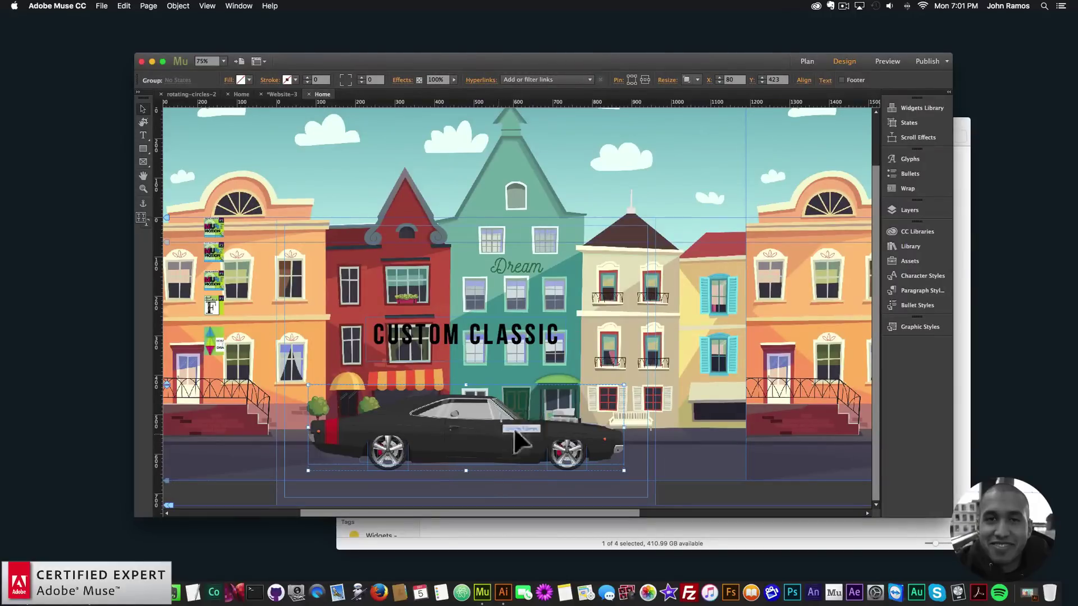
{"action": "right_click", "coordinate": [509, 410]}
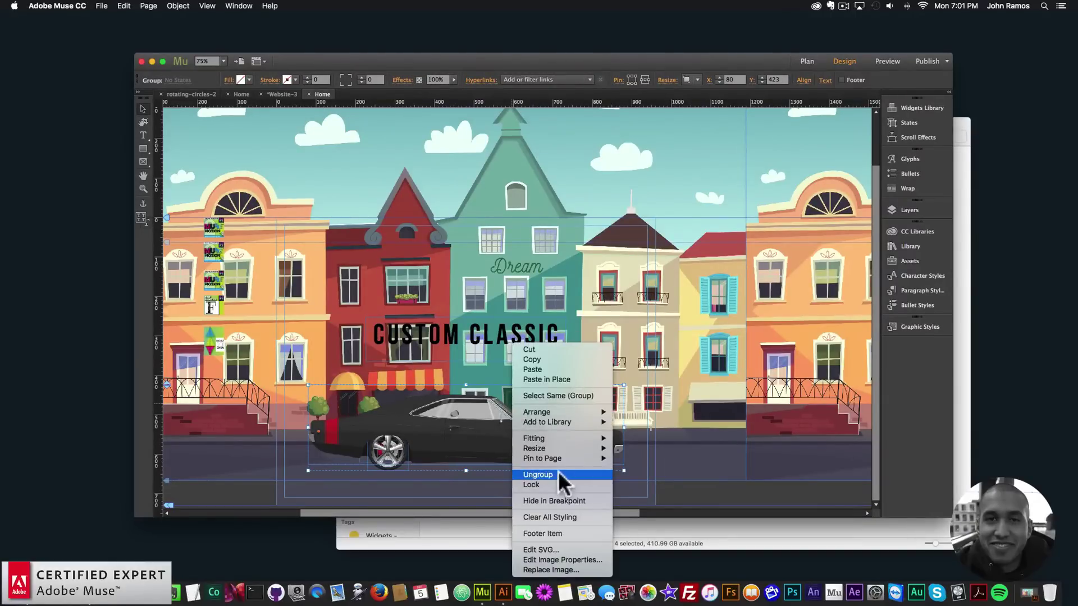
{"action": "left_click", "coordinate": [558, 472]}
{"action": "left_click", "coordinate": [489, 433]}
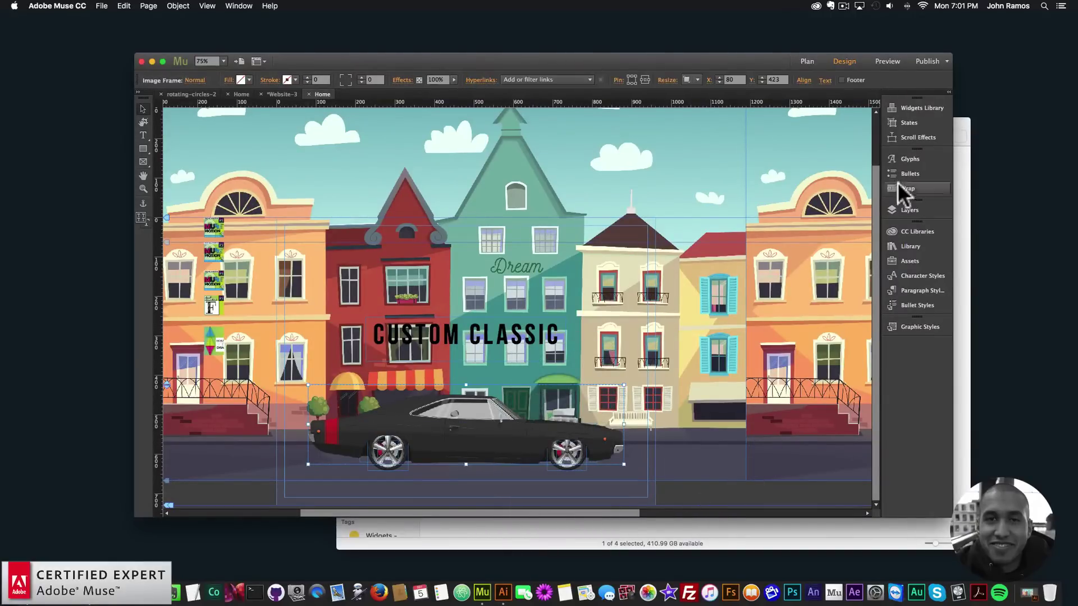
- Search the library for "shake", place the Shake Shake Shake widget at X -183, Y 374, and set its shake type to shake-little
{"action": "left_click", "coordinate": [897, 248]}
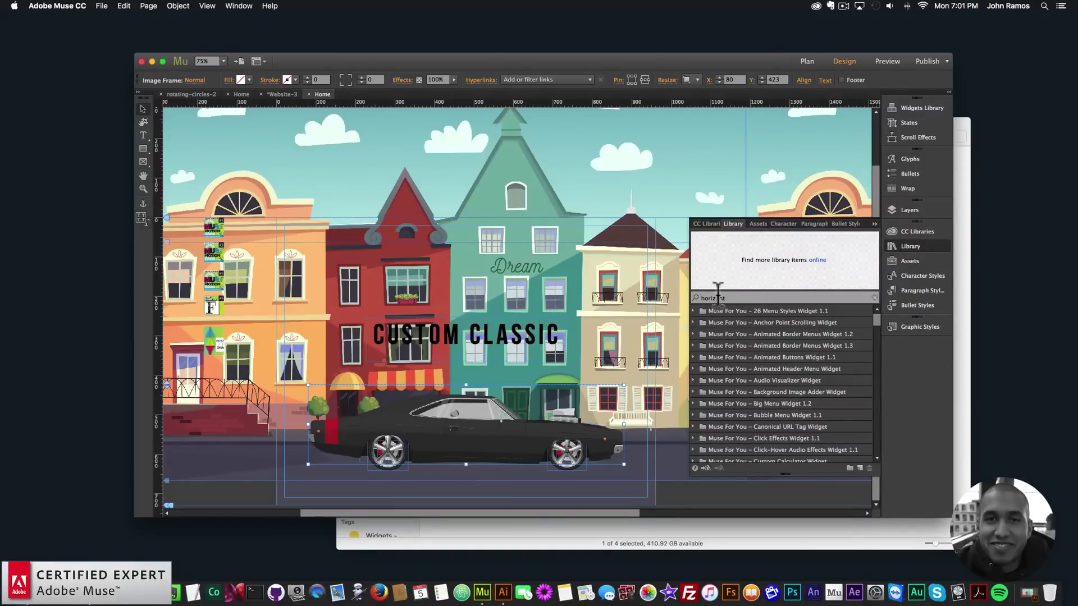
{"action": "type", "text": "shake"}
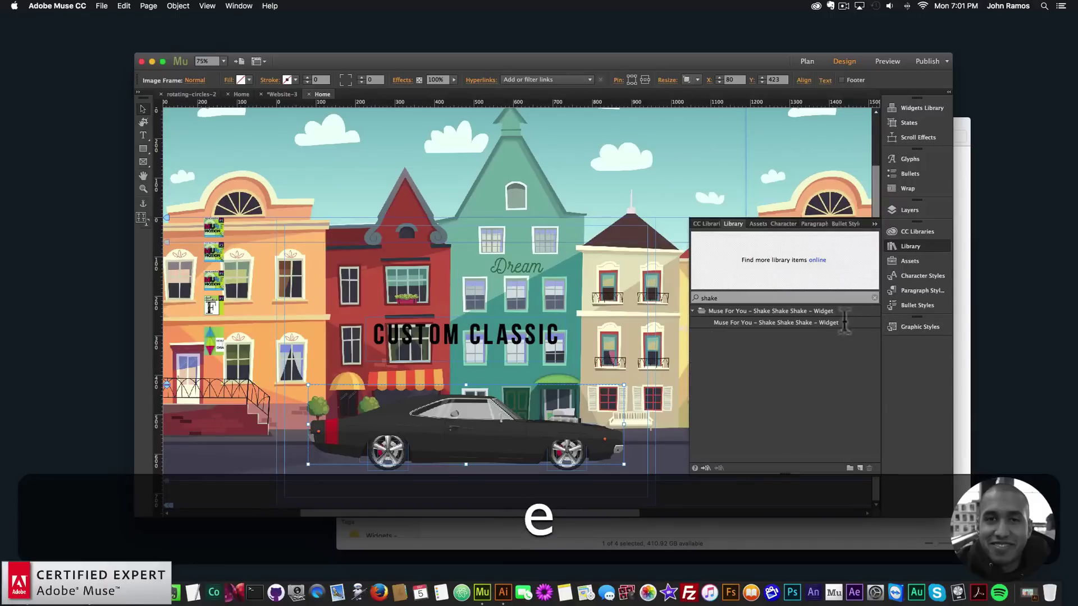
{"action": "left_click_drag", "start_coordinate": [777, 324], "coordinate": [216, 384]}
{"action": "left_click", "coordinate": [373, 396]}
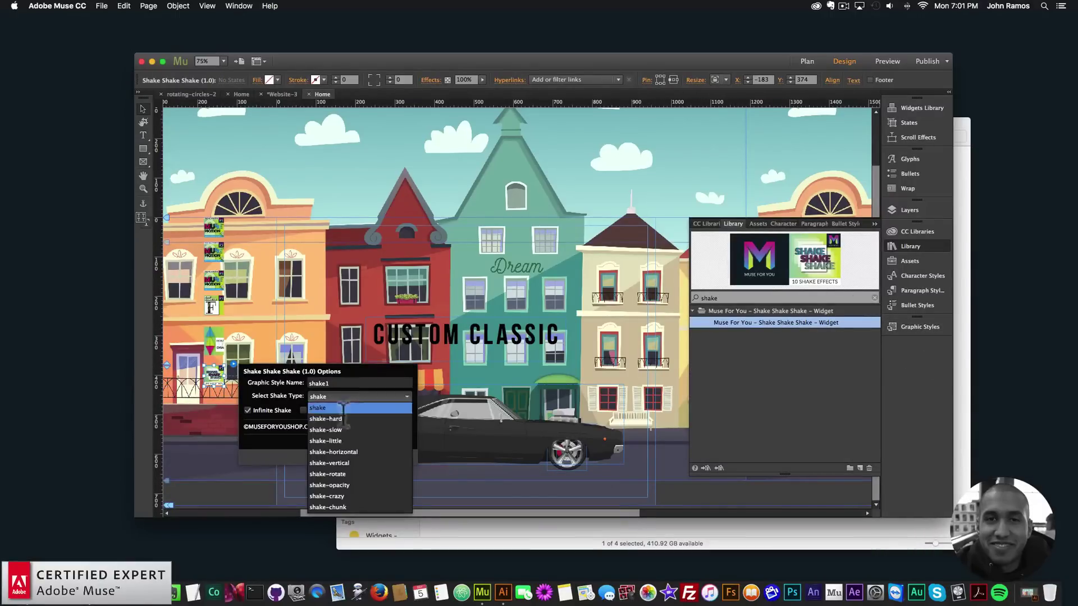
{"action": "left_click", "coordinate": [339, 442]}
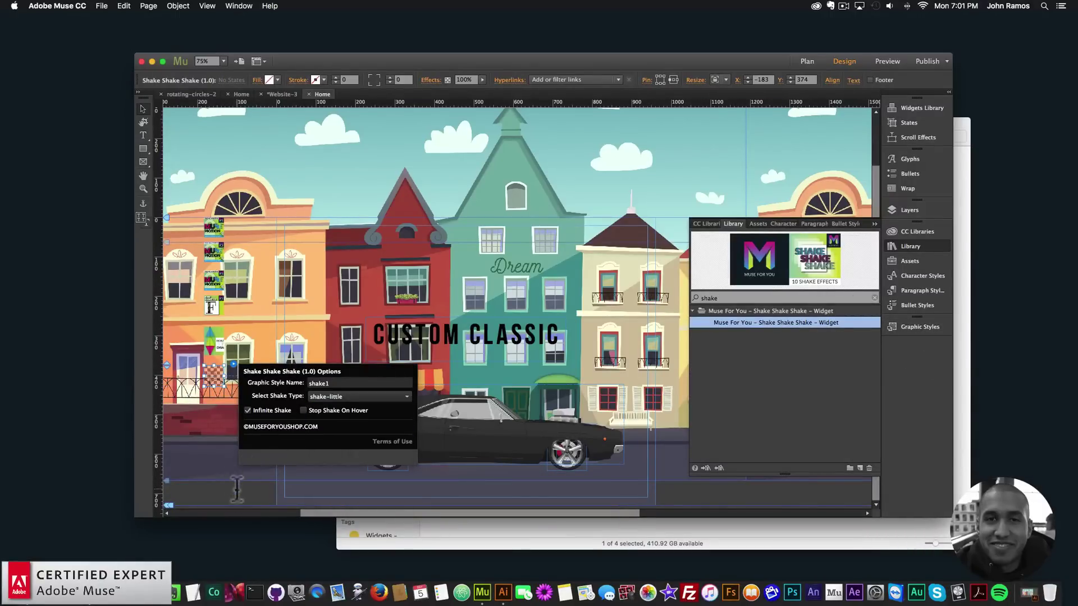
- Create a graphic style for the car body image, named to match the Shake widget's graphic style name shake1
{"action": "left_click", "coordinate": [461, 444]}
{"action": "left_click", "coordinate": [462, 443]}
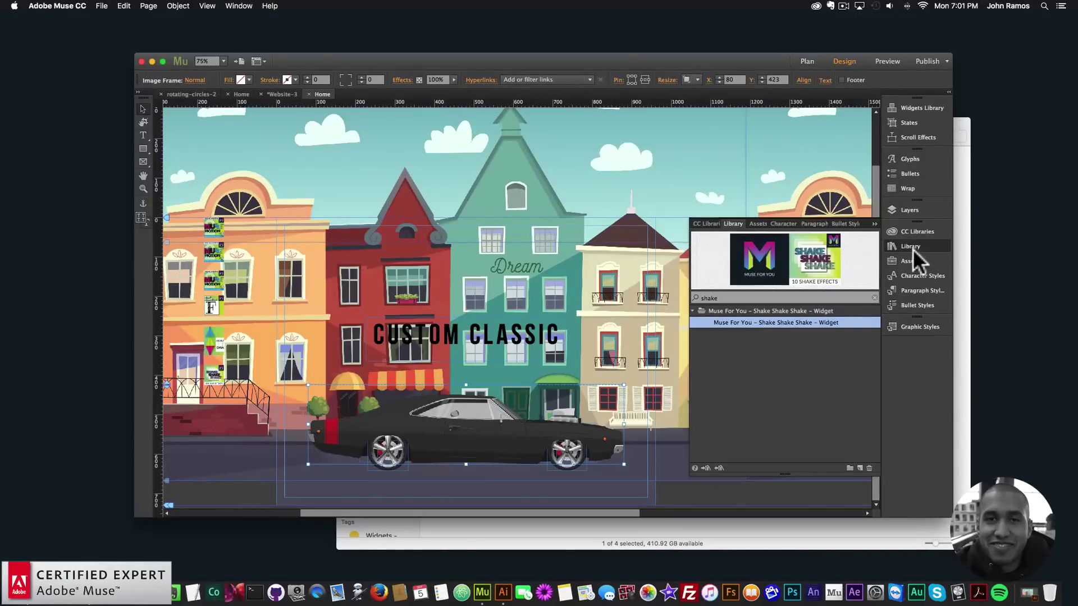
{"action": "left_click", "coordinate": [920, 327]}
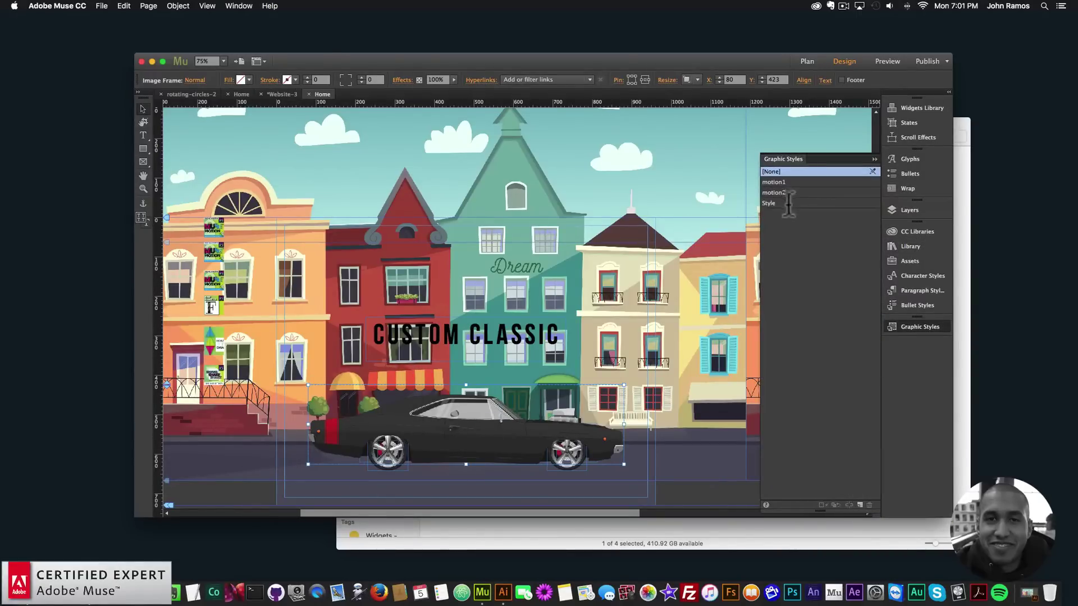
{"action": "double_click", "coordinate": [780, 202]}
{"action": "type", "text": "shake"}
{"action": "key", "text": "Return"}
{"action": "left_click", "coordinate": [931, 329]}
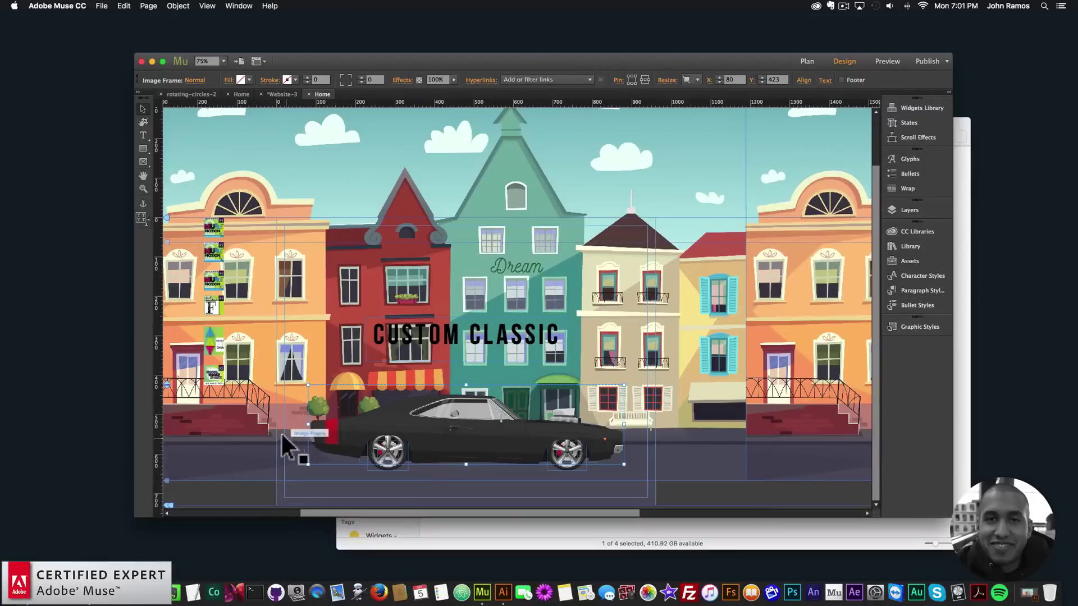
- Review the Shake Shake Shake widget's options and preview the page in the browser to check the shaking car
{"action": "left_click", "coordinate": [215, 375]}
{"action": "left_click", "coordinate": [233, 363]}
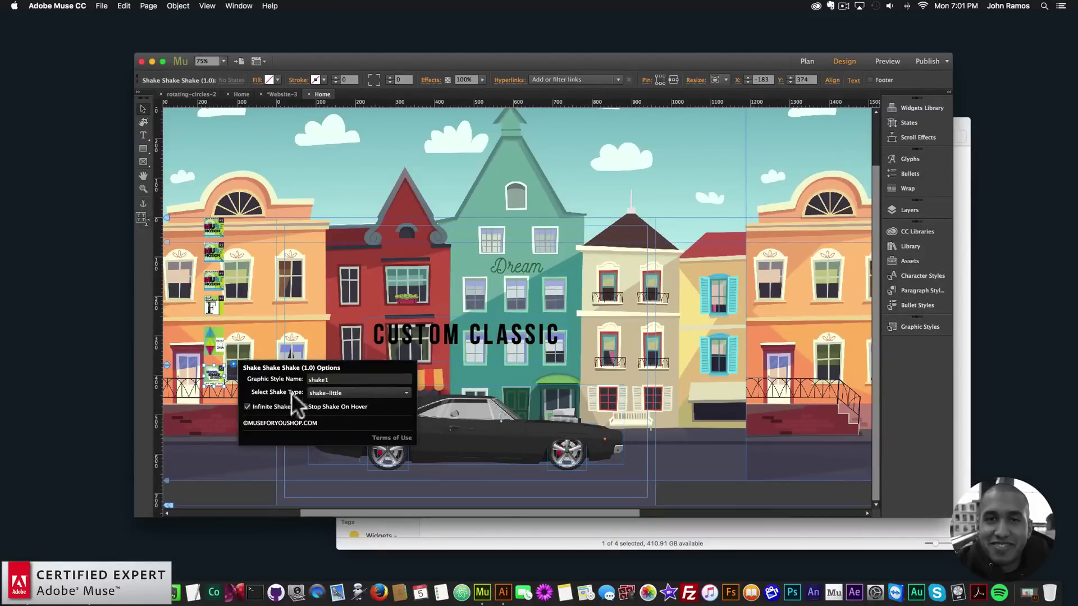
{"action": "left_click", "coordinate": [253, 497]}
{"action": "left_click", "coordinate": [102, 5]}
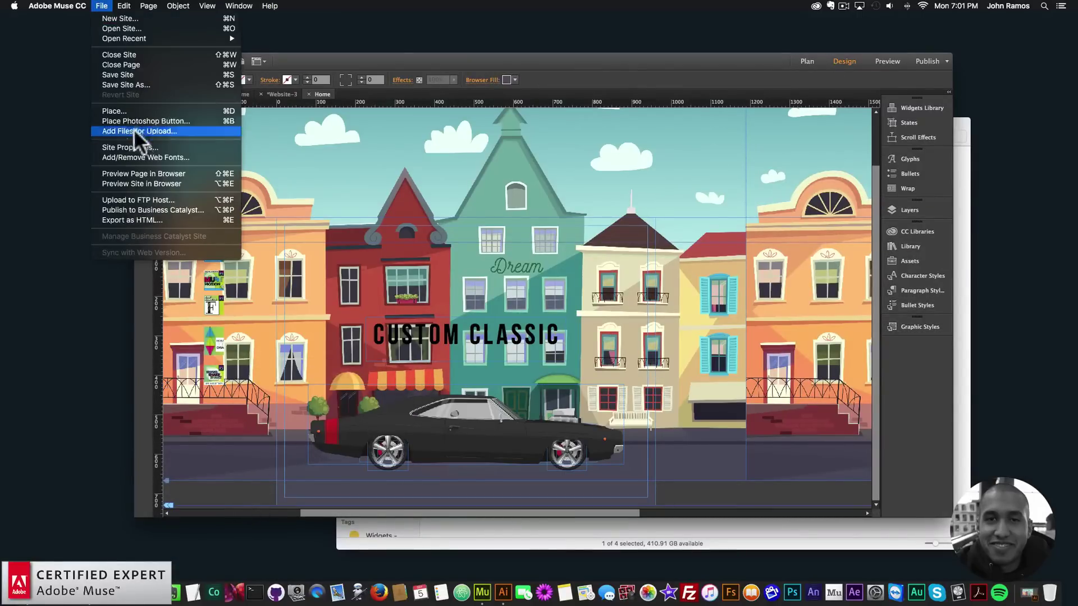
{"action": "left_click", "coordinate": [145, 174]}
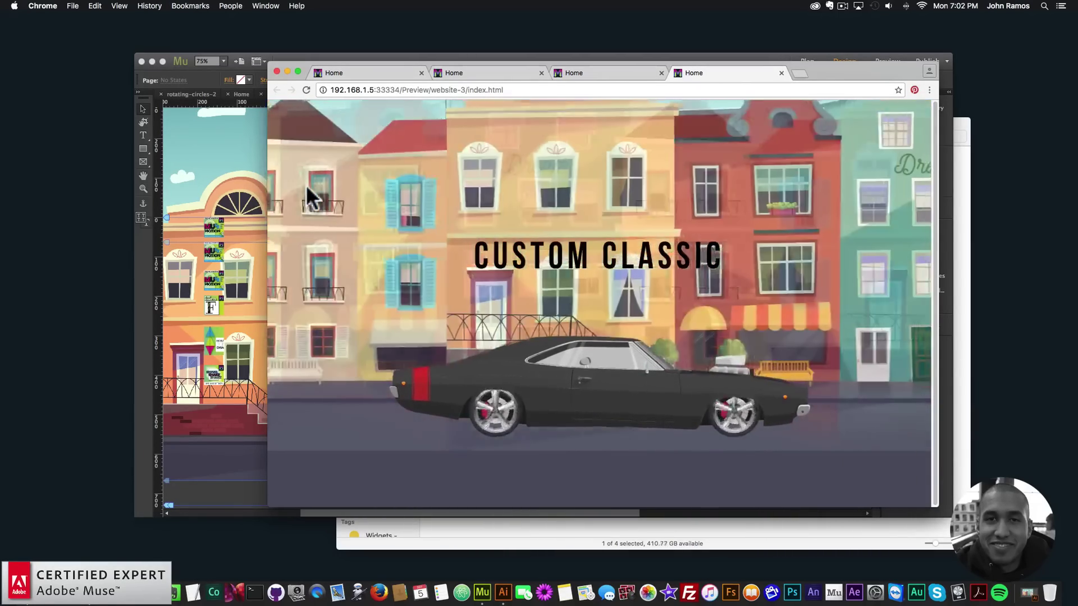
- Open the Muse For You shop in a new browser tab and go to the Muse Motion 2 widget's product page
{"action": "key", "text": "super+t"}
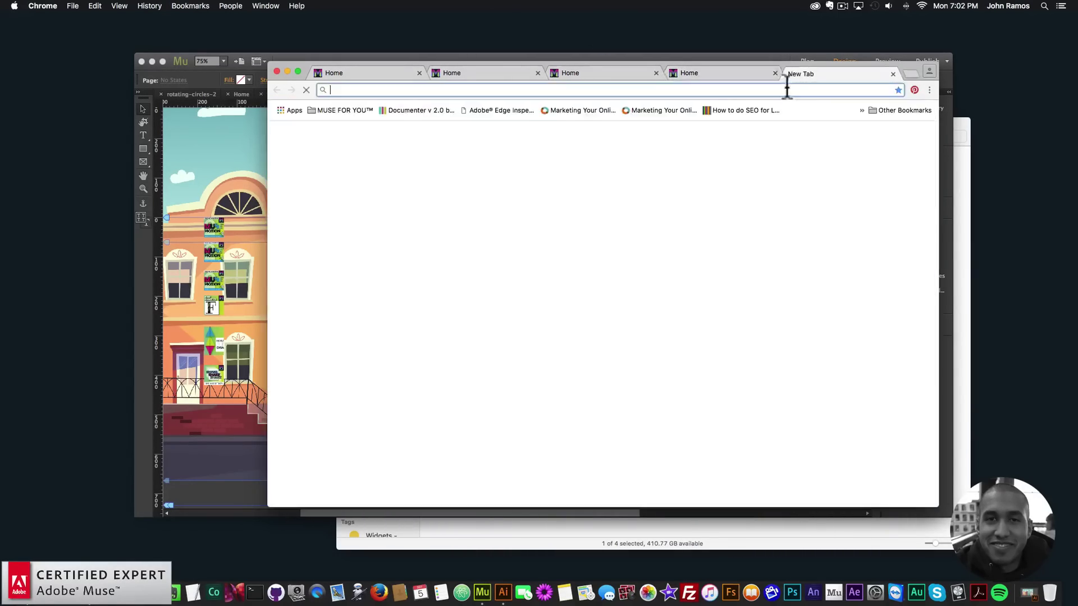
{"action": "type", "text": "musefor"}
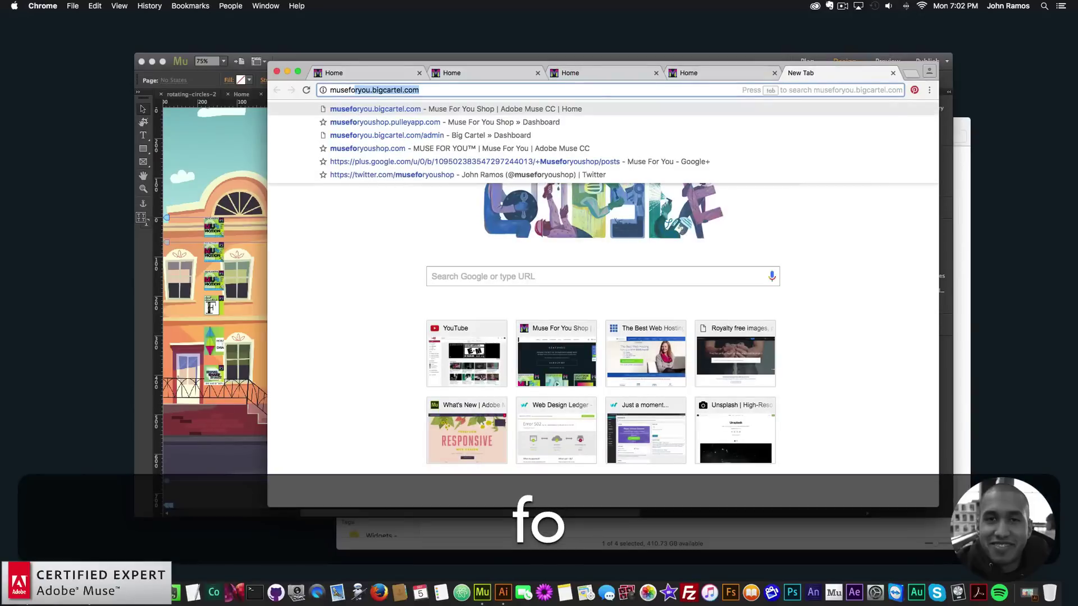
{"action": "type", "text": "youshop"}
{"action": "key", "text": "Return"}
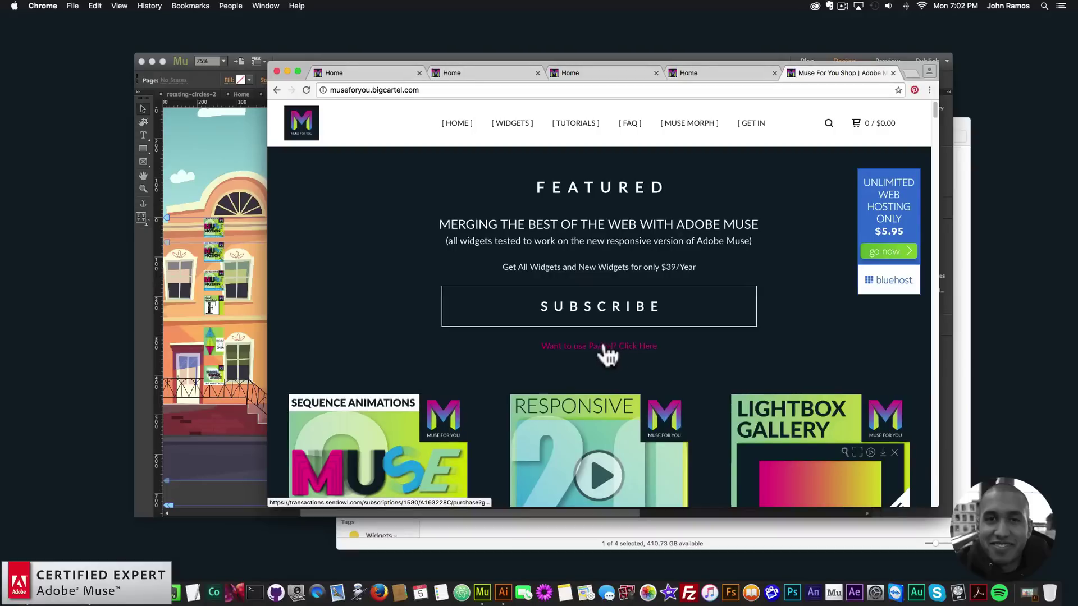
{"action": "scroll", "coordinate": [602, 354], "scroll_direction": "down", "scroll_amount": 3}
{"action": "left_click", "coordinate": [379, 355]}
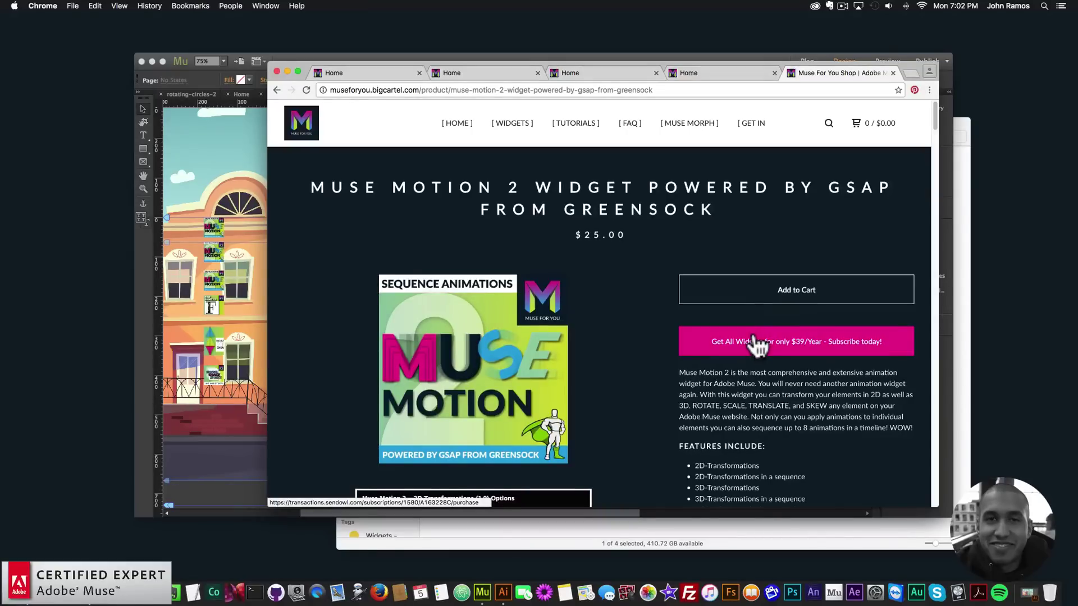
- Look through the Muse Motion 2 product page, including its features, option panels and preview links
{"action": "scroll", "coordinate": [755, 343], "scroll_direction": "down", "scroll_amount": 20}
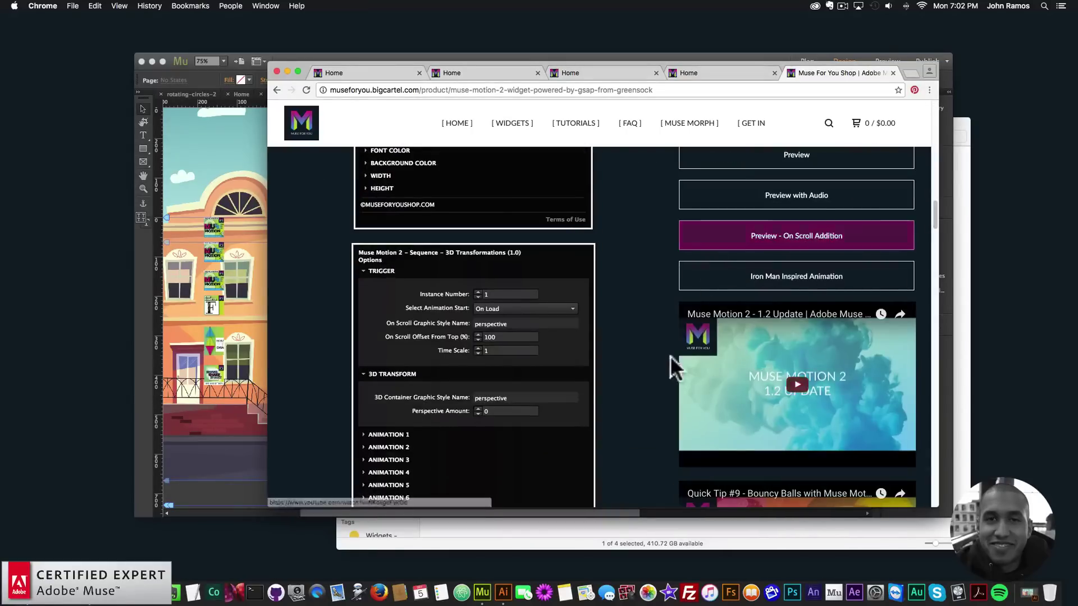
{"action": "scroll", "coordinate": [777, 264], "scroll_direction": "down", "scroll_amount": 5}
{"action": "scroll", "coordinate": [674, 308], "scroll_direction": "up", "scroll_amount": 5}
{"action": "scroll", "coordinate": [657, 315], "scroll_direction": "down", "scroll_amount": 5}
{"action": "scroll", "coordinate": [654, 309], "scroll_direction": "up", "scroll_amount": 10}
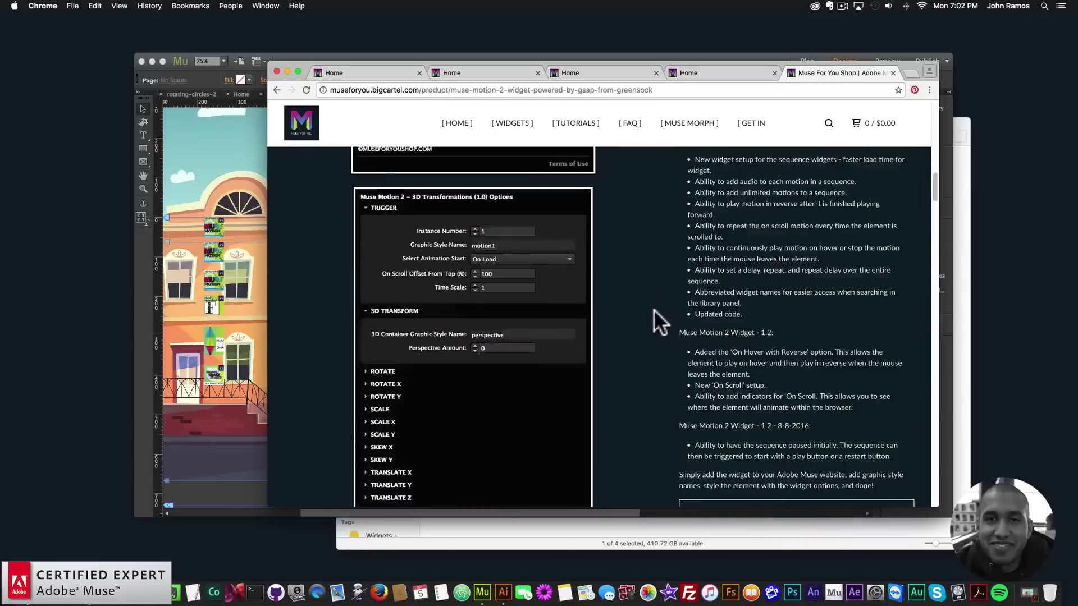
{"action": "scroll", "coordinate": [653, 309], "scroll_direction": "up", "scroll_amount": 10}
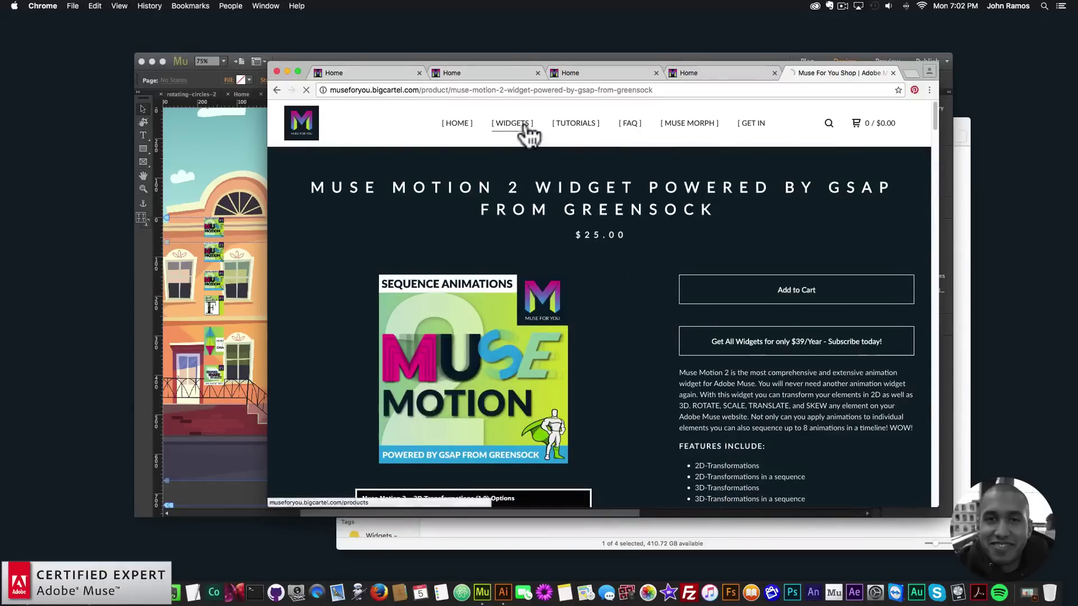
- Browse the shop's widget catalogue and reopen the Muse Motion 2 product page from it
{"action": "left_click", "coordinate": [520, 126]}
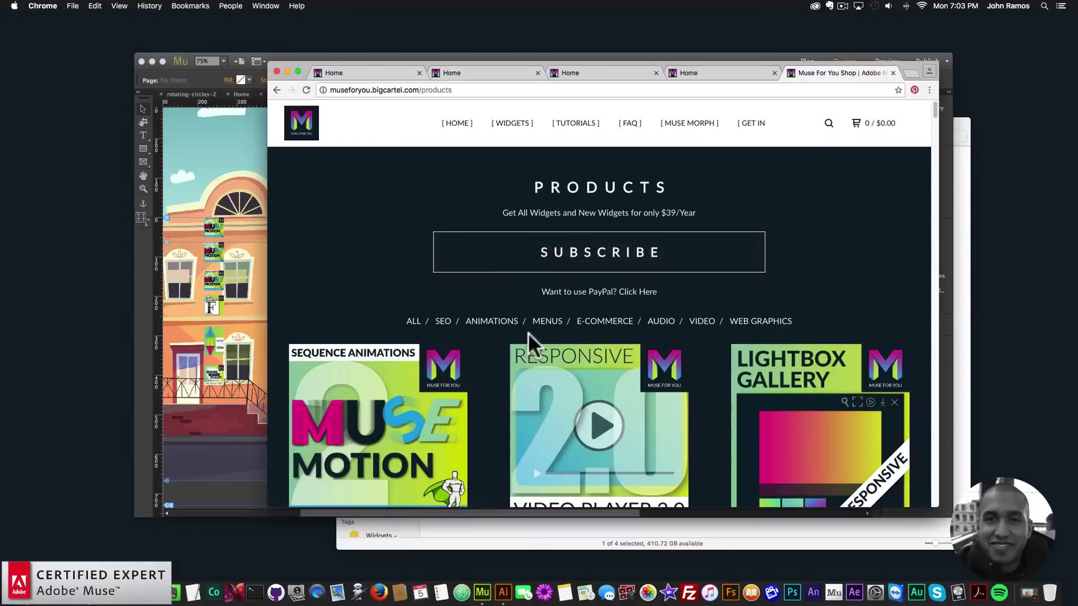
{"action": "scroll", "coordinate": [698, 355], "scroll_direction": "down", "scroll_amount": 3}
{"action": "scroll", "coordinate": [693, 329], "scroll_direction": "up", "scroll_amount": 3}
{"action": "scroll", "coordinate": [697, 338], "scroll_direction": "down", "scroll_amount": 10}
{"action": "scroll", "coordinate": [699, 331], "scroll_direction": "down", "scroll_amount": 10}
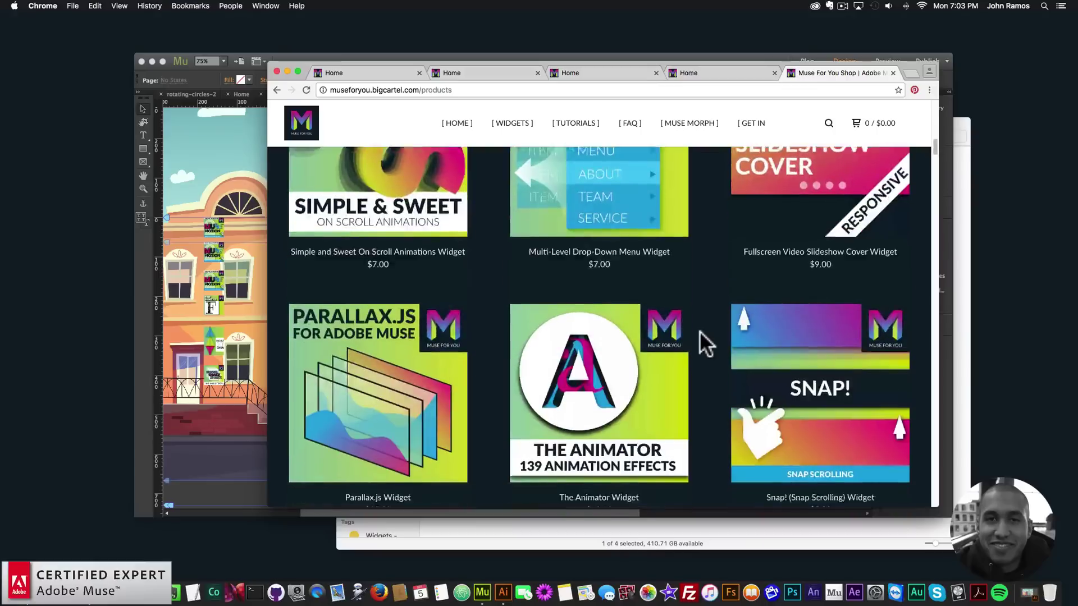
{"action": "scroll", "coordinate": [700, 331], "scroll_direction": "up", "scroll_amount": 4}
{"action": "scroll", "coordinate": [699, 330], "scroll_direction": "up", "scroll_amount": 15}
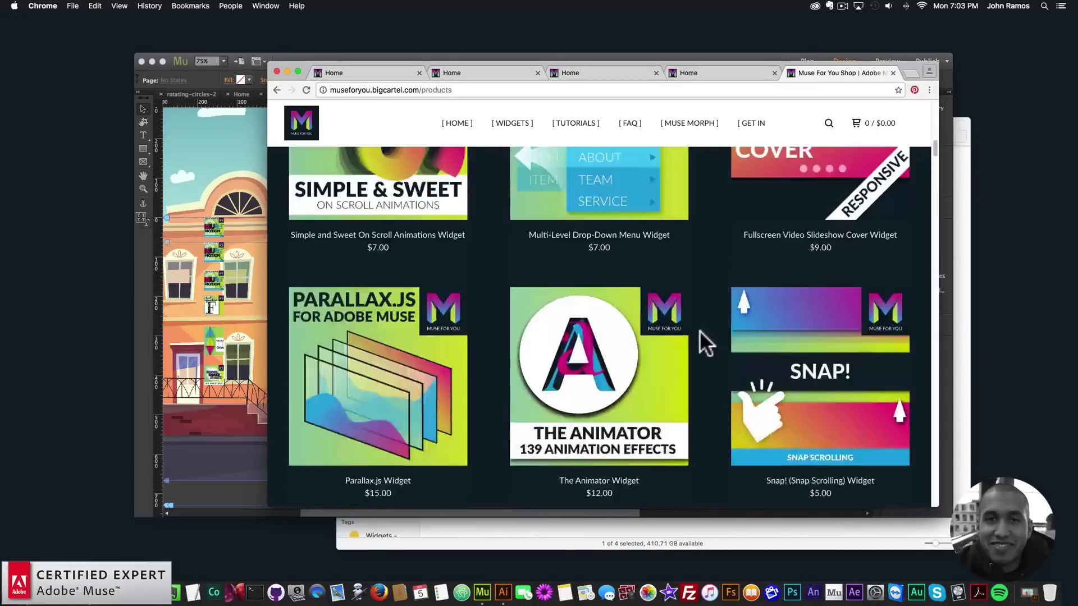
{"action": "left_click", "coordinate": [395, 401]}
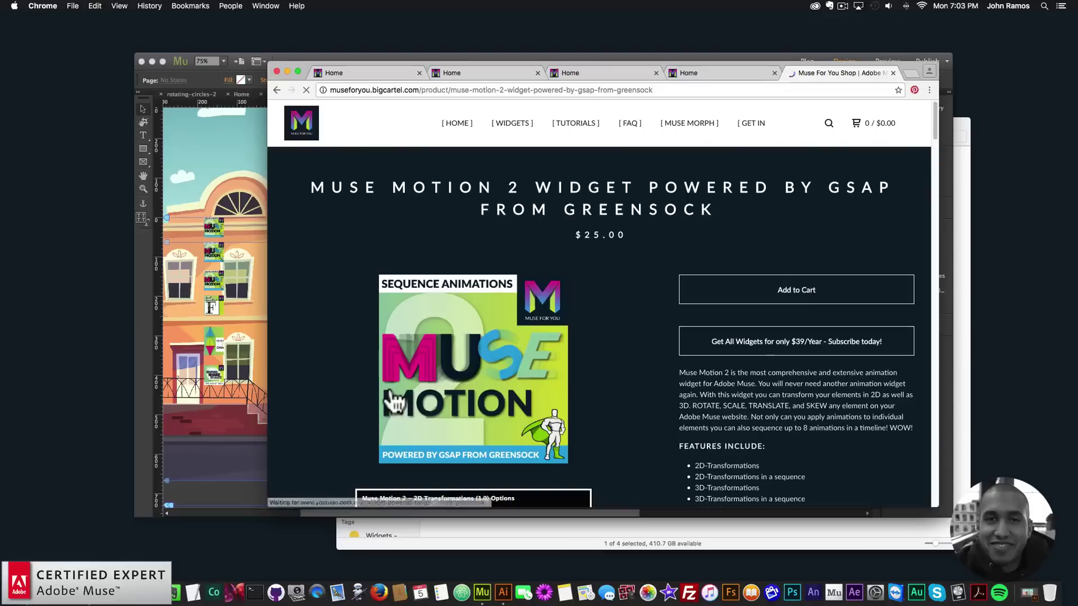